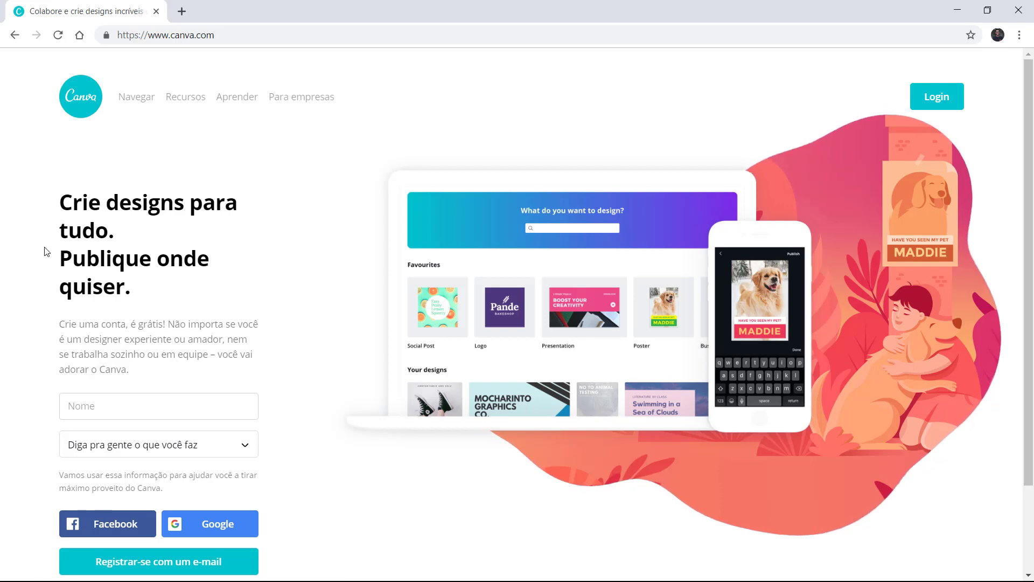
- Fill in the sign-up form with the account holder's first name and choose Professor as the occupation
{"action": "scroll", "coordinate": [89, 241], "scroll_direction": "down", "scroll_amount": 1}
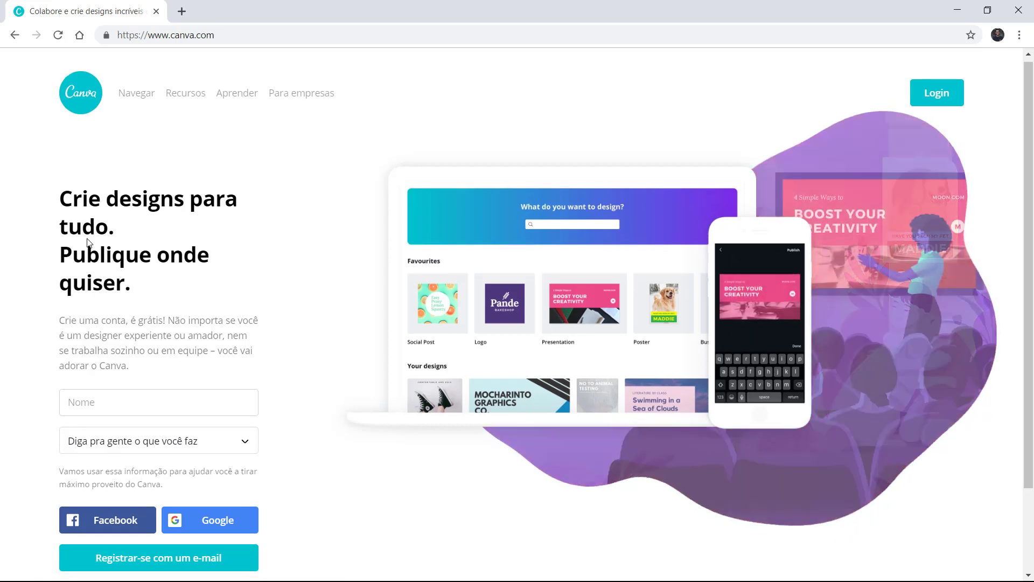
{"action": "left_click", "coordinate": [95, 338]}
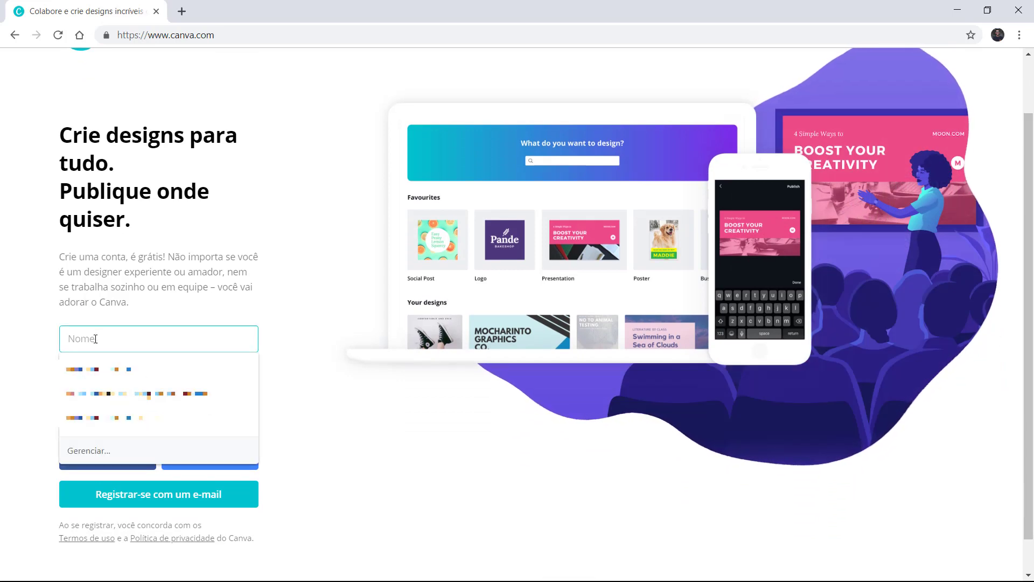
{"action": "type", "text": "Maycon"}
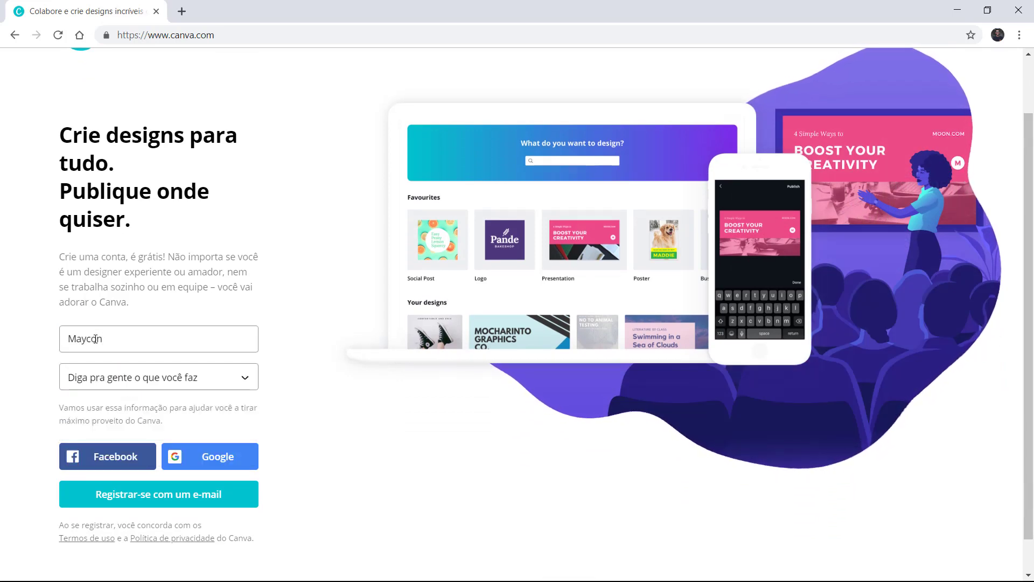
{"action": "left_click", "coordinate": [153, 384]}
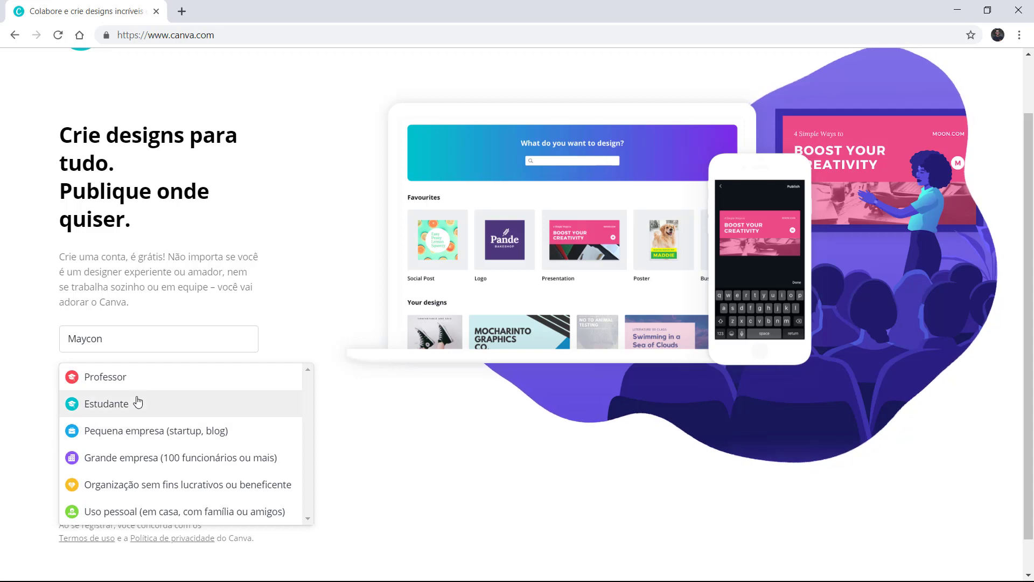
{"action": "left_click", "coordinate": [135, 377]}
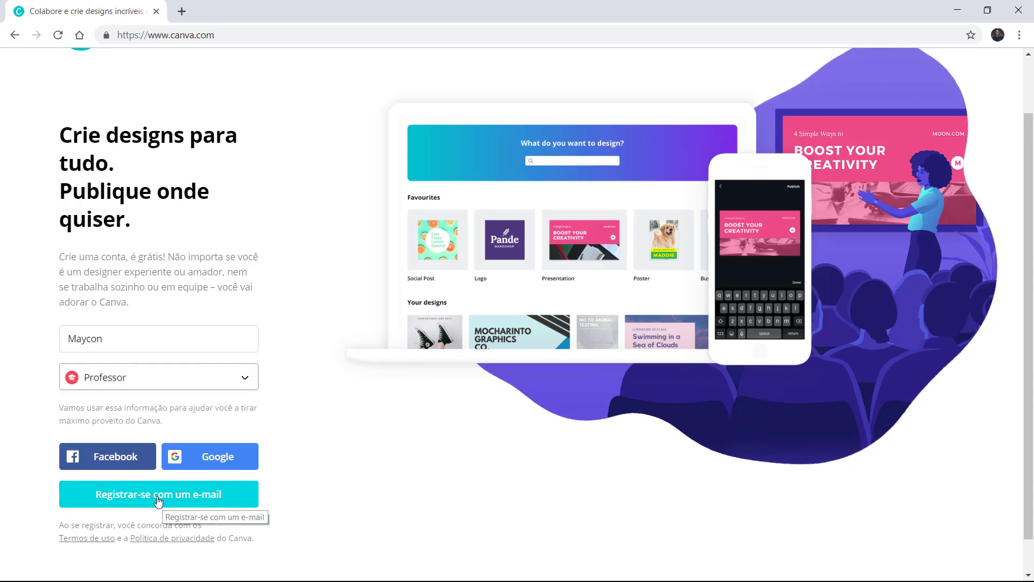
- Register with the listed Google account and skip the invitation to add team members
{"action": "left_click", "coordinate": [226, 464]}
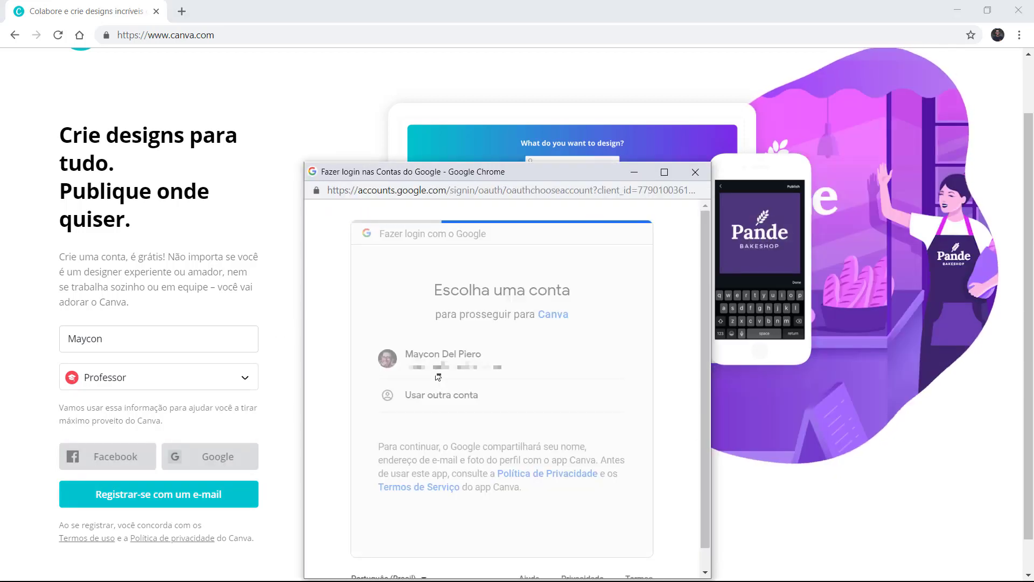
{"action": "left_click", "coordinate": [594, 476]}
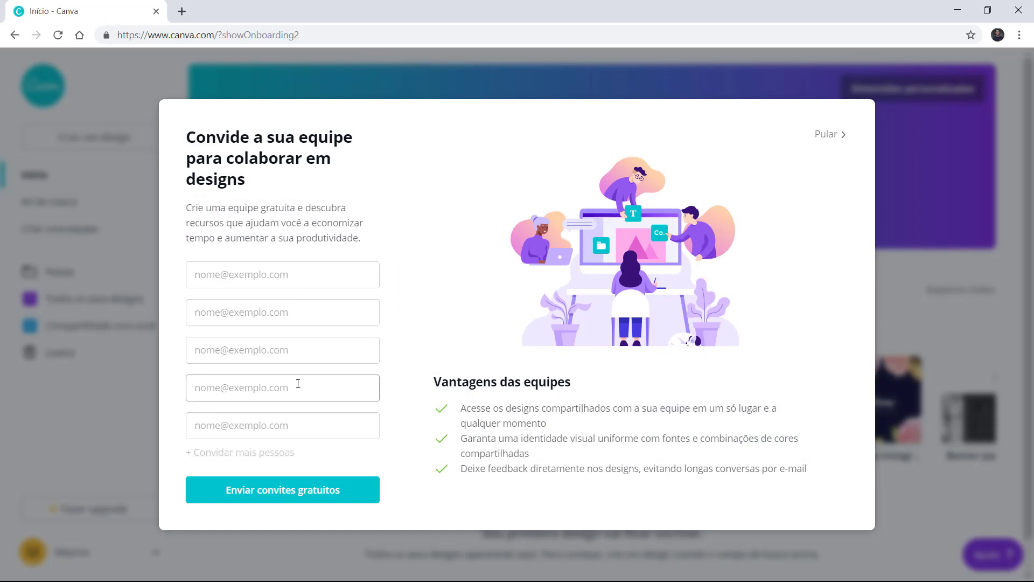
{"action": "left_click", "coordinate": [827, 136]}
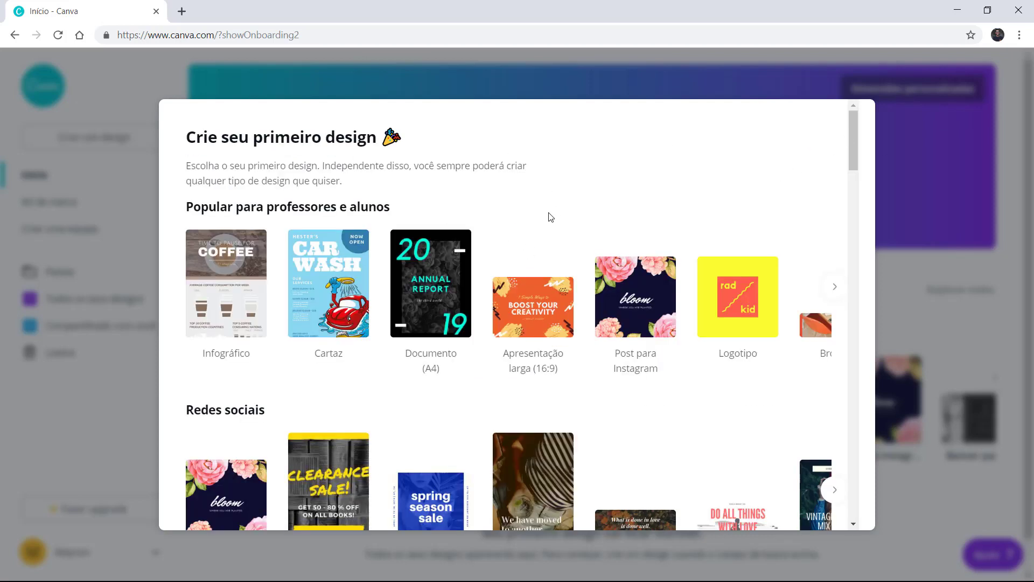
- Examine the design types offered for a first design, from those popular with teachers and students to marketing, events and ads
{"action": "left_click", "coordinate": [834, 287]}
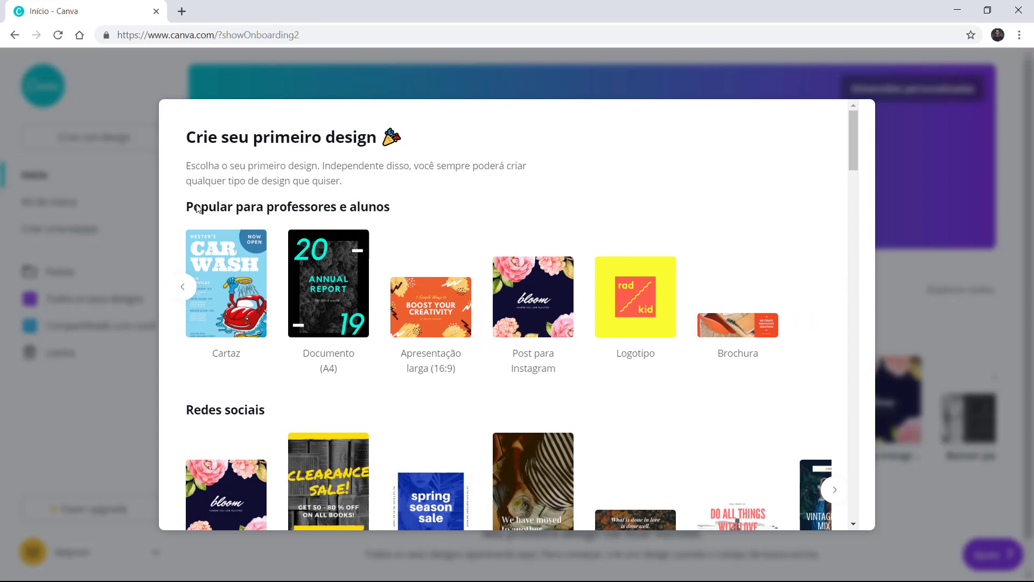
{"action": "left_click", "coordinate": [183, 286]}
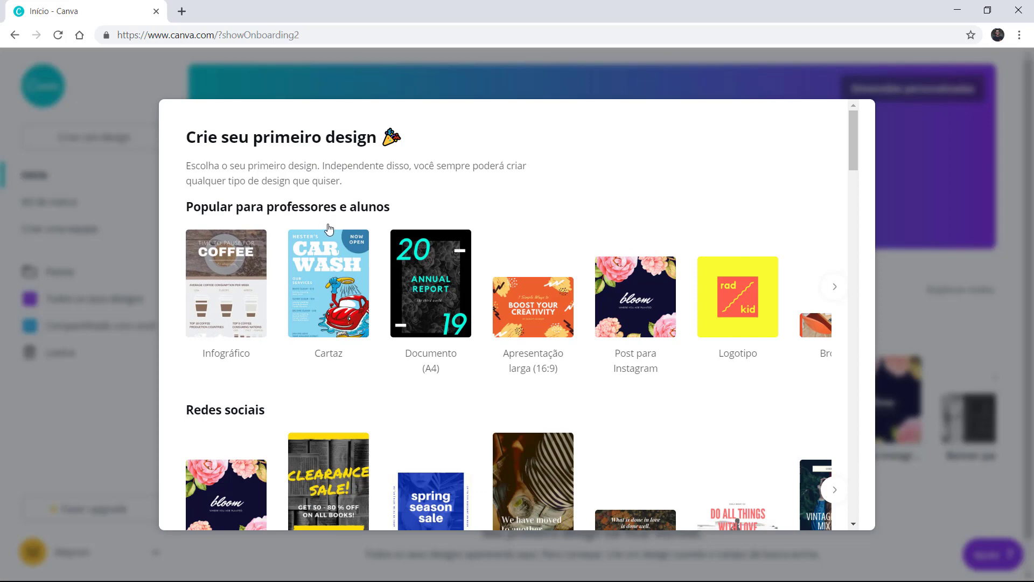
{"action": "scroll", "coordinate": [329, 229], "scroll_direction": "down", "scroll_amount": 7}
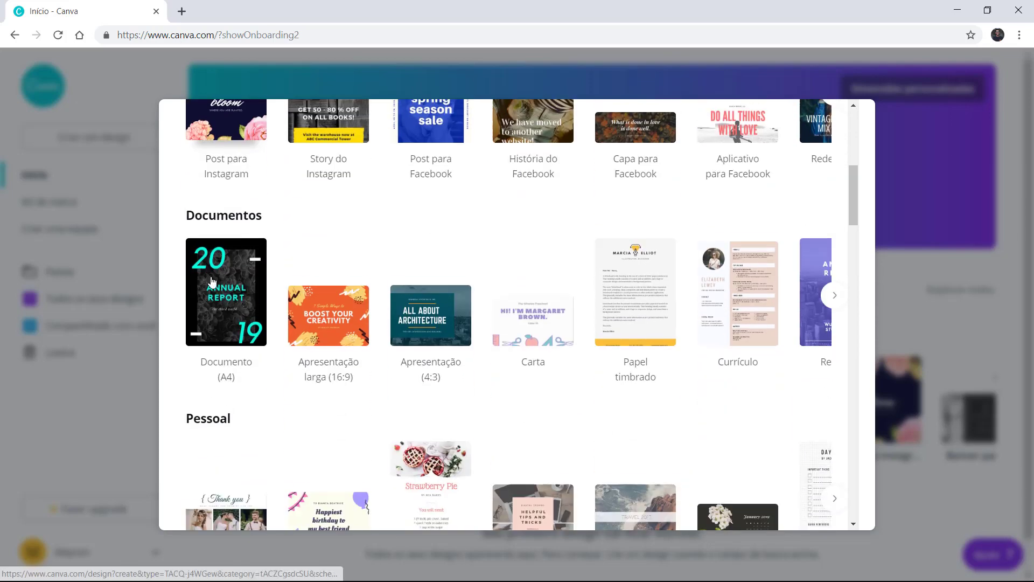
{"action": "scroll", "coordinate": [243, 286], "scroll_direction": "down", "scroll_amount": 10}
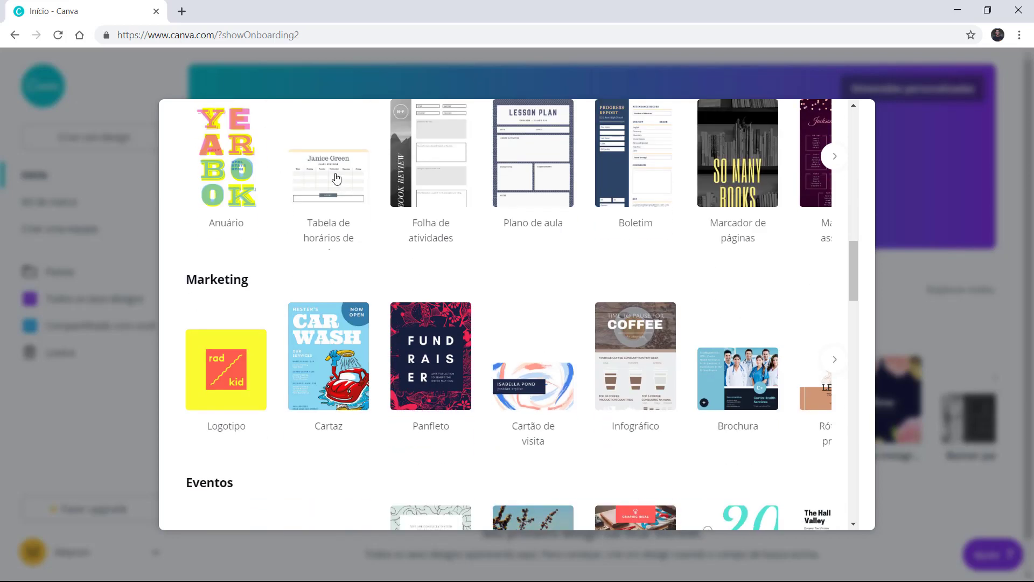
{"action": "scroll", "coordinate": [362, 282], "scroll_direction": "up", "scroll_amount": 1}
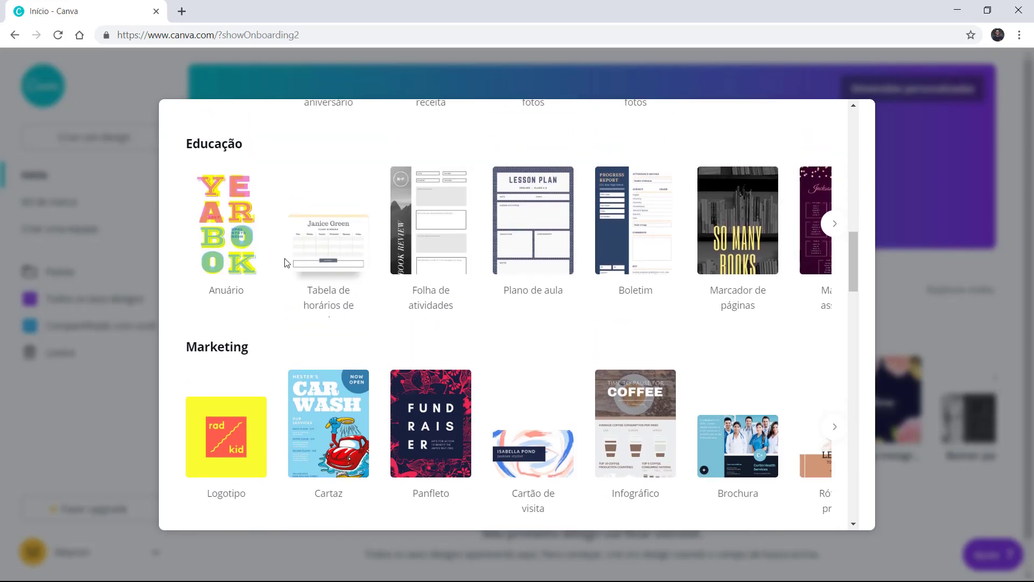
{"action": "scroll", "coordinate": [275, 266], "scroll_direction": "down", "scroll_amount": 5}
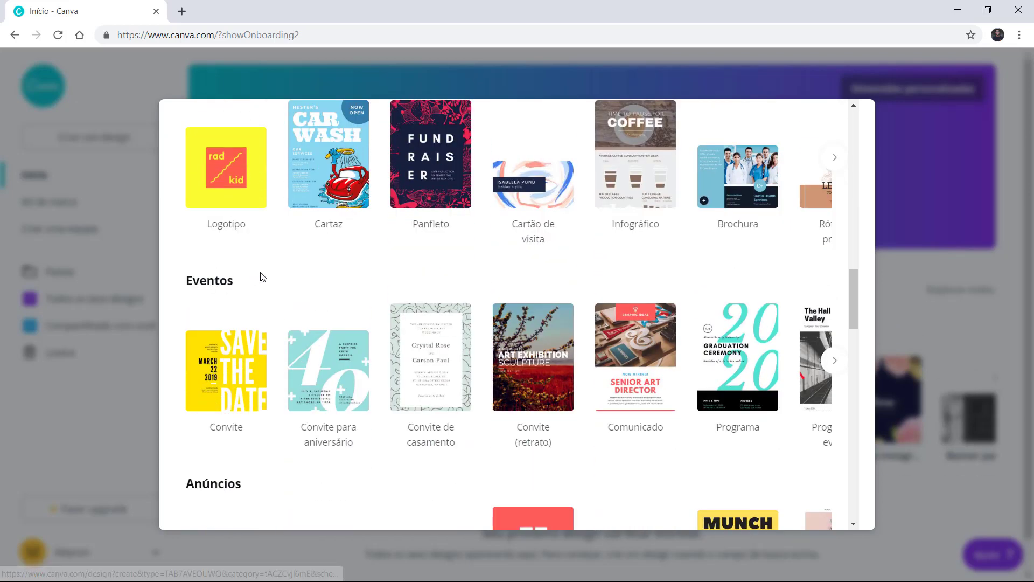
{"action": "scroll", "coordinate": [263, 277], "scroll_direction": "down", "scroll_amount": 4}
{"action": "scroll", "coordinate": [402, 272], "scroll_direction": "up", "scroll_amount": 20}
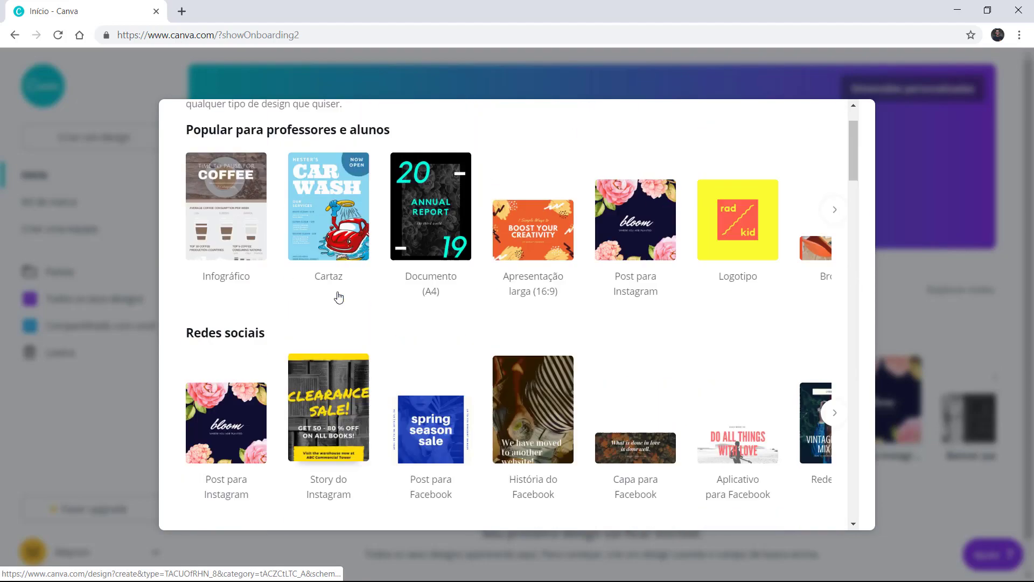
{"action": "scroll", "coordinate": [338, 298], "scroll_direction": "up", "scroll_amount": 2}
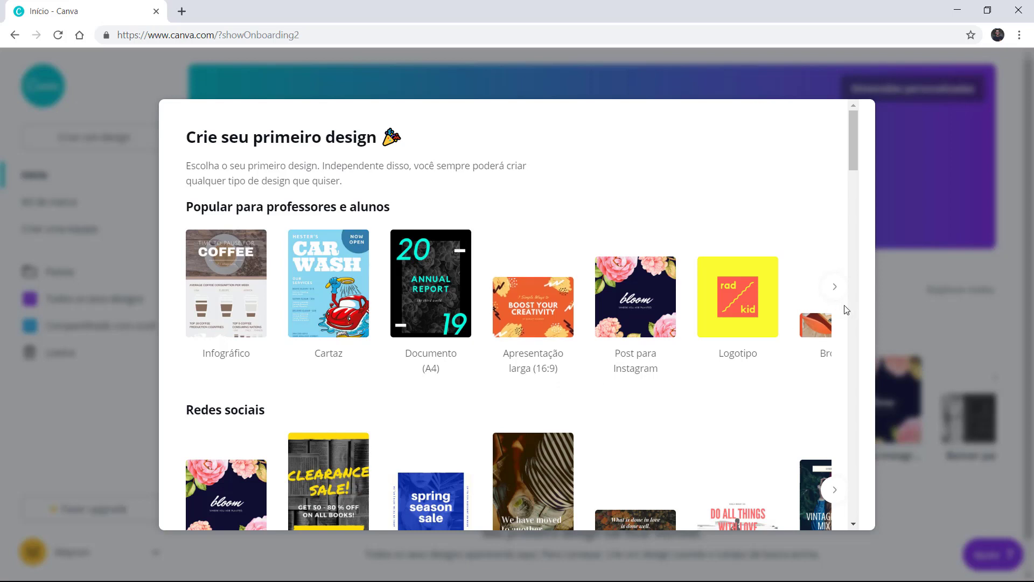
- Open a blank Apresentação larga (16:9) from the first-design gallery, clear its title and return to the home page
{"action": "left_click", "coordinate": [835, 288]}
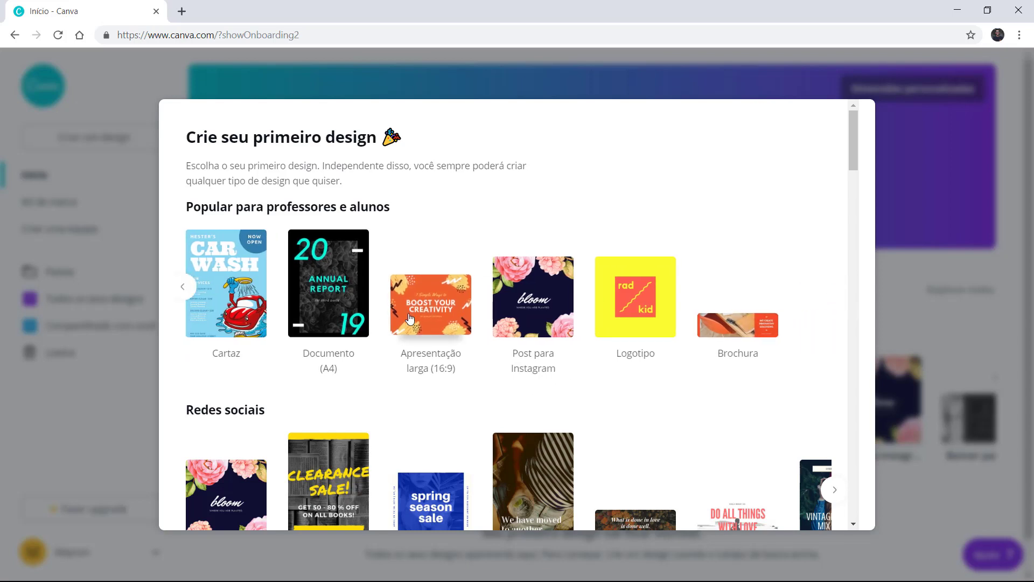
{"action": "left_click", "coordinate": [402, 334]}
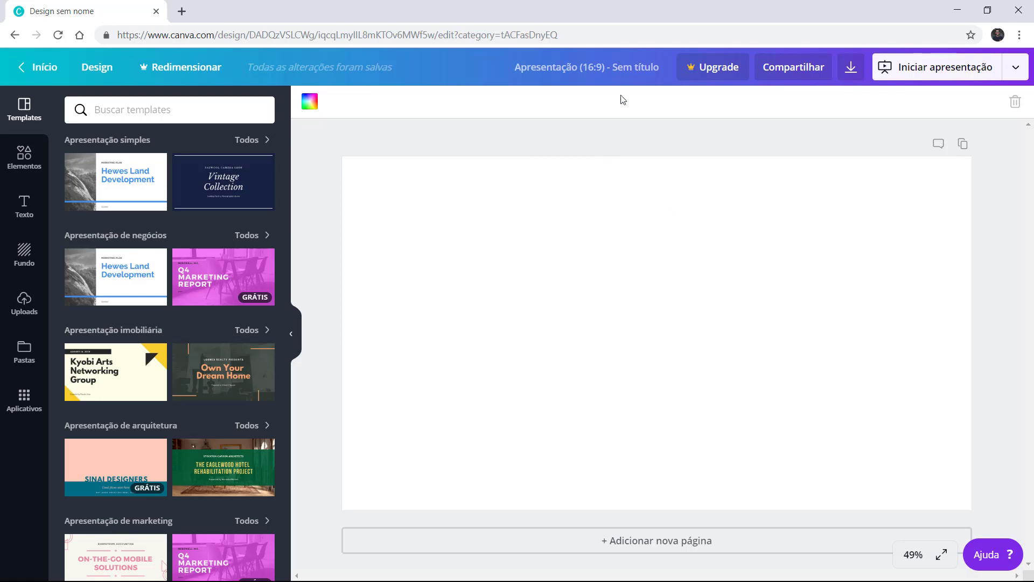
{"action": "left_click", "coordinate": [563, 63]}
{"action": "key", "text": "BackSpace"}
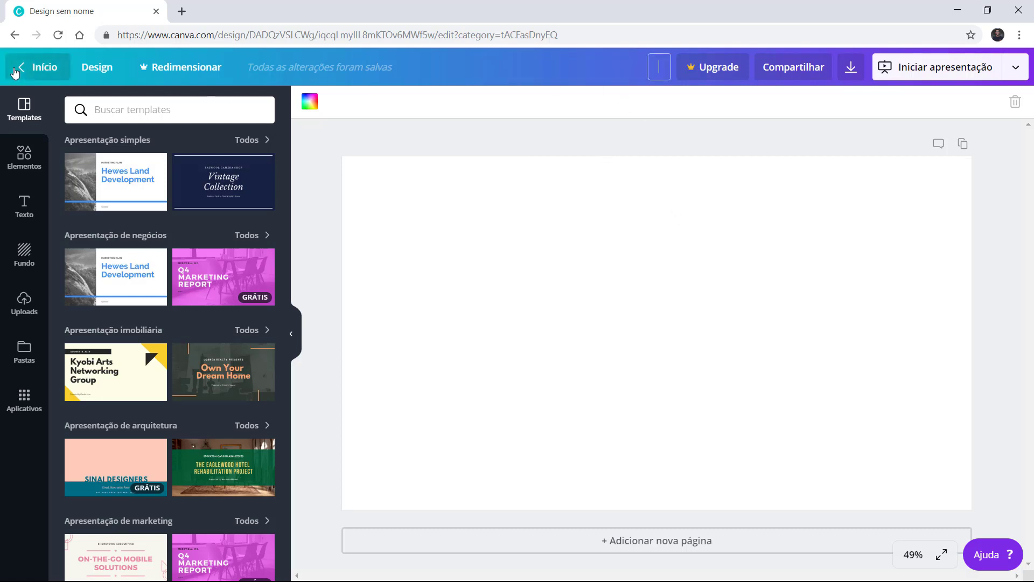
{"action": "left_click", "coordinate": [33, 67]}
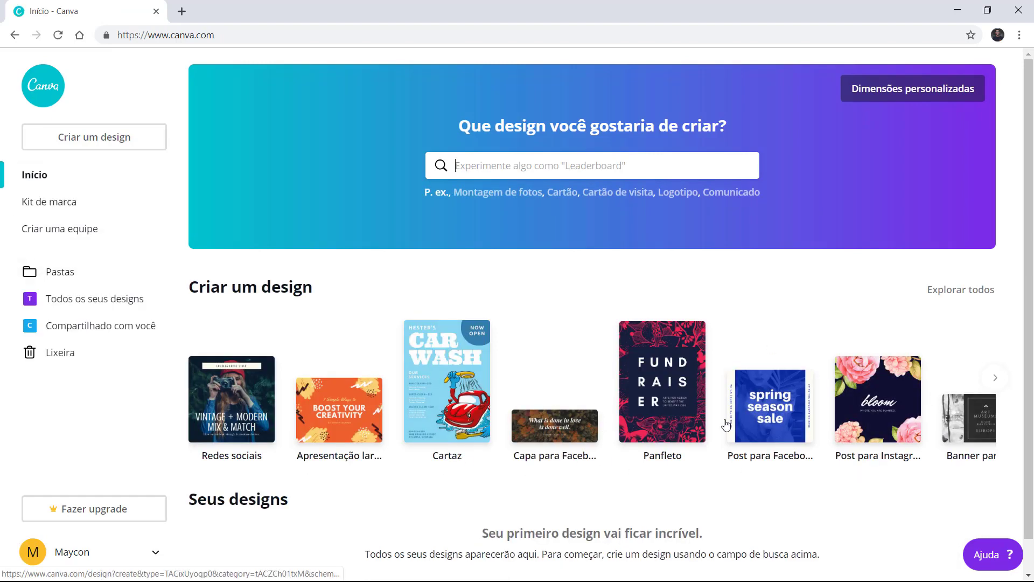
- Browse the design types on the home page and search the available formats for "apresen"
{"action": "left_click", "coordinate": [994, 378]}
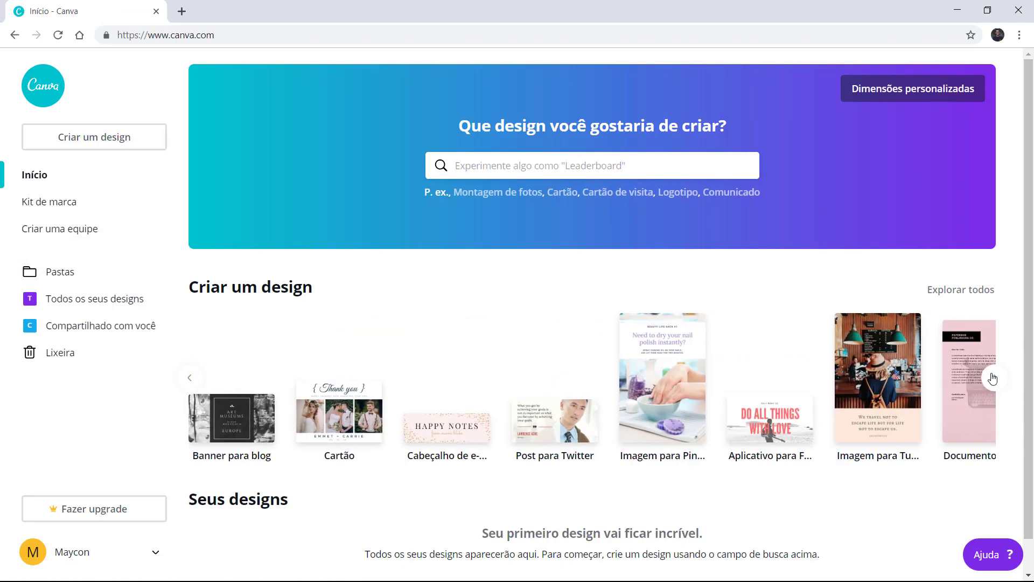
{"action": "left_click", "coordinate": [993, 379]}
{"action": "left_click", "coordinate": [993, 378]}
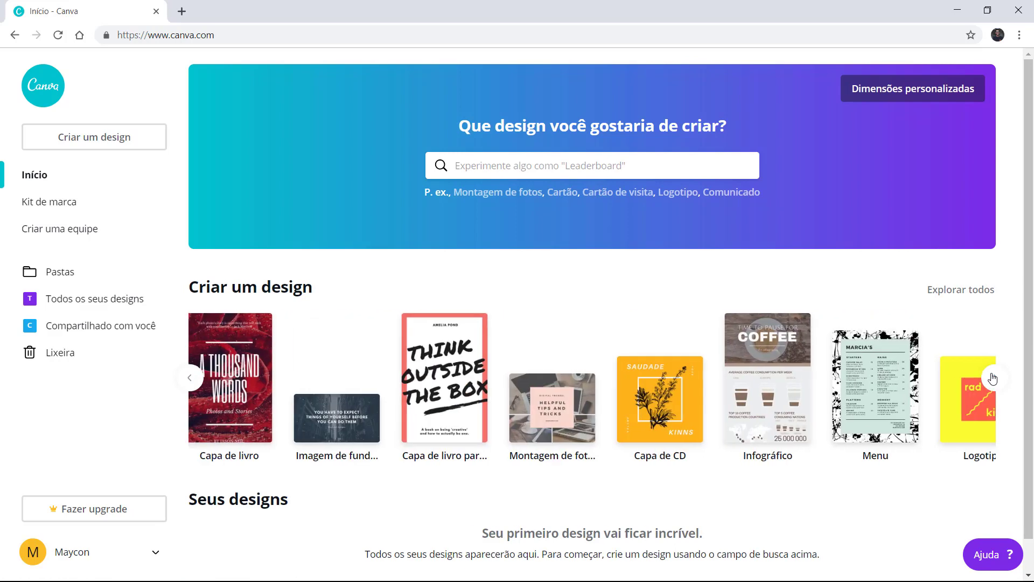
{"action": "left_click", "coordinate": [993, 379]}
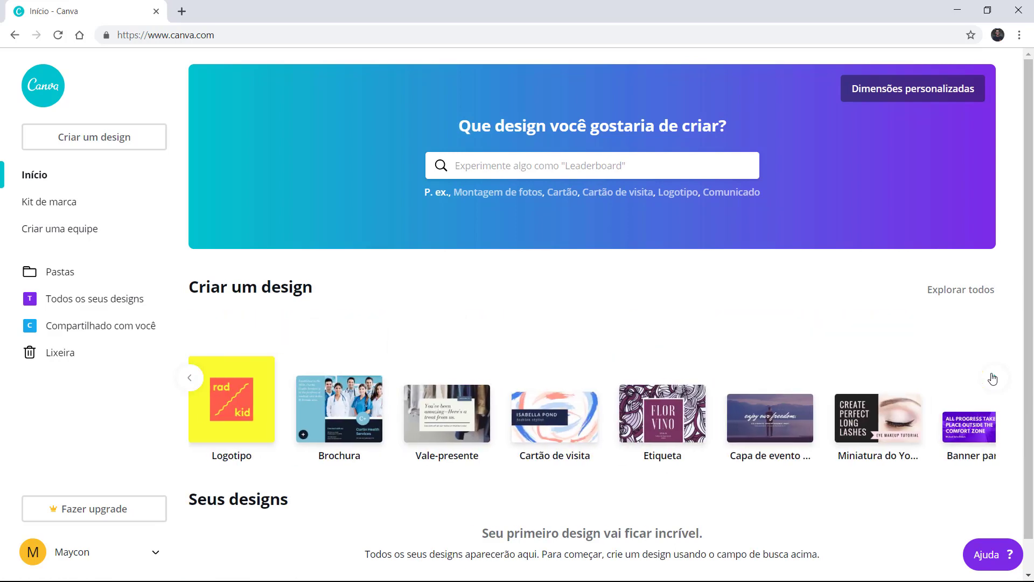
{"action": "left_click", "coordinate": [993, 378]}
{"action": "left_click", "coordinate": [560, 167]}
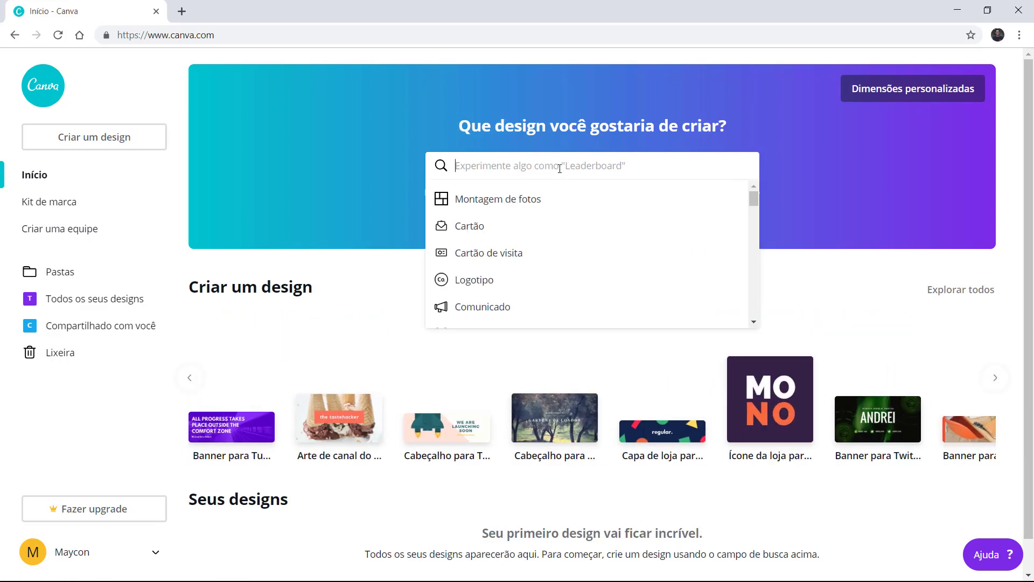
{"action": "type", "text": "apresen"}
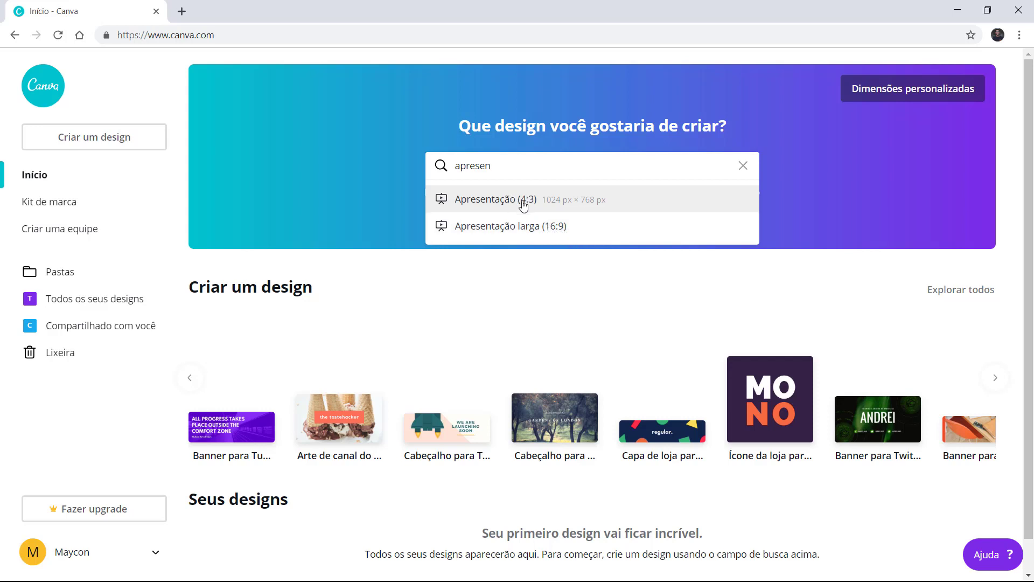
{"action": "left_click", "coordinate": [178, 246]}
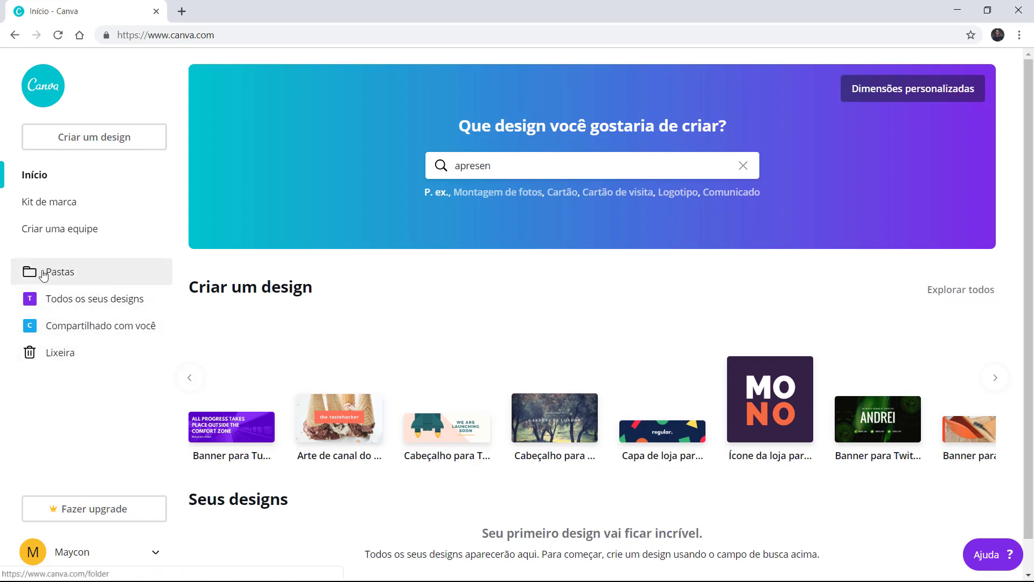
- Examine the brand kit, team creation and folders pages, including the offer for unlimited design folders, and decline the offer
{"action": "left_click", "coordinate": [65, 205]}
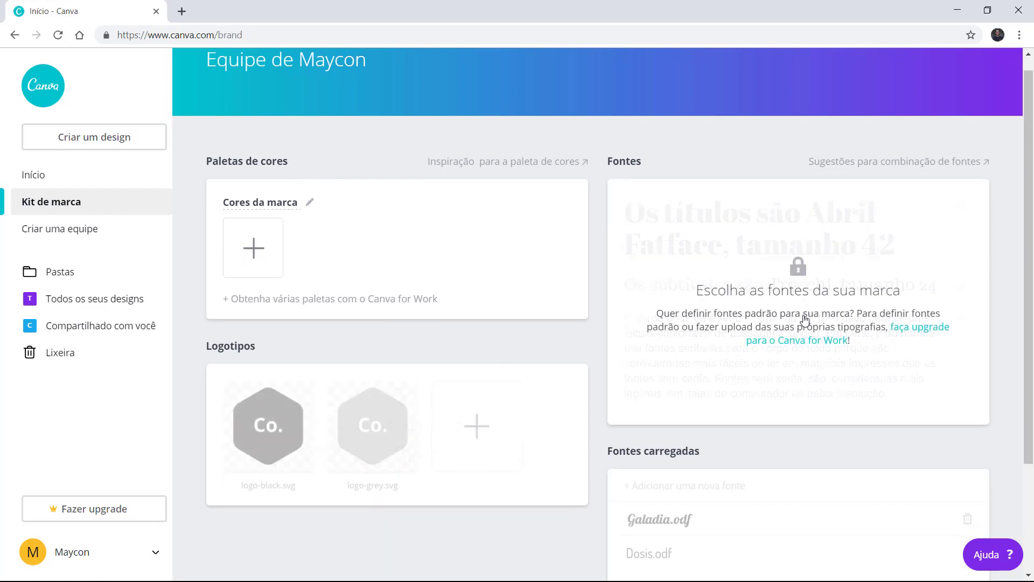
{"action": "scroll", "coordinate": [747, 436], "scroll_direction": "down", "scroll_amount": 3}
{"action": "scroll", "coordinate": [670, 358], "scroll_direction": "up", "scroll_amount": 3}
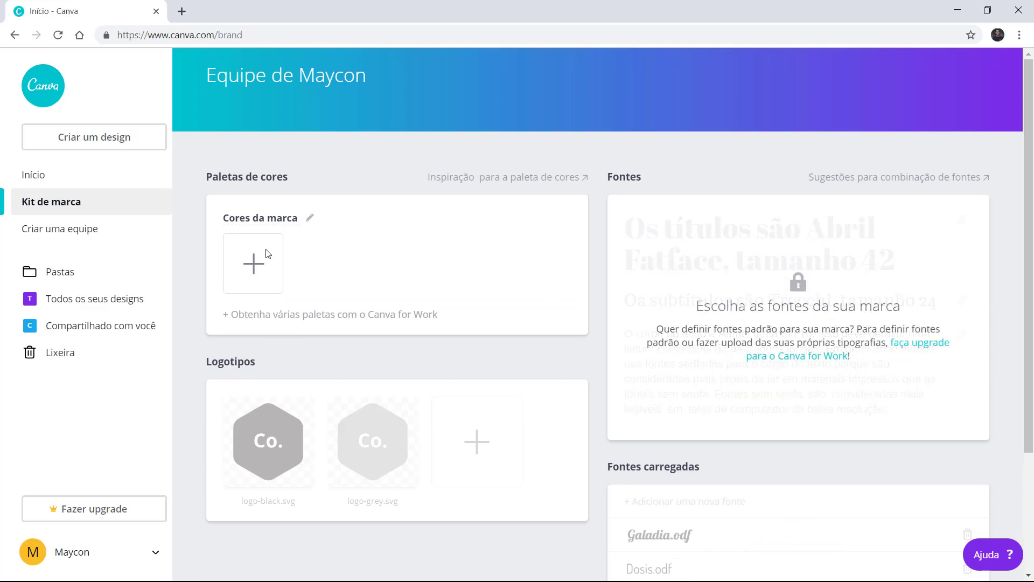
{"action": "left_click", "coordinate": [58, 230]}
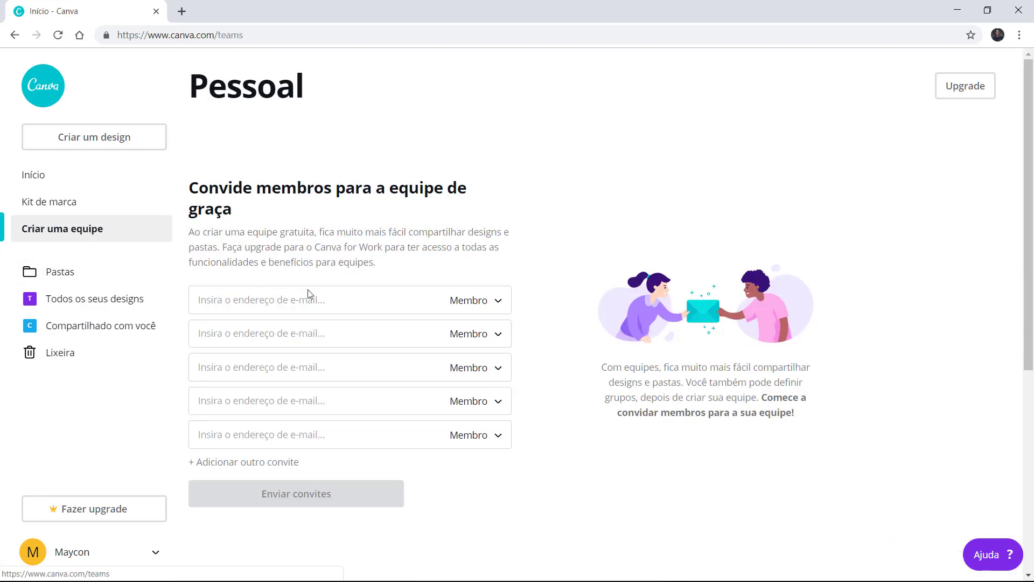
{"action": "left_click", "coordinate": [77, 277]}
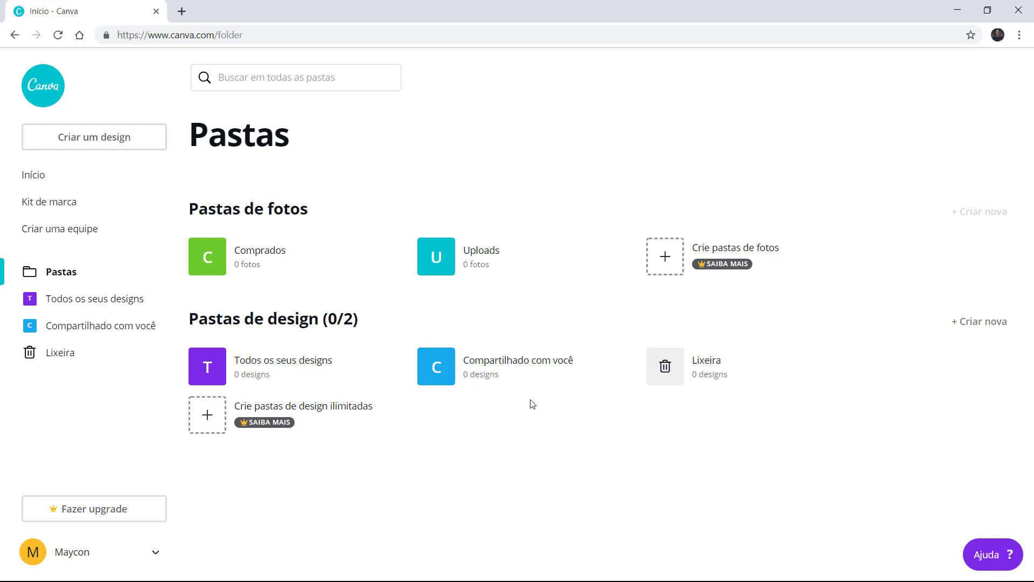
{"action": "left_click", "coordinate": [290, 425]}
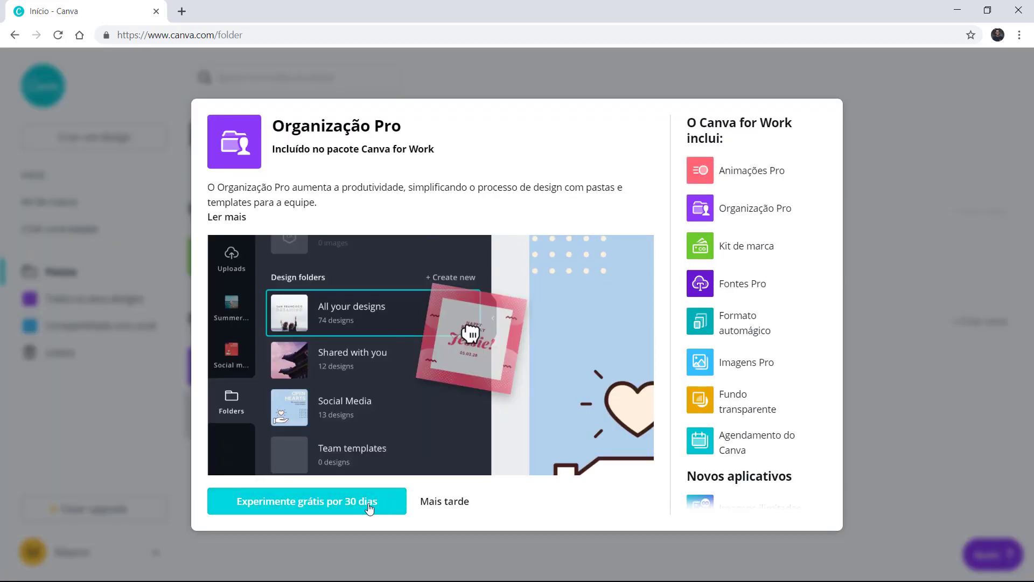
{"action": "left_click", "coordinate": [440, 503]}
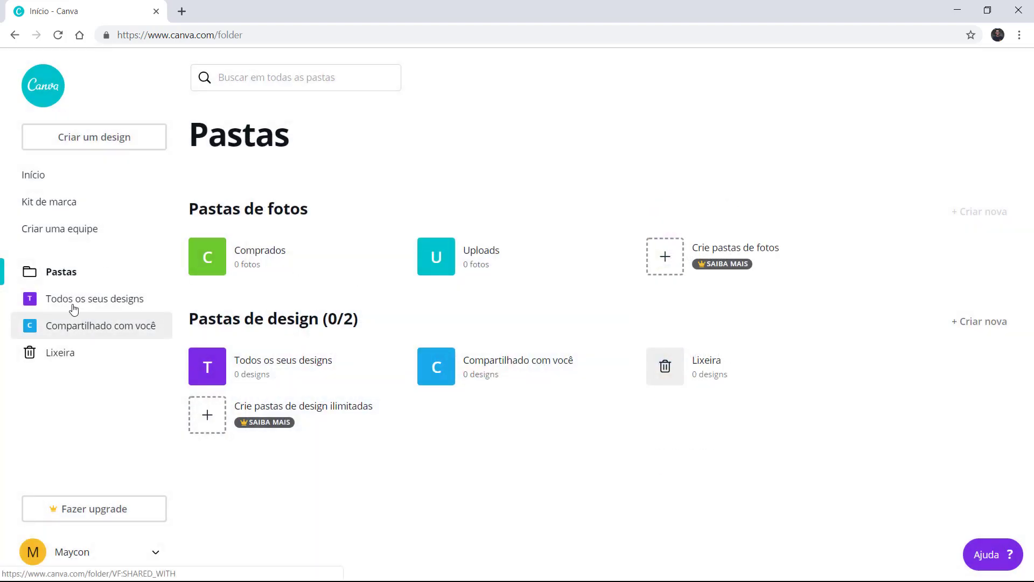
- Return to the home page and create an Apresentação (4:3) design from the "apresen" search suggestions
{"action": "left_click", "coordinate": [33, 175]}
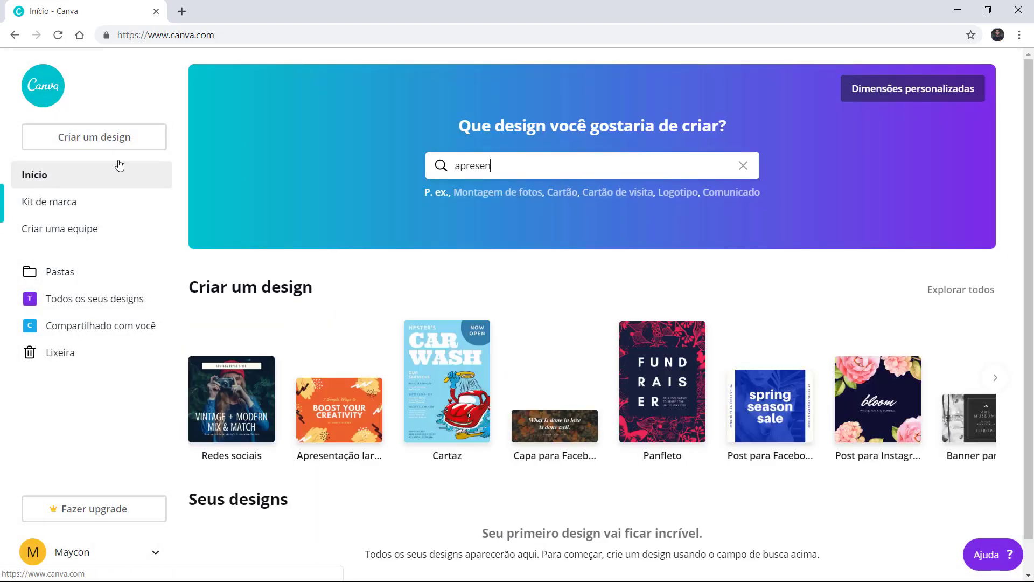
{"action": "left_click", "coordinate": [520, 160]}
{"action": "left_click", "coordinate": [531, 199]}
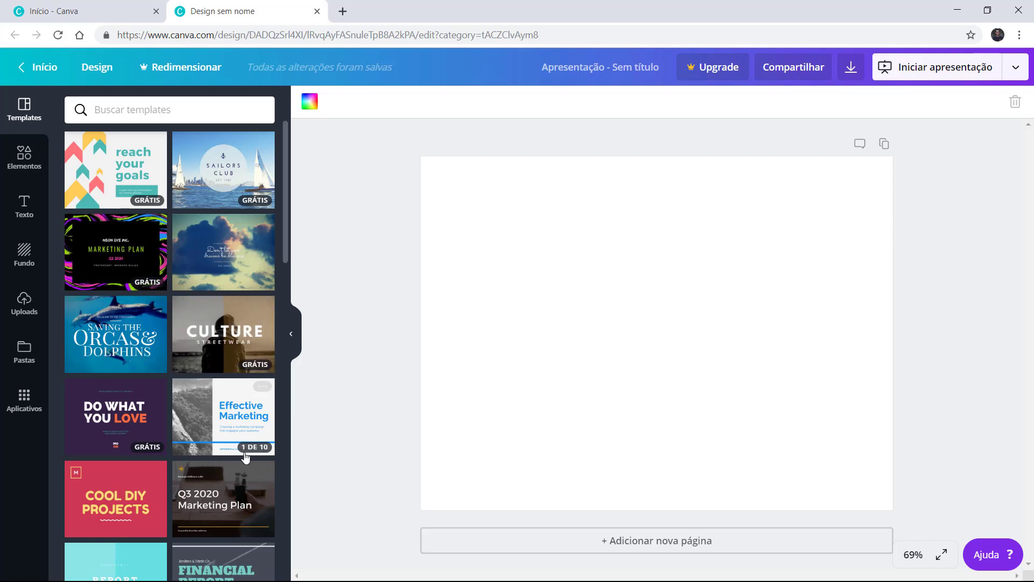
- Browse the presentation templates and search them for "travel"
{"action": "scroll", "coordinate": [124, 426], "scroll_direction": "down", "scroll_amount": 6}
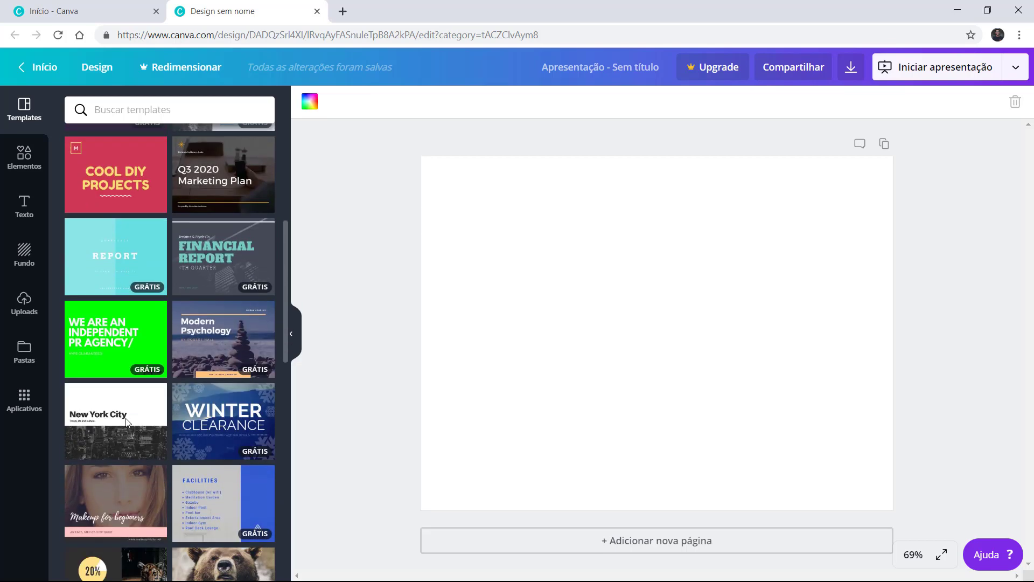
{"action": "scroll", "coordinate": [128, 422], "scroll_direction": "down", "scroll_amount": 2}
{"action": "scroll", "coordinate": [157, 370], "scroll_direction": "down", "scroll_amount": 10}
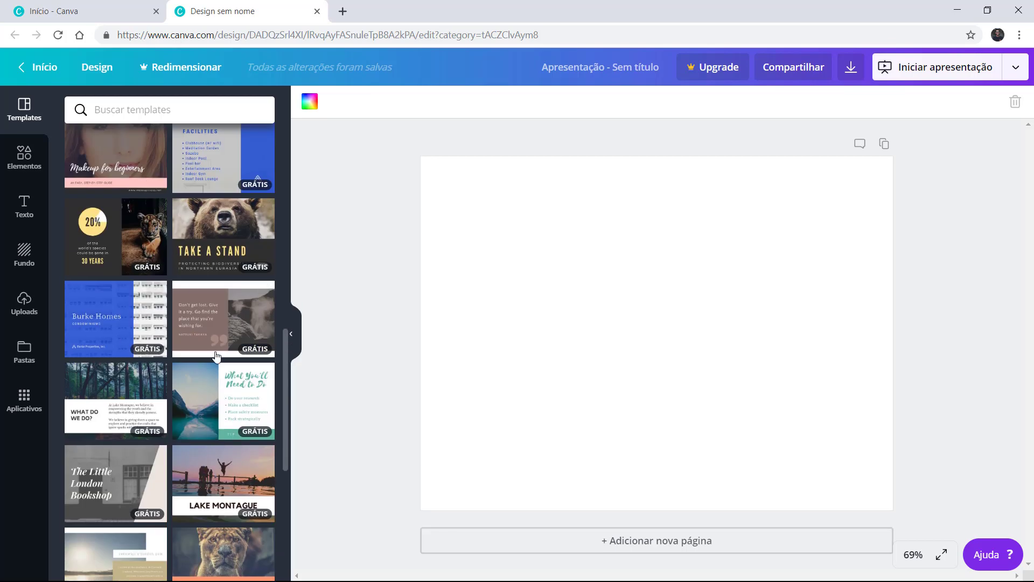
{"action": "scroll", "coordinate": [182, 364], "scroll_direction": "down", "scroll_amount": 3}
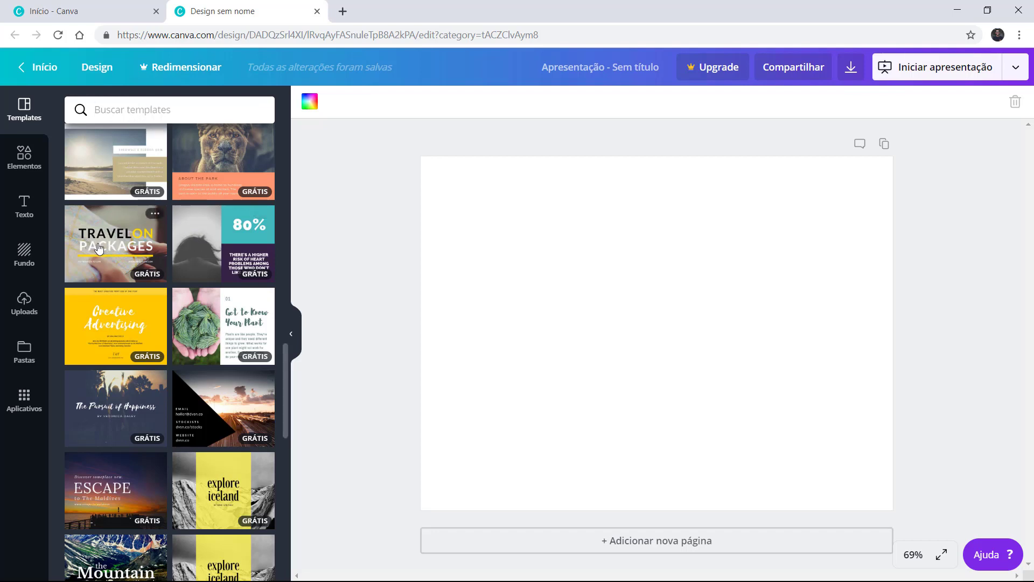
{"action": "type", "text": "tr"}
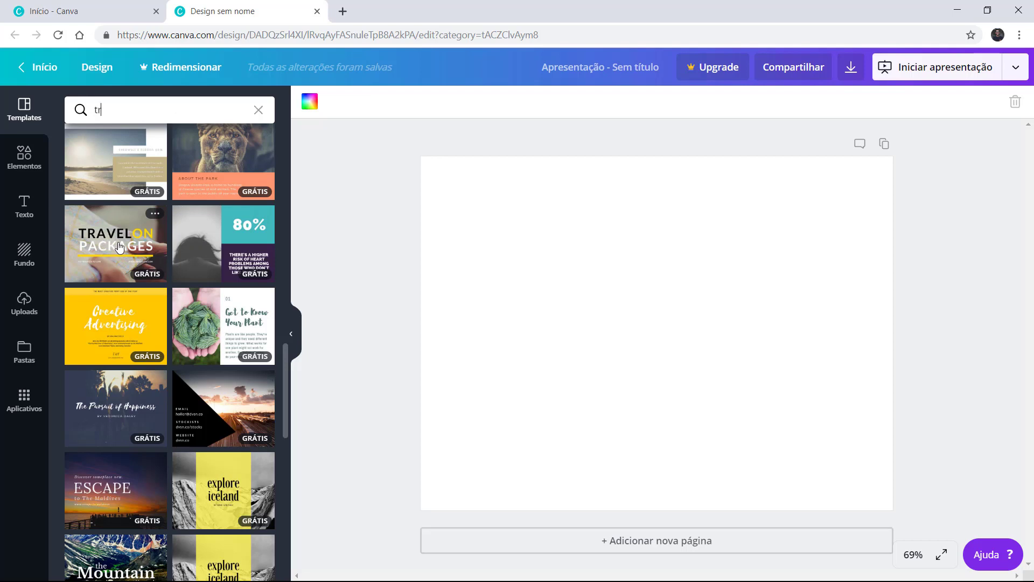
{"action": "type", "text": "avel"}
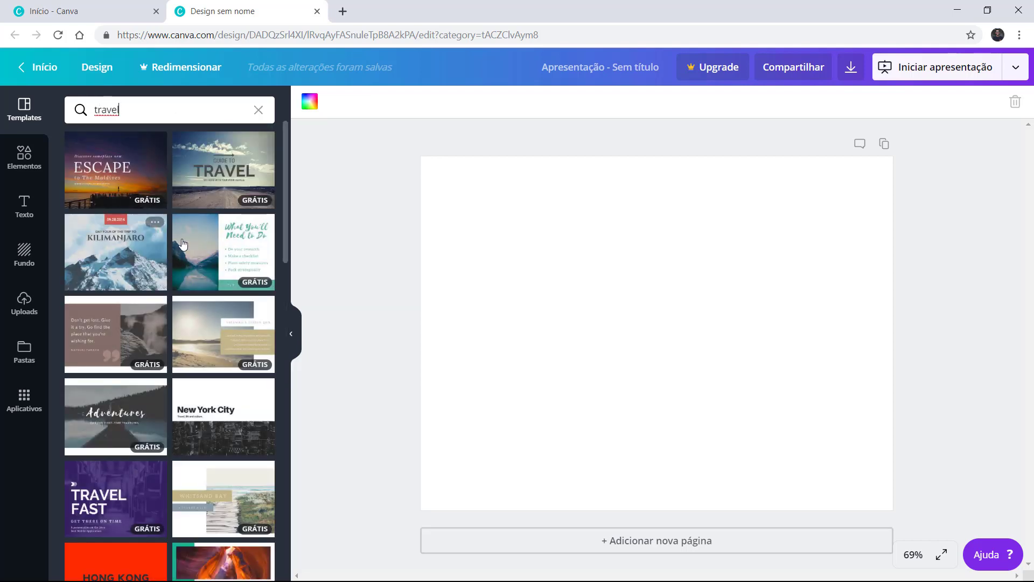
{"action": "scroll", "coordinate": [176, 353], "scroll_direction": "down", "scroll_amount": 5}
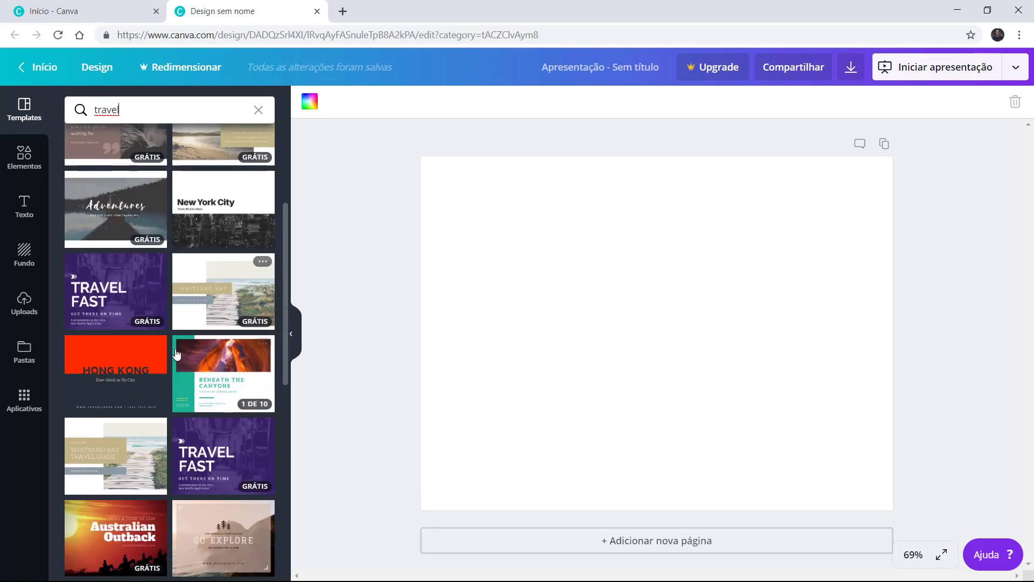
{"action": "scroll", "coordinate": [176, 352], "scroll_direction": "down", "scroll_amount": 2}
{"action": "scroll", "coordinate": [181, 330], "scroll_direction": "up", "scroll_amount": 7}
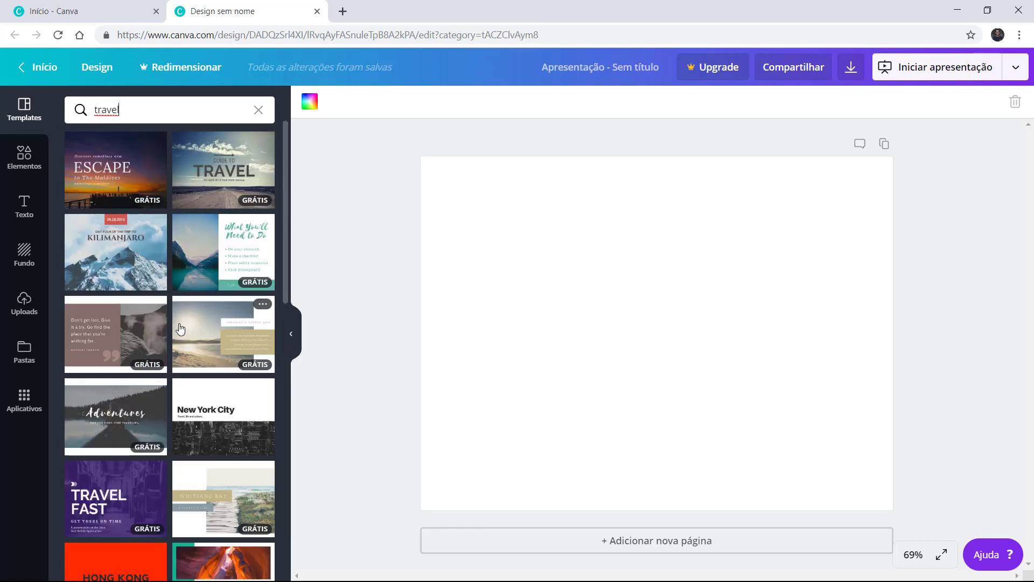
- Clear the template search and apply the "reach your goals" page of the Colorful Creative Goal Setting Presentation template
{"action": "key", "text": "BackSpace"}
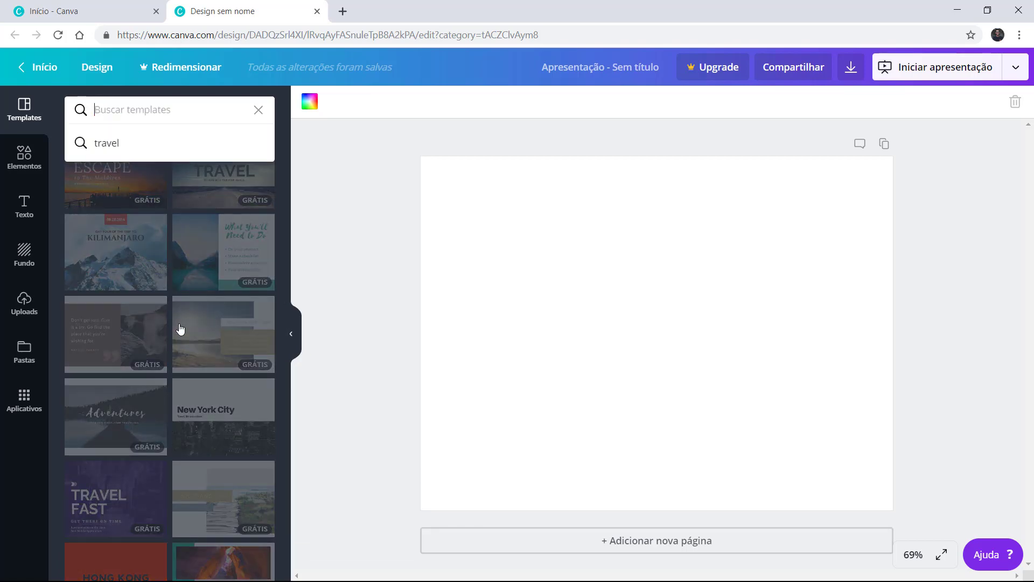
{"action": "left_click", "coordinate": [258, 110]}
{"action": "scroll", "coordinate": [179, 367], "scroll_direction": "down", "scroll_amount": 6}
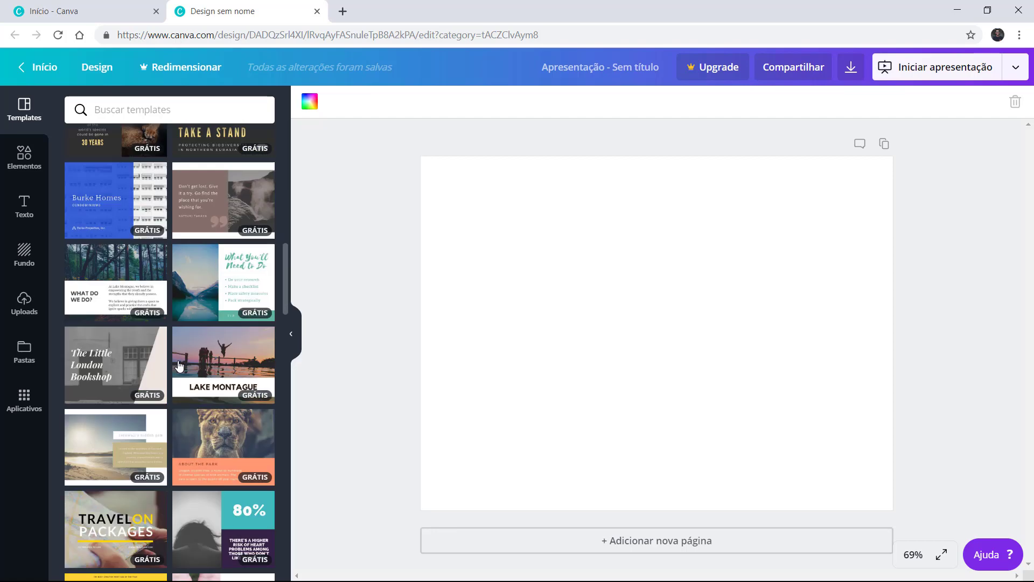
{"action": "scroll", "coordinate": [179, 366], "scroll_direction": "down", "scroll_amount": 15}
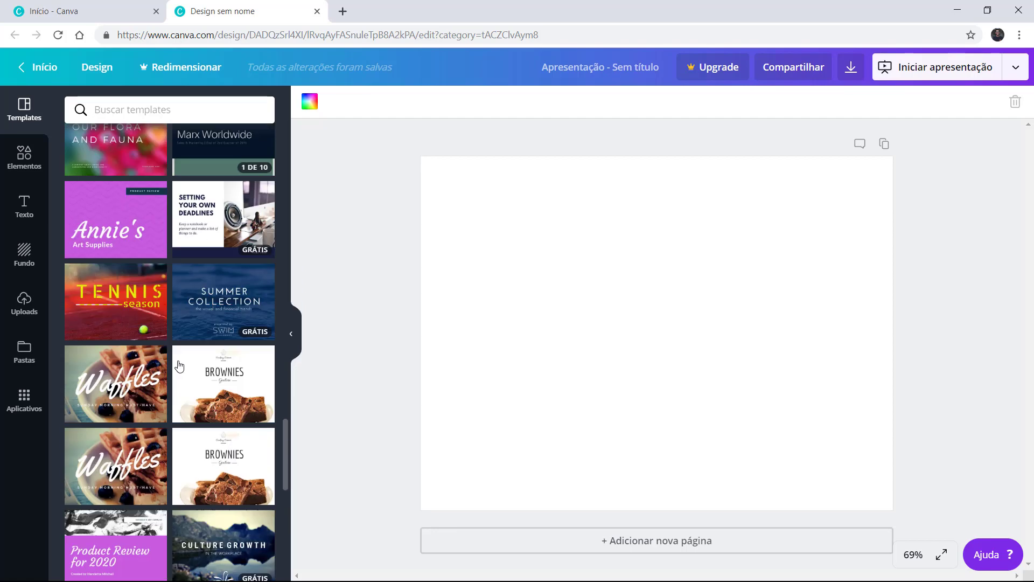
{"action": "scroll", "coordinate": [179, 367], "scroll_direction": "down", "scroll_amount": 5}
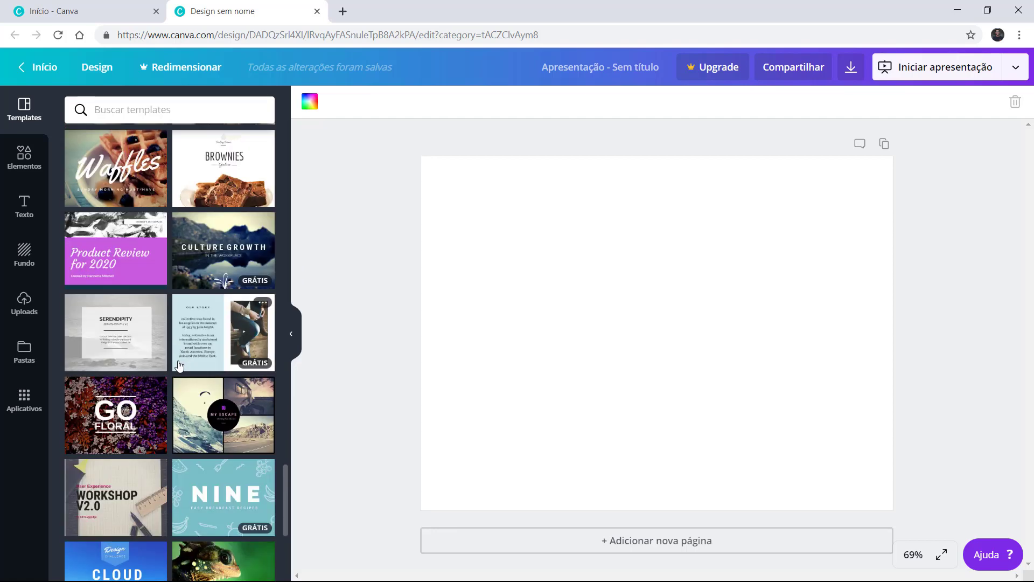
{"action": "scroll", "coordinate": [179, 366], "scroll_direction": "up", "scroll_amount": 20}
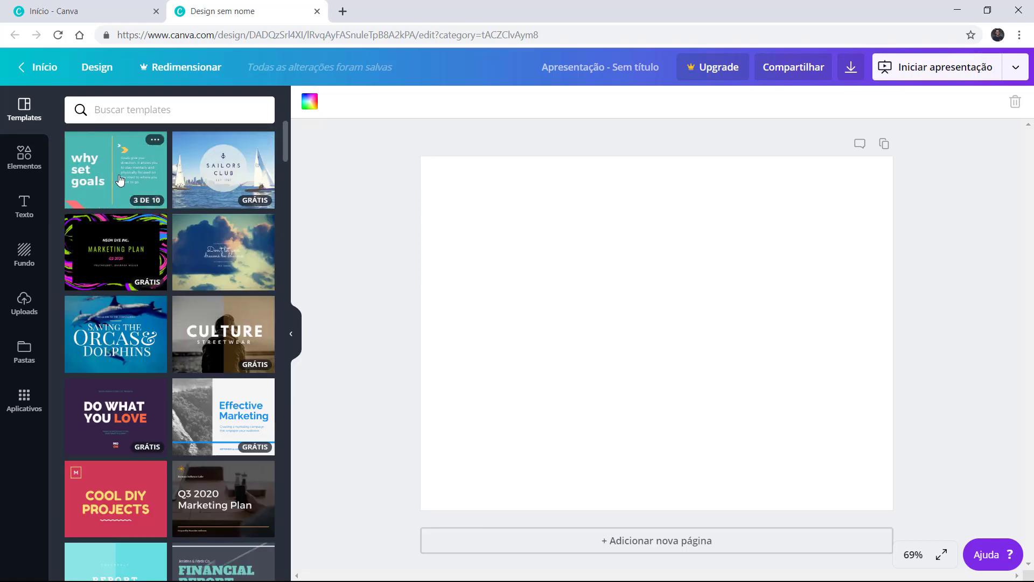
{"action": "left_click", "coordinate": [120, 180]}
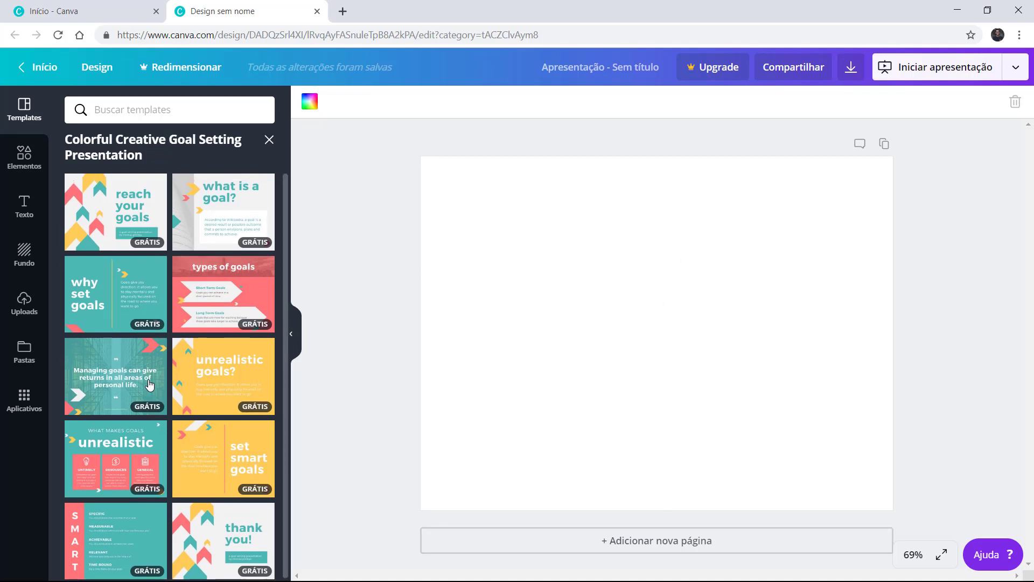
{"action": "left_click", "coordinate": [130, 202]}
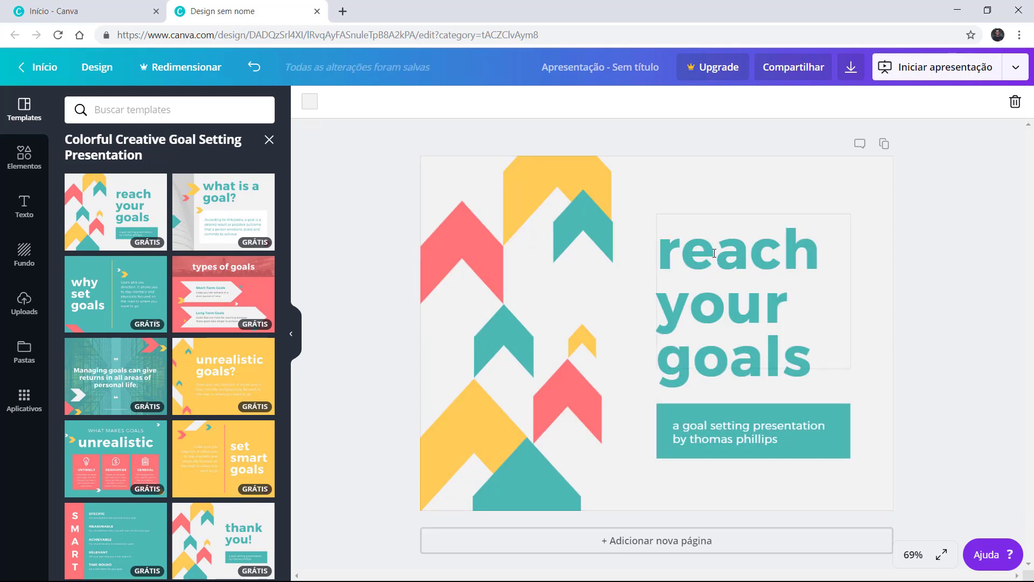
- Replace the slide title "reach your goals" with "COMO CRIAR APRESENTAÇÕES"
{"action": "double_click", "coordinate": [702, 288]}
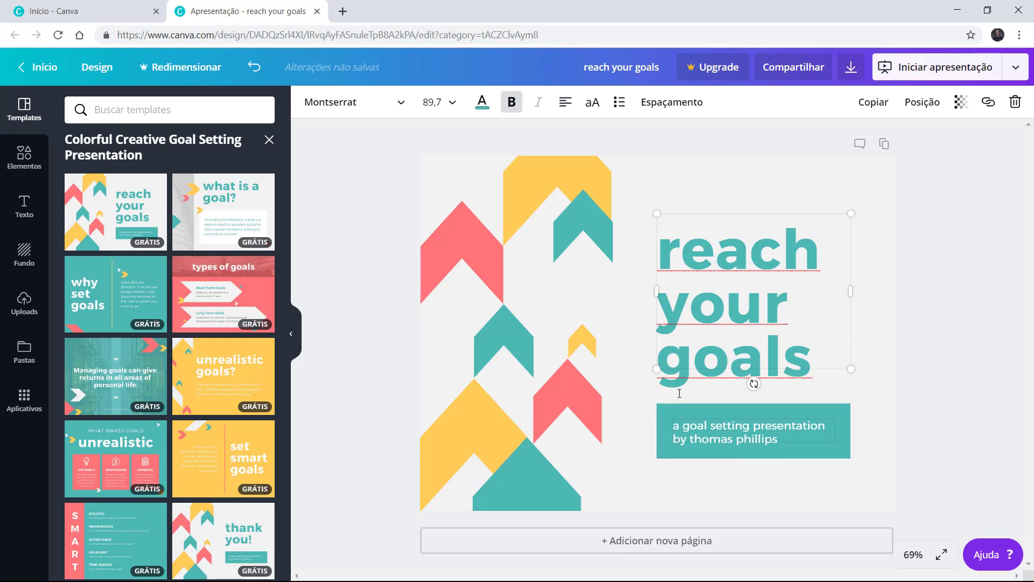
{"action": "left_click_drag", "start_coordinate": [667, 251], "coordinate": [840, 364]}
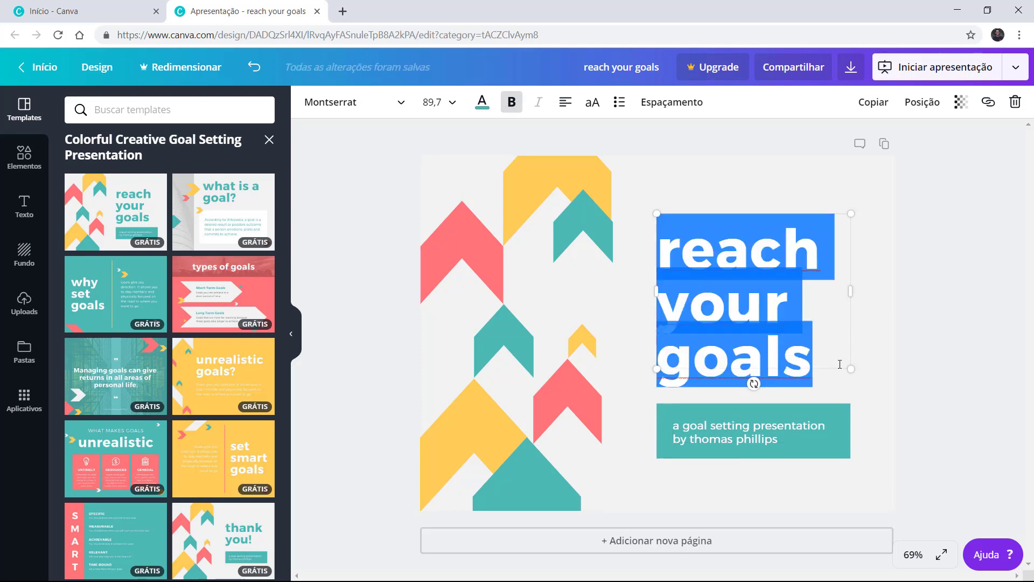
{"action": "type", "text": "COMO"}
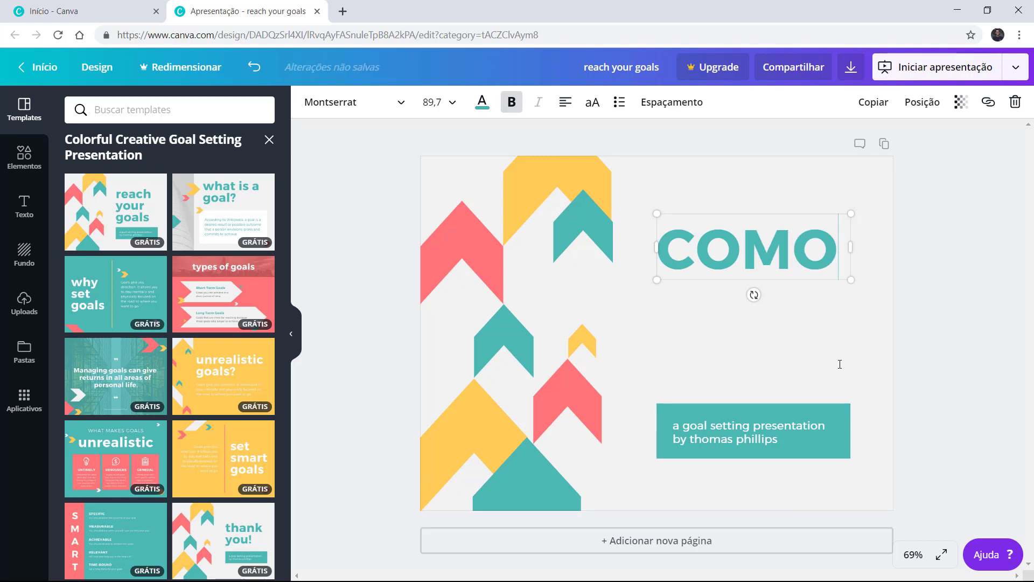
{"action": "type", "text": " QC"}
{"action": "key", "text": "BackSpace"}
{"action": "key", "text": "BackSpace"}
{"action": "type", "text": "CRIAR"}
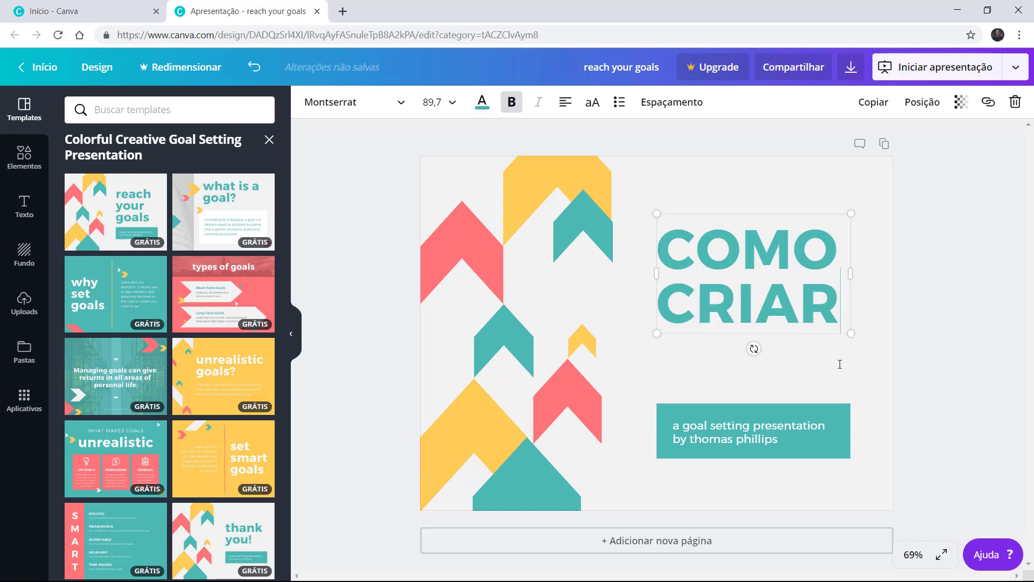
{"action": "type", "text": " APRESENTAÇÕES"}
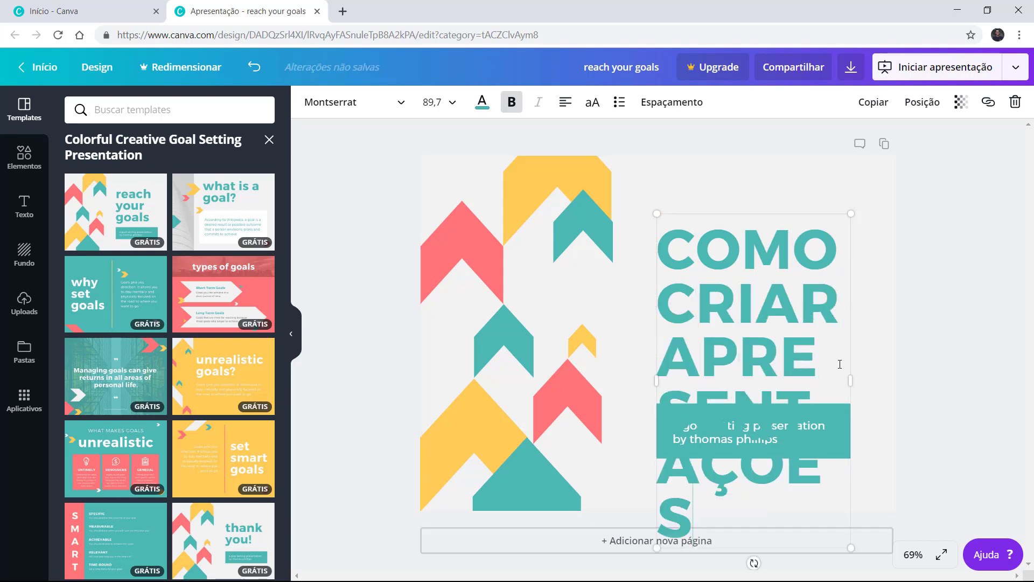
- Set the title's font size to 56, and scale its text box up to a size of about 67,2
{"action": "key", "text": "ctrl+a"}
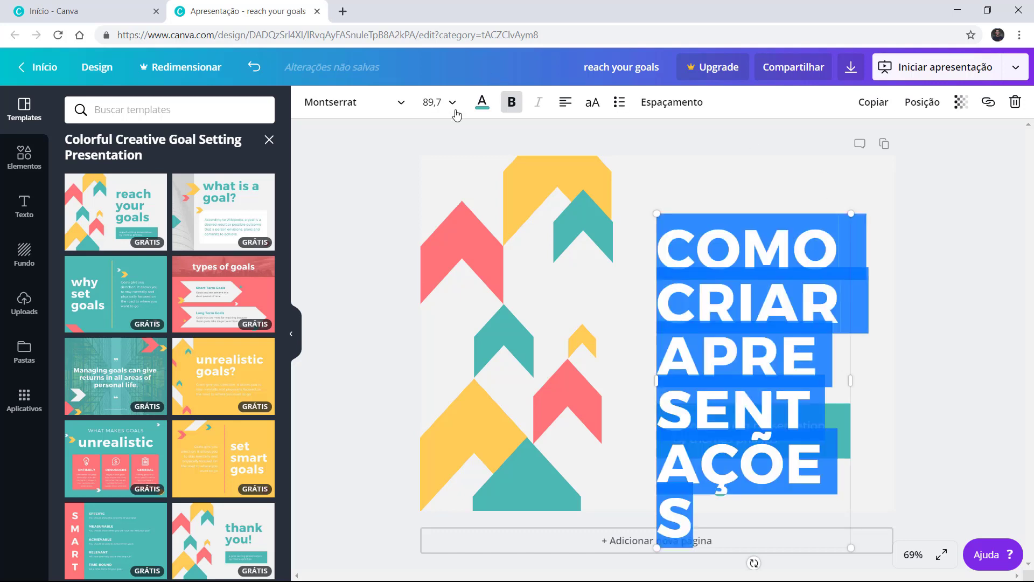
{"action": "left_click", "coordinate": [455, 111]}
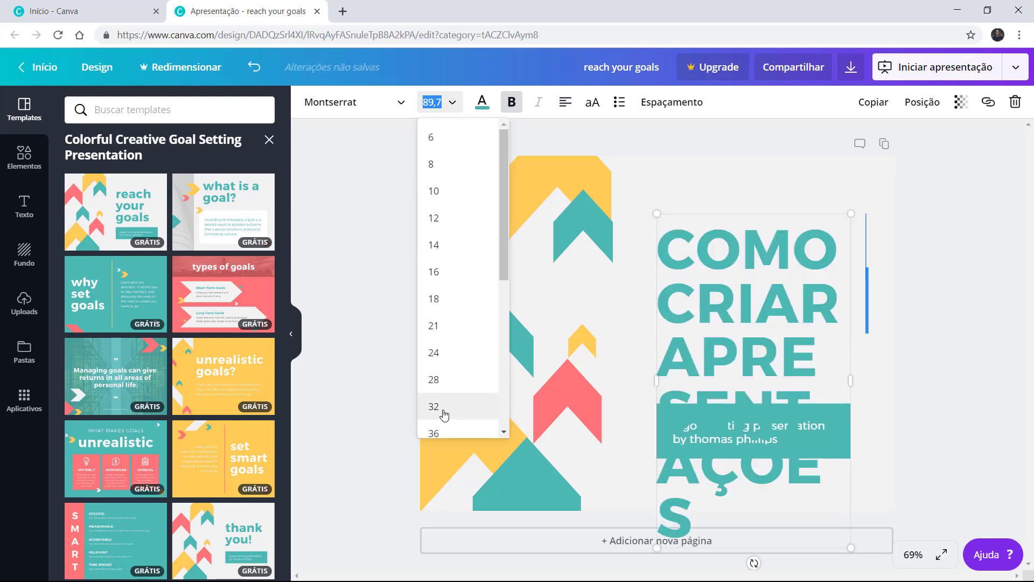
{"action": "scroll", "coordinate": [444, 414], "scroll_direction": "down", "scroll_amount": 2}
{"action": "left_click", "coordinate": [439, 383]}
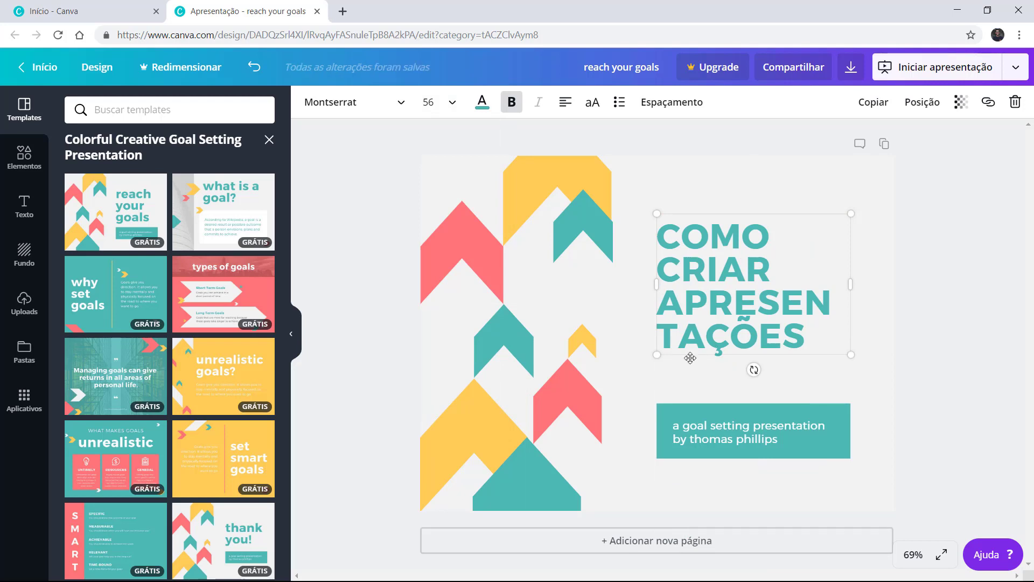
{"action": "left_click_drag", "start_coordinate": [644, 364], "coordinate": [606, 392]}
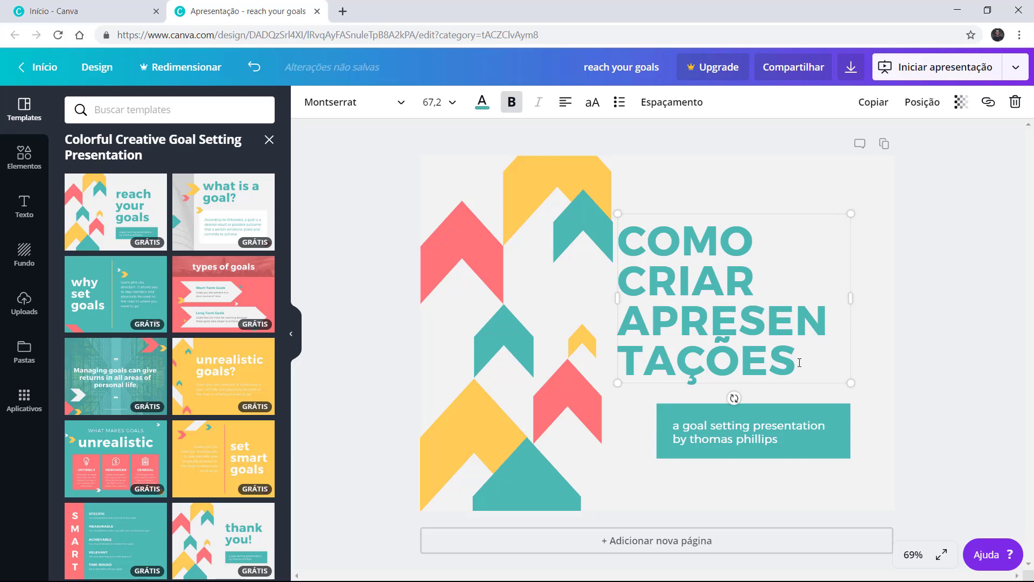
- Replace the word "APRESENTAÇÕES" in the title with "DESIGN"
{"action": "left_click_drag", "start_coordinate": [800, 363], "coordinate": [623, 324]}
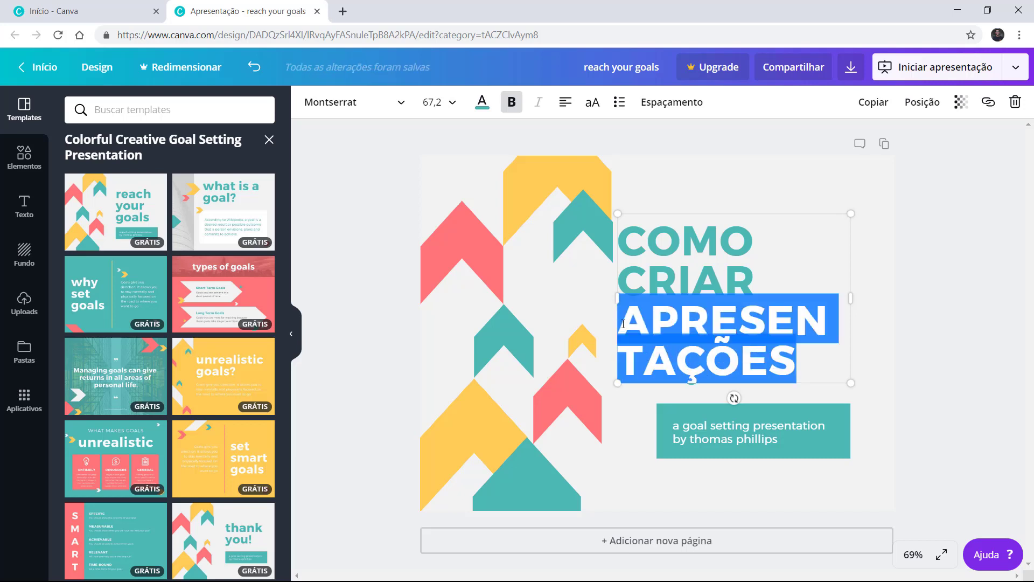
{"action": "type", "text": "DESIGNE"}
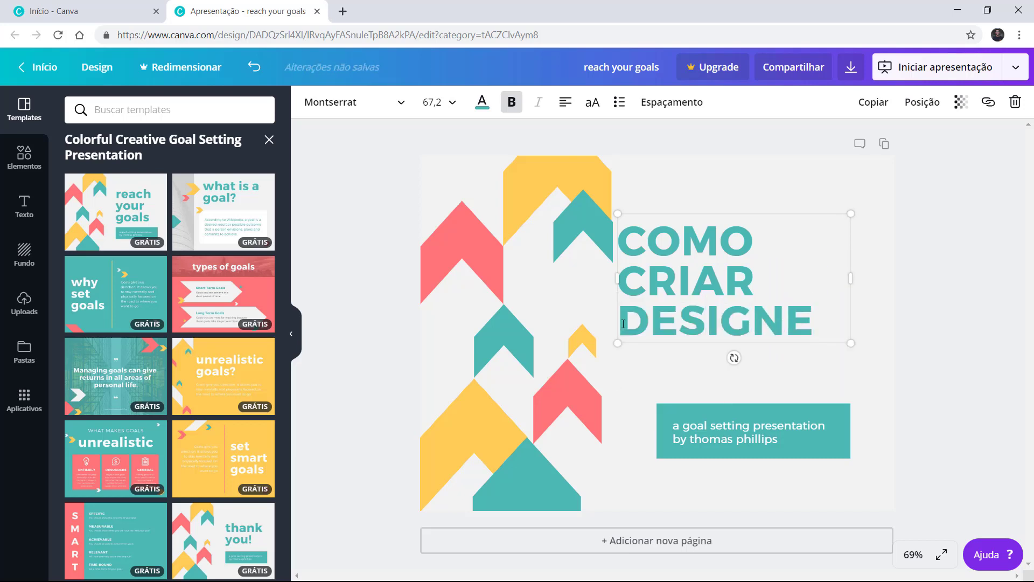
{"action": "key", "text": "BackSpace"}
- Set the whole title's font size to 88 and move the title slightly up and to the right on the slide
{"action": "key", "text": "ctrl+a"}
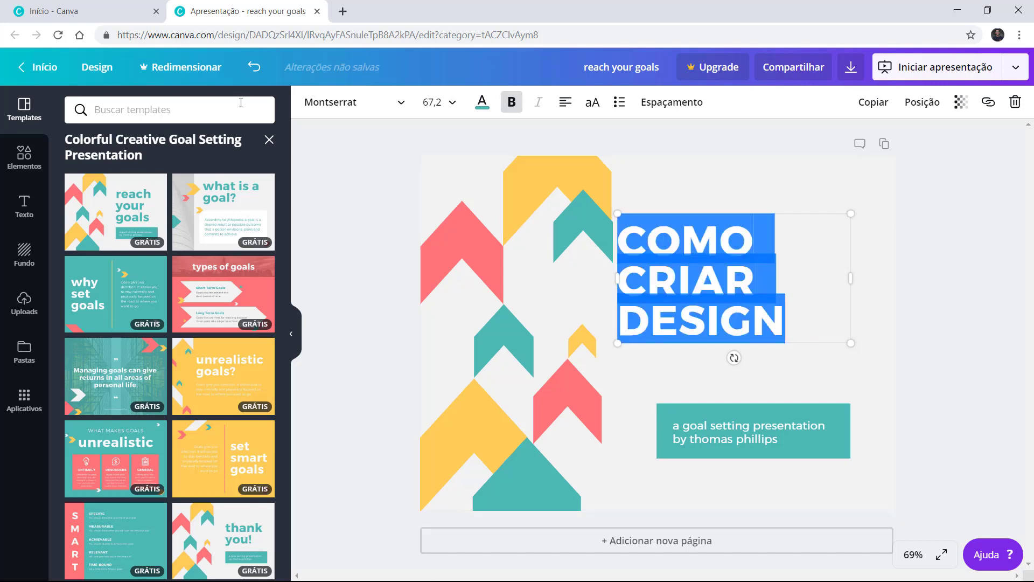
{"action": "left_click", "coordinate": [452, 102]}
{"action": "scroll", "coordinate": [462, 426], "scroll_direction": "down", "scroll_amount": 4}
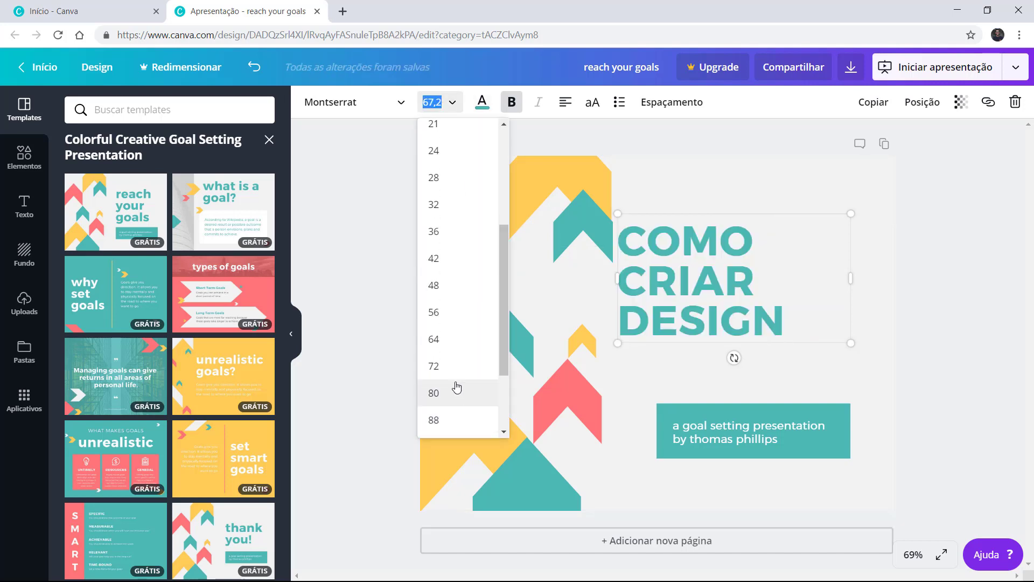
{"action": "left_click", "coordinate": [454, 420]}
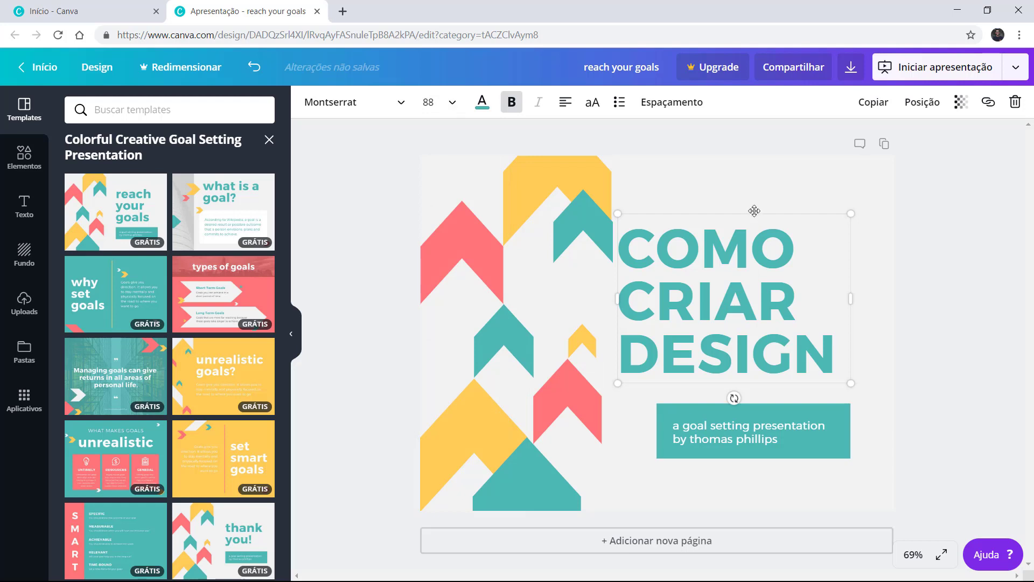
{"action": "left_click_drag", "start_coordinate": [755, 210], "coordinate": [761, 197]}
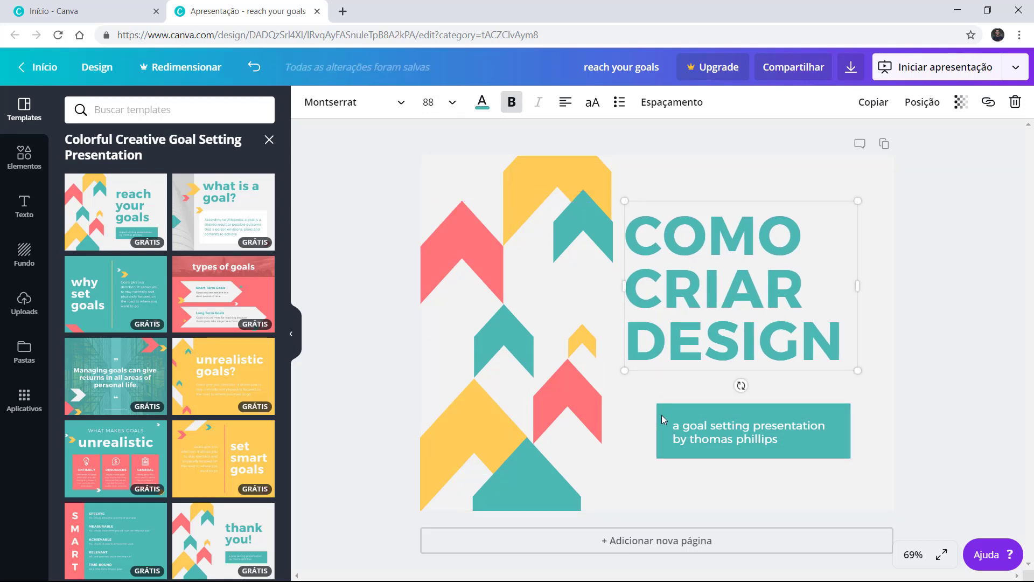
- Enlarge the teal rectangle behind the subtitle up and to the left, and shift the subtitle text left inside it
{"action": "left_click", "coordinate": [658, 437]}
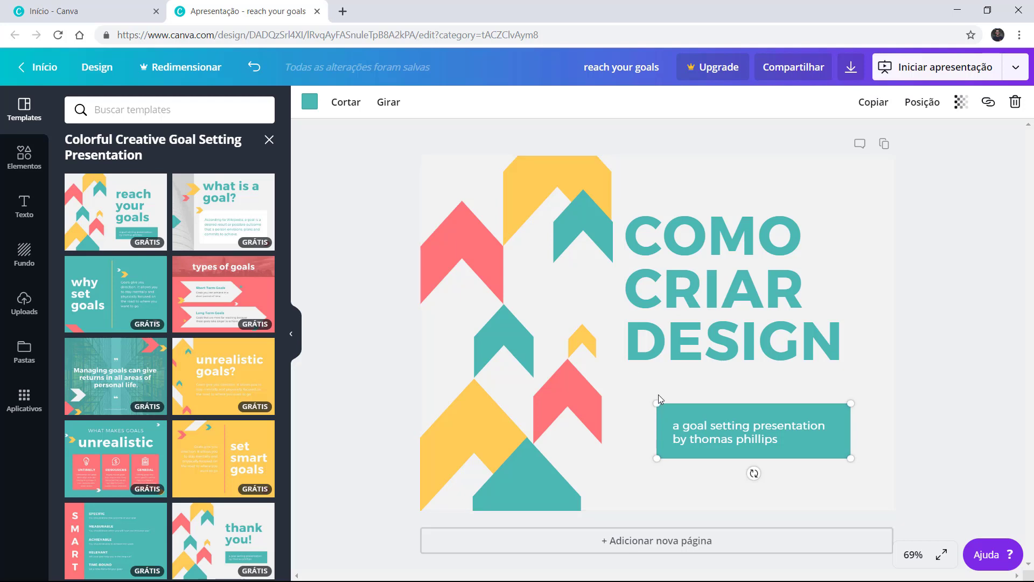
{"action": "left_click_drag", "start_coordinate": [657, 401], "coordinate": [636, 379]}
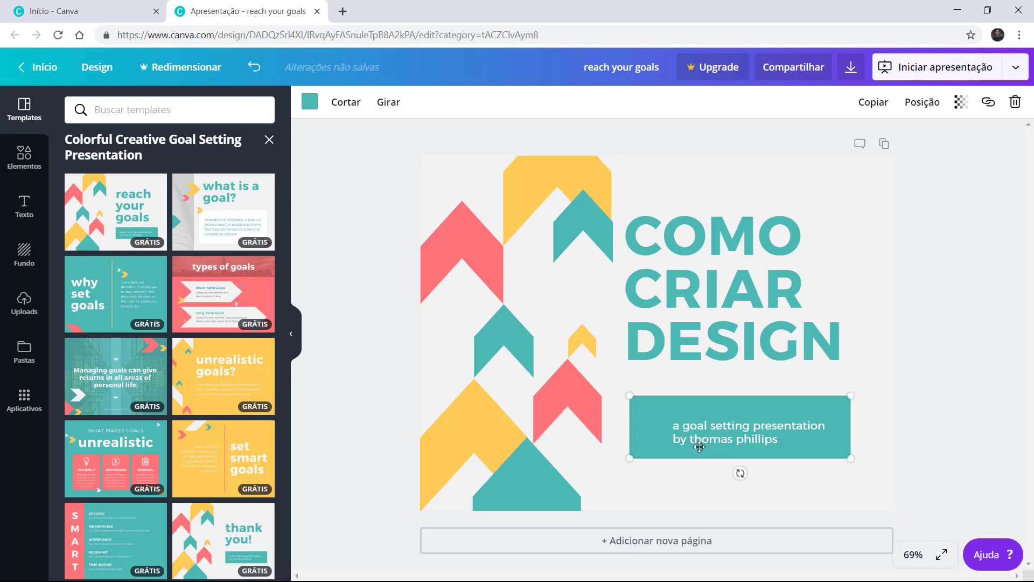
{"action": "double_click", "coordinate": [688, 433]}
{"action": "mouse_move", "coordinate": [671, 428]}
{"action": "left_mouse_down"}
{"action": "mouse_move", "coordinate": [636, 429]}
{"action": "mouse_move", "coordinate": [654, 430]}
{"action": "left_mouse_up"}
{"action": "double_click", "coordinate": [692, 431]}
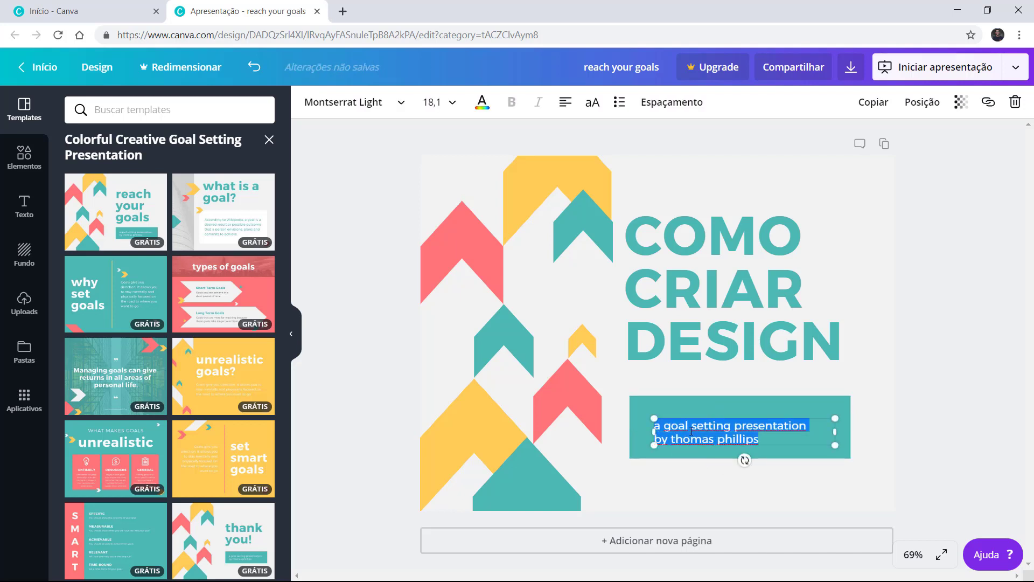
- Recolour the large yellow arrow at the top of the slide purple
{"action": "left_click", "coordinate": [550, 191]}
{"action": "left_click", "coordinate": [437, 221]}
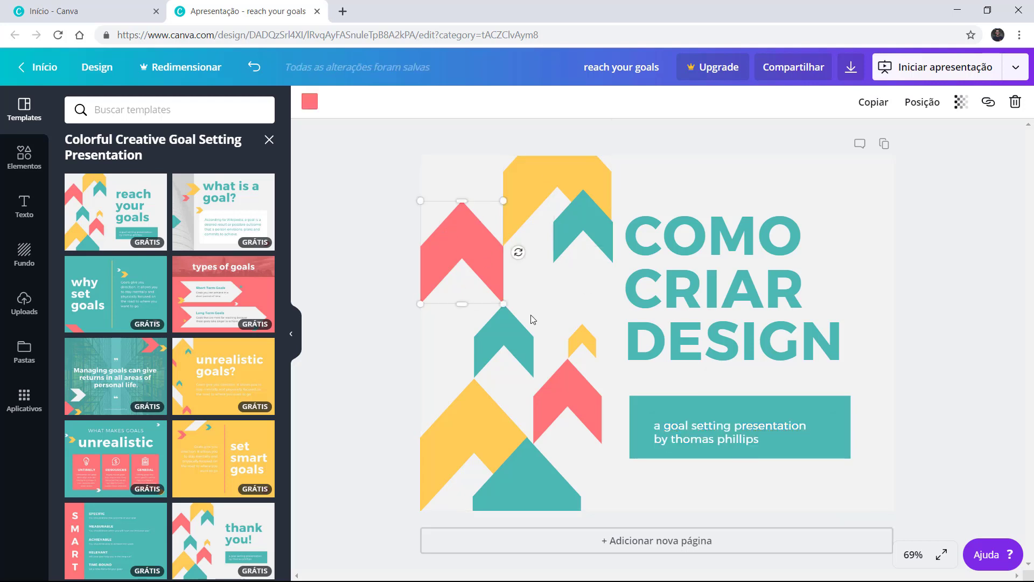
{"action": "left_click", "coordinate": [525, 172]}
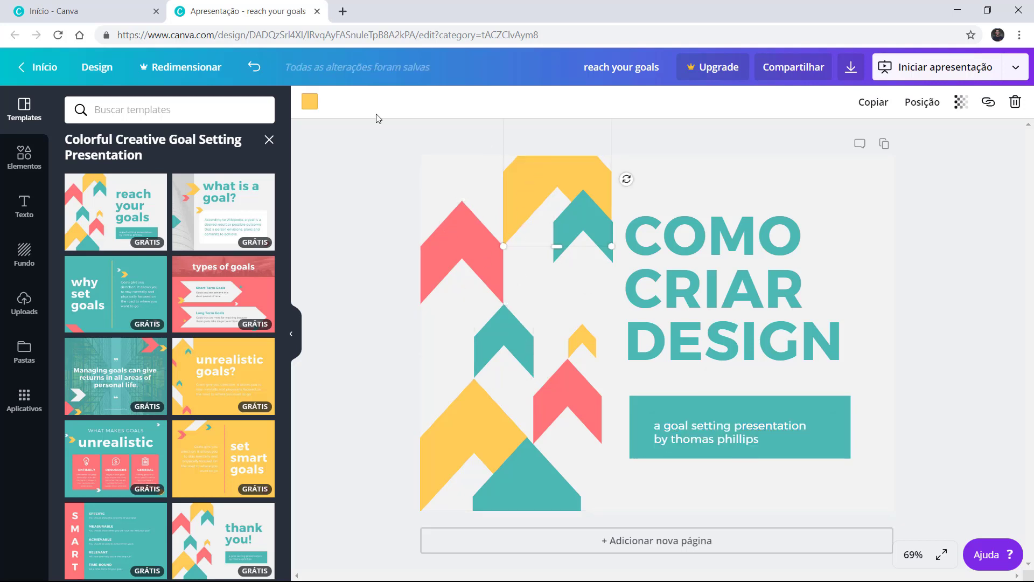
{"action": "left_click", "coordinate": [316, 110]}
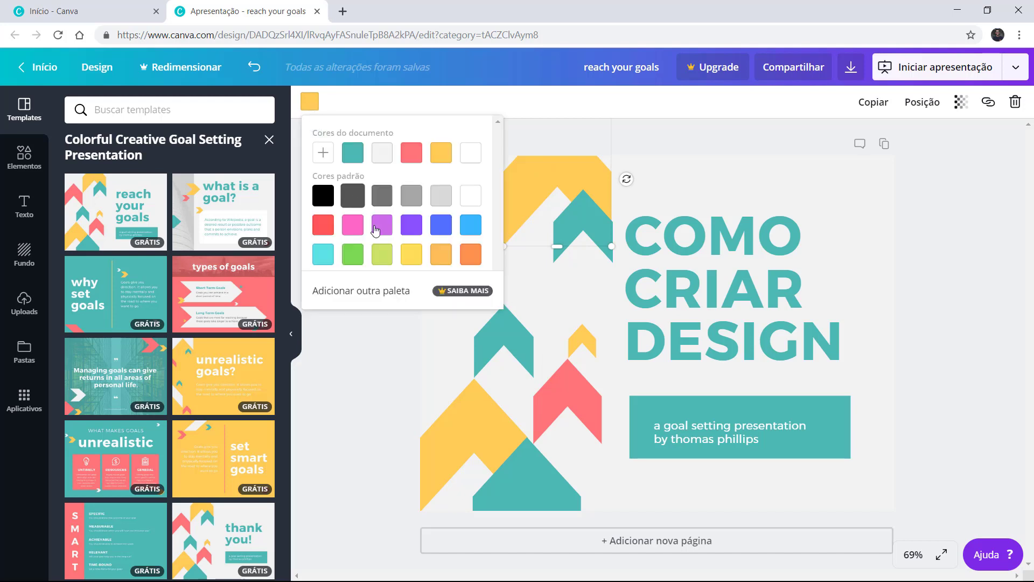
{"action": "left_click", "coordinate": [382, 254]}
- Recolour the small teal arrow overlapping the purple one pink
{"action": "left_click", "coordinate": [604, 226]}
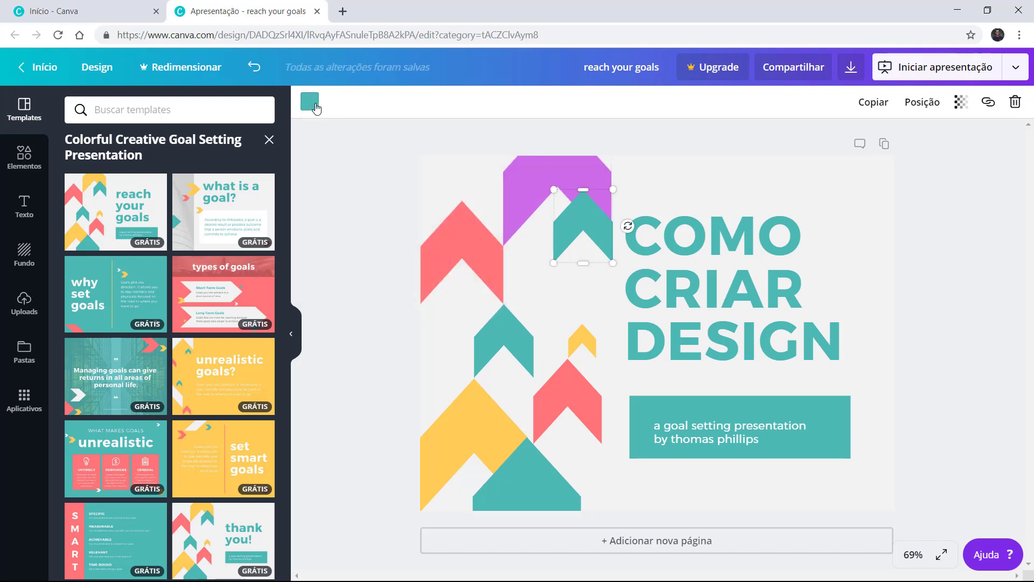
{"action": "left_click", "coordinate": [310, 101]}
{"action": "left_click", "coordinate": [353, 254]}
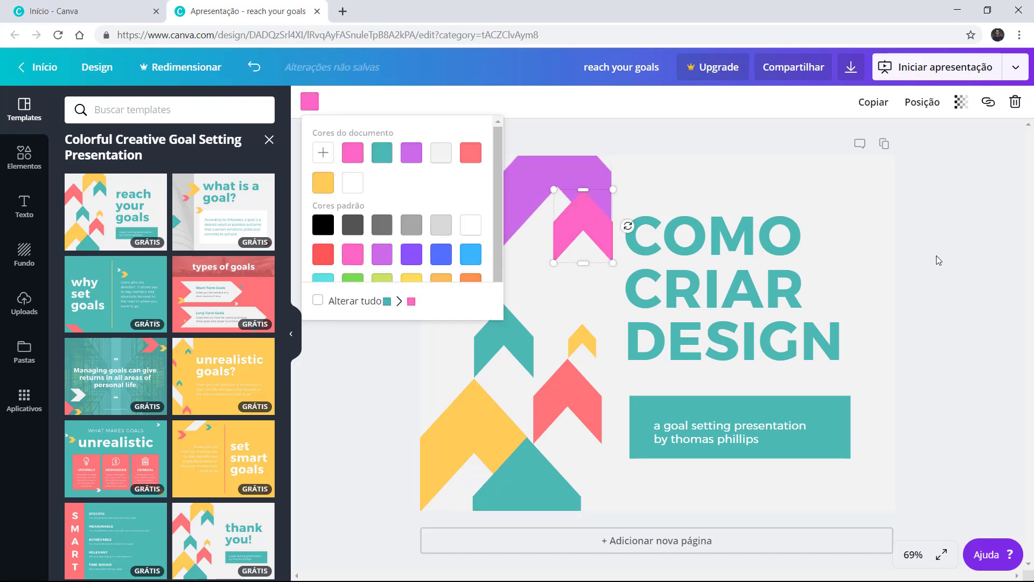
- Try green and teal as the first slide's background colour, and set it back to light grey
{"action": "left_click", "coordinate": [873, 237]}
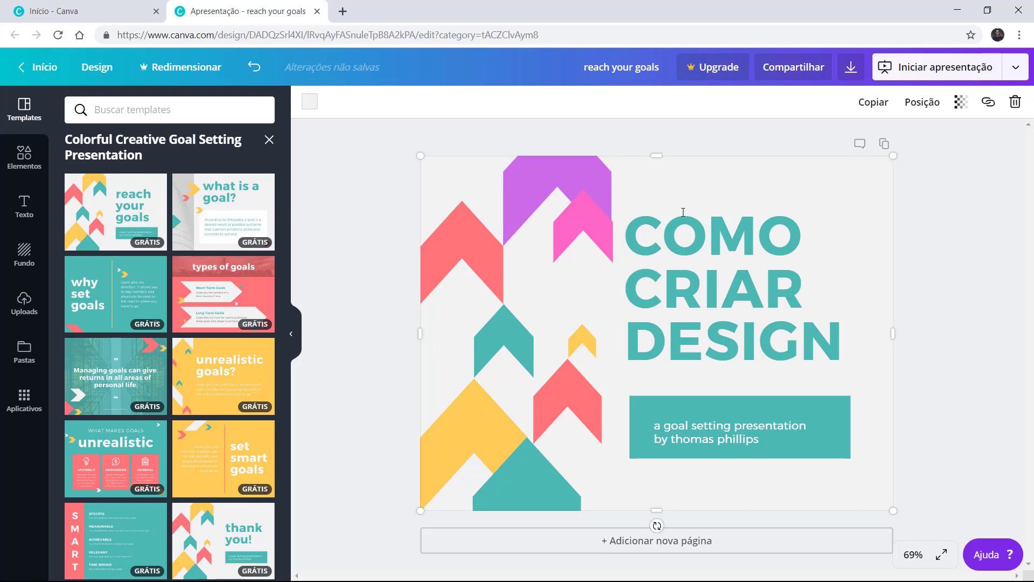
{"action": "left_click", "coordinate": [310, 102]}
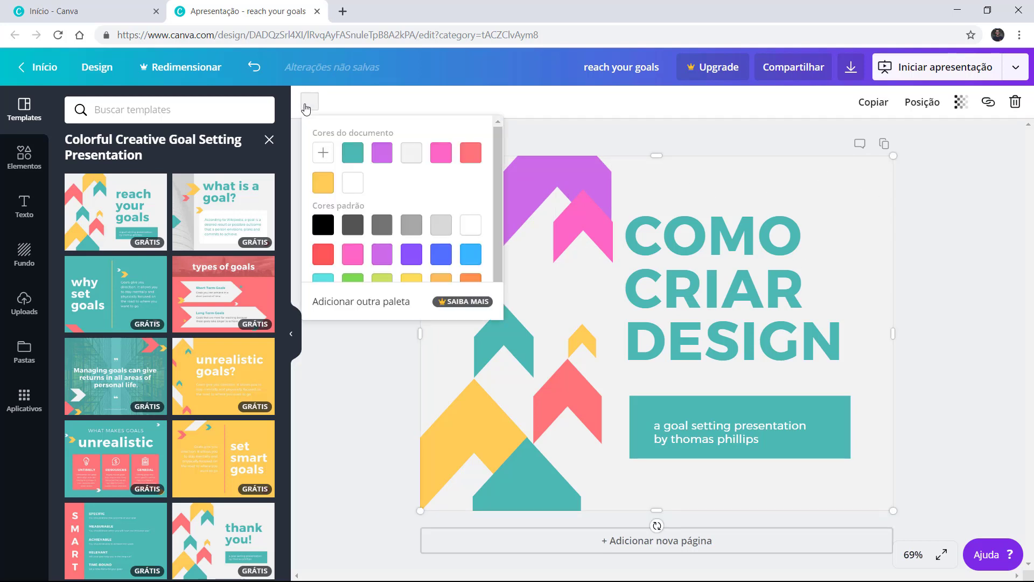
{"action": "left_click", "coordinate": [353, 278]}
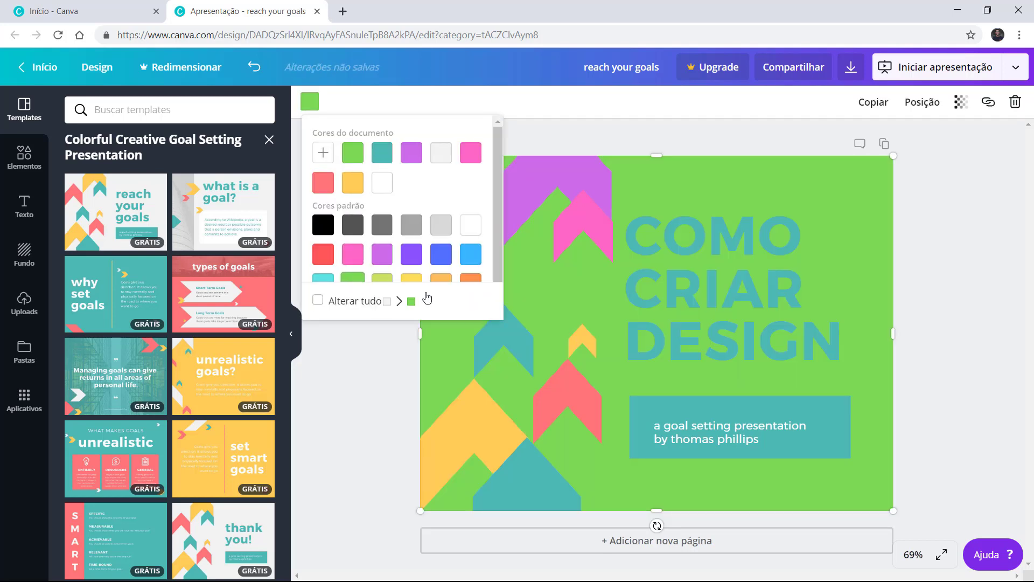
{"action": "left_click", "coordinate": [385, 162]}
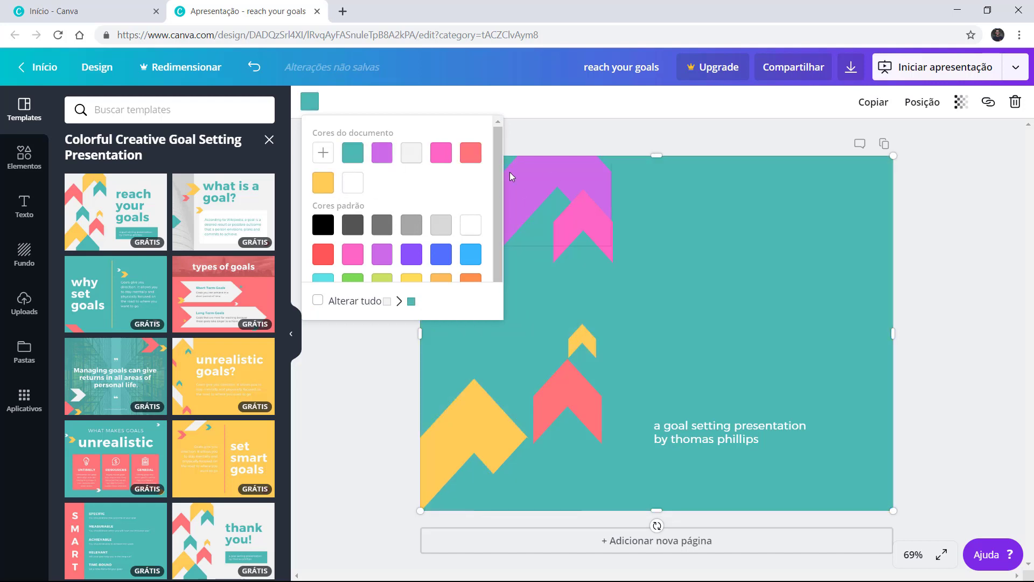
{"action": "left_click", "coordinate": [411, 153]}
{"action": "left_click", "coordinate": [919, 272]}
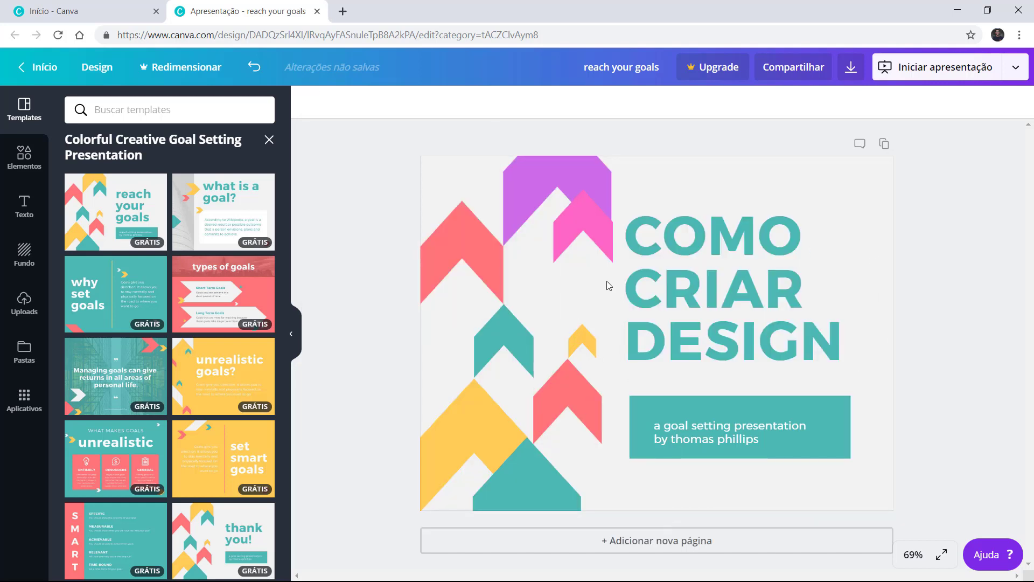
- Add a new blank page to the presentation and return to the full list of templates
{"action": "left_click", "coordinate": [637, 546]}
{"action": "scroll", "coordinate": [124, 321], "scroll_direction": "down", "scroll_amount": 1}
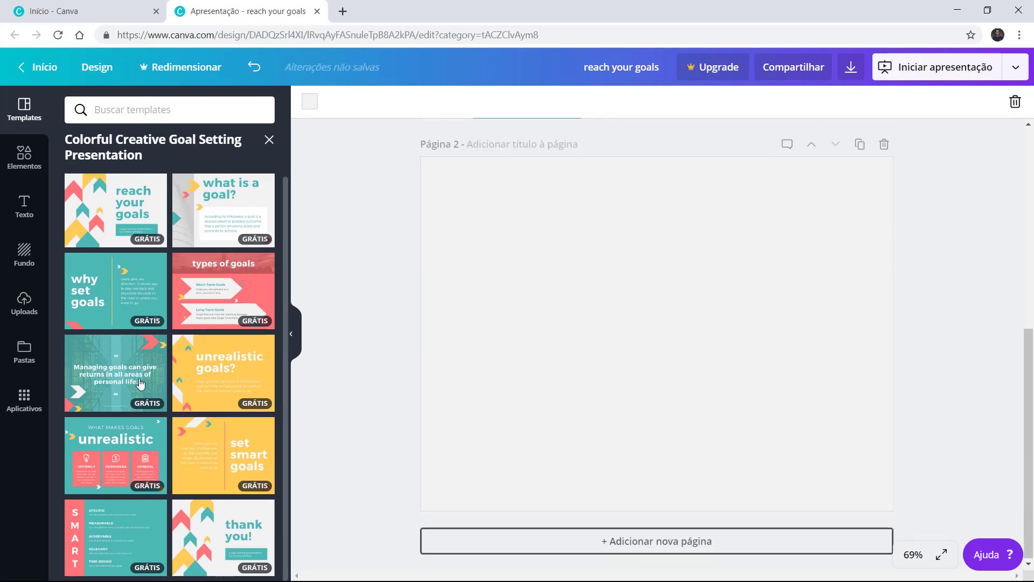
{"action": "left_click", "coordinate": [269, 139]}
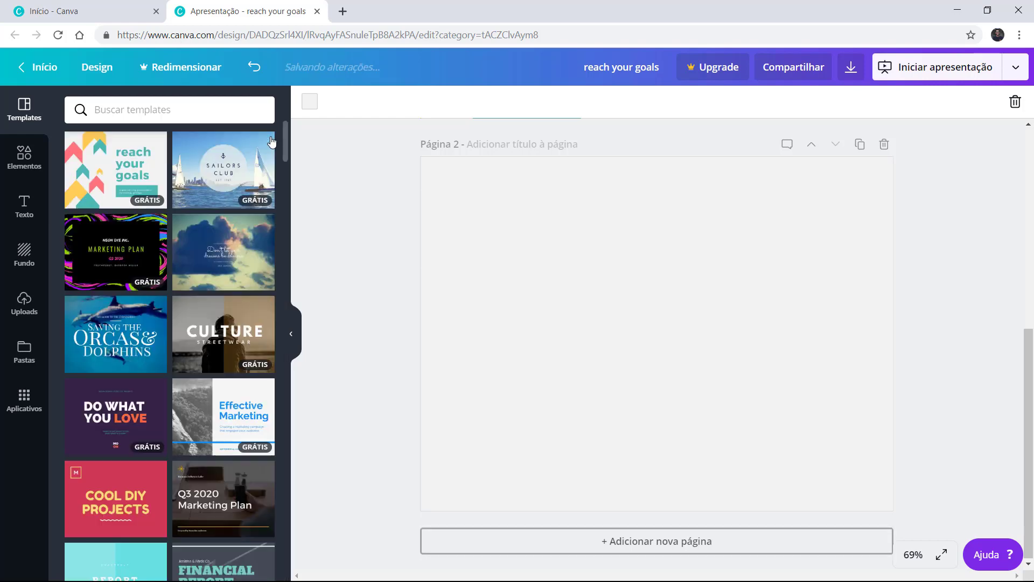
- Try the Sailors Club template on page 2 and undo it
{"action": "left_click", "coordinate": [210, 178]}
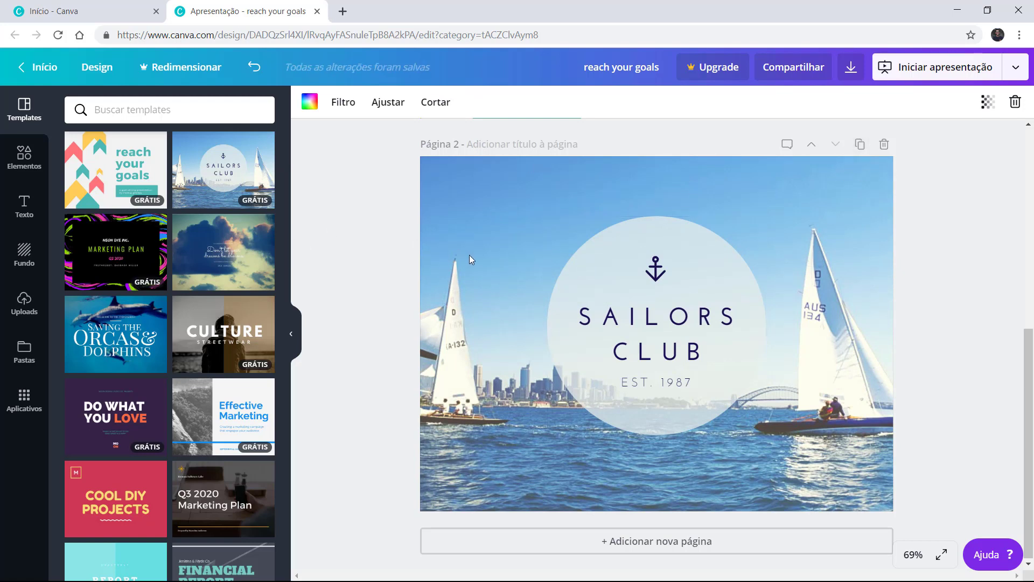
{"action": "key", "text": "ctrl+z"}
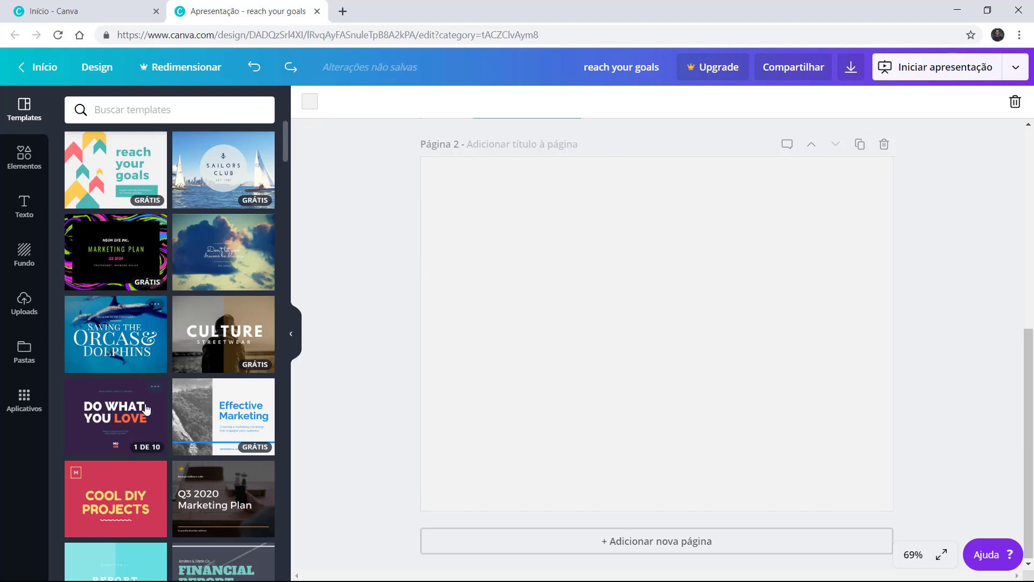
- Apply the "True success, true happiness" quote layout from the Moon Design Studio Co. presentation to page 2, and select its photo
{"action": "left_click", "coordinate": [119, 421]}
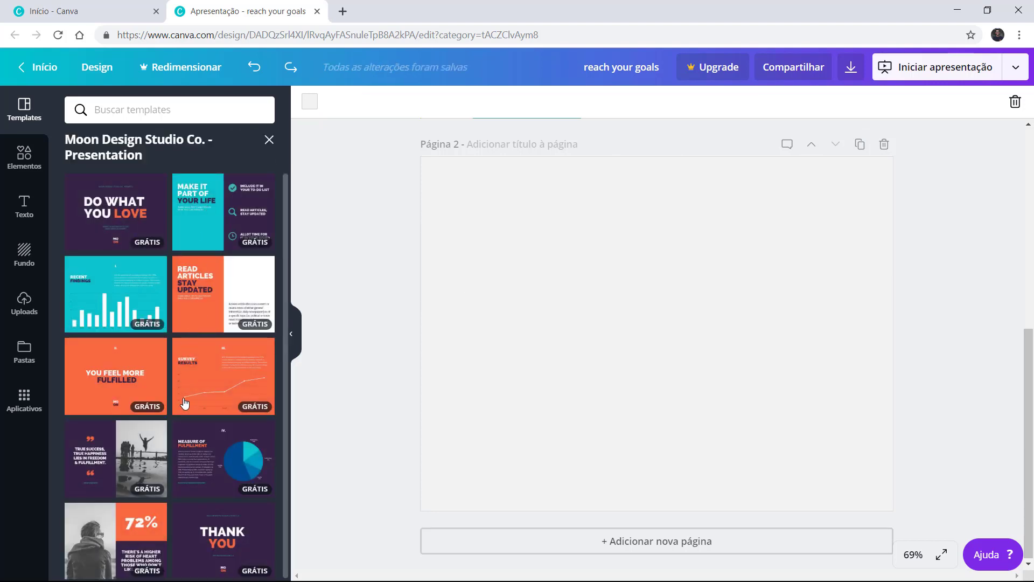
{"action": "scroll", "coordinate": [155, 456], "scroll_direction": "down", "scroll_amount": 1}
{"action": "left_click", "coordinate": [114, 464]}
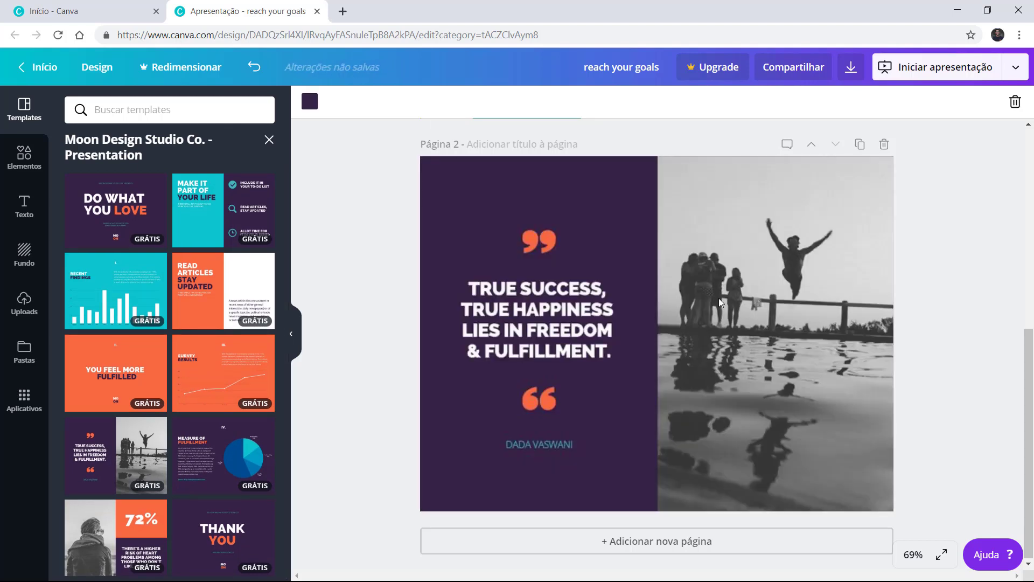
{"action": "left_click", "coordinate": [775, 260]}
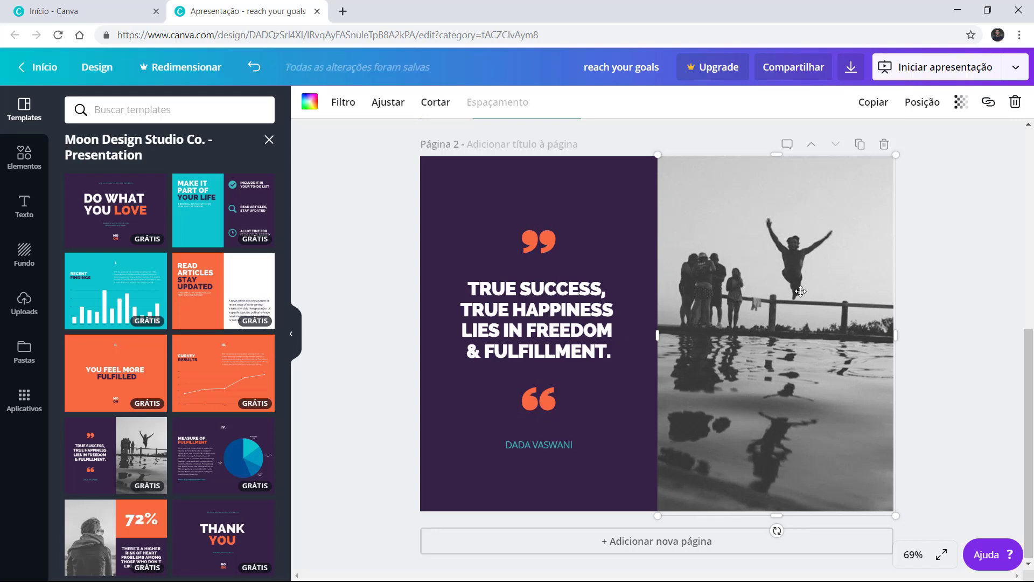
- Open the Pixabay website in a new browser tab and search its images for "design"
{"action": "left_click", "coordinate": [344, 12]}
{"action": "type", "text": "pixab"}
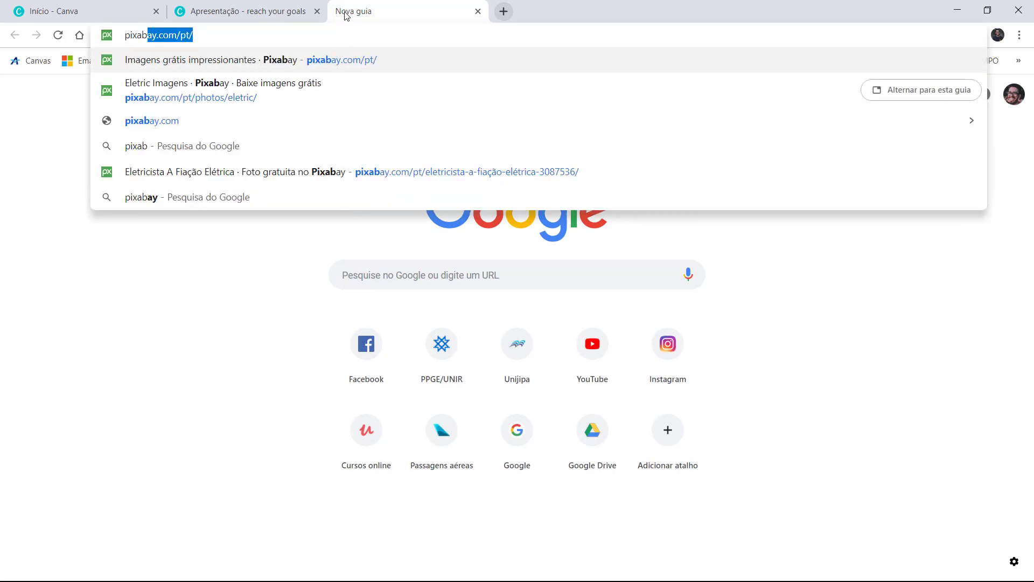
{"action": "key", "text": "Return"}
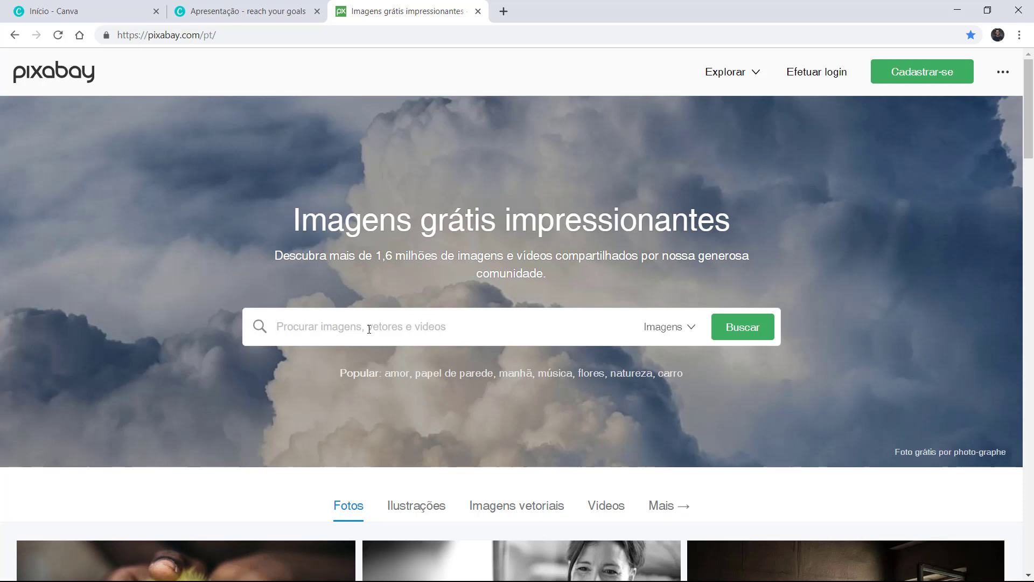
{"action": "type", "text": "design"}
{"action": "key", "text": "Return"}
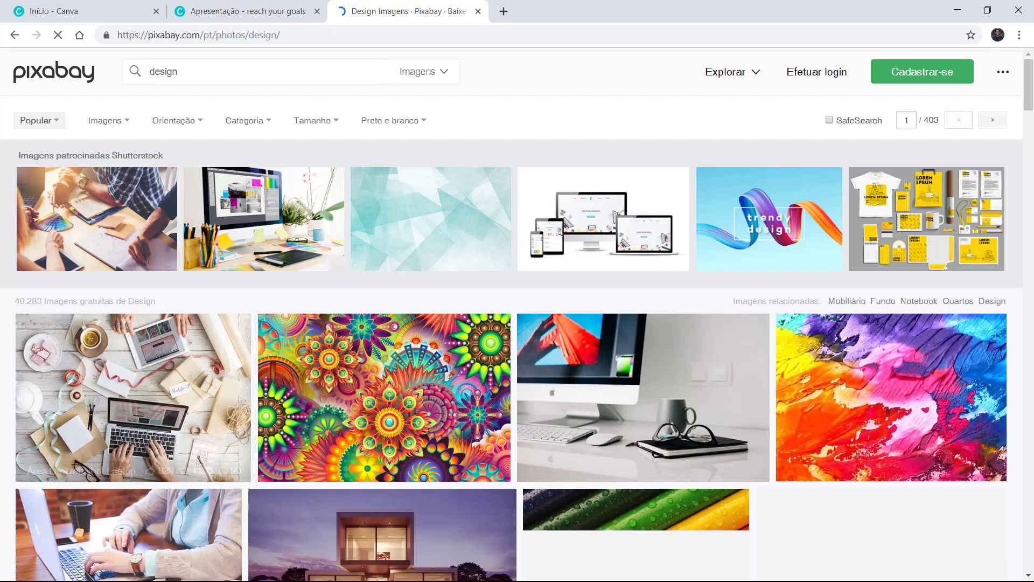
- Download the photo of the craft desk with laptop and tablet as a 1920×1373 JPG, completing the robot check
{"action": "scroll", "coordinate": [3, 392], "scroll_direction": "down", "scroll_amount": 3}
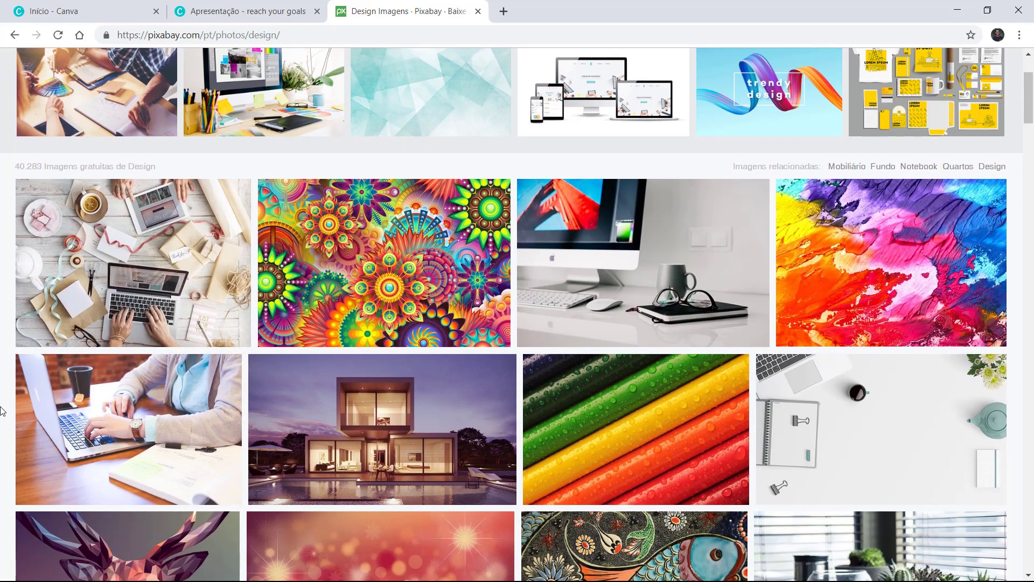
{"action": "left_click", "coordinate": [153, 237]}
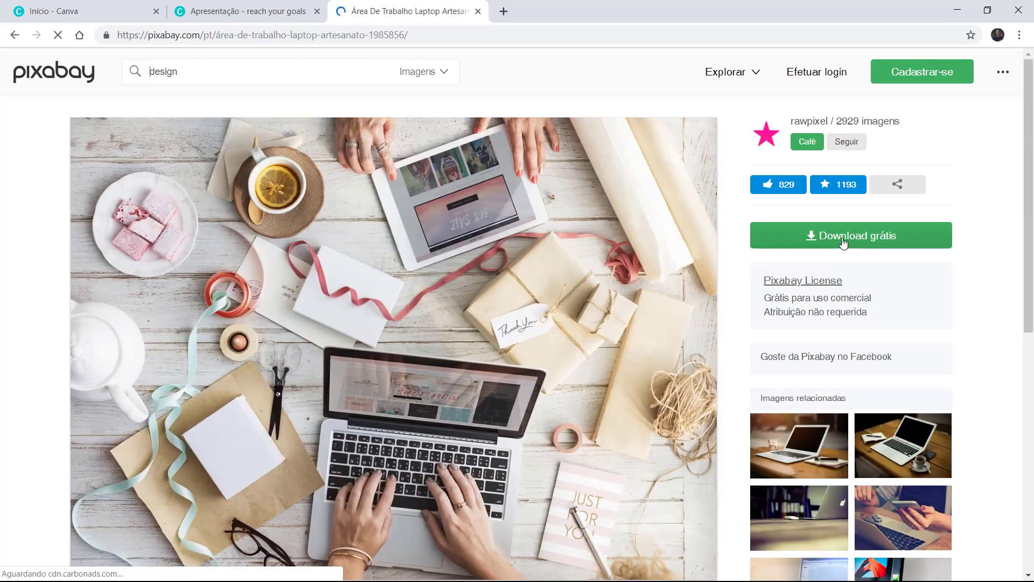
{"action": "left_click", "coordinate": [840, 325]}
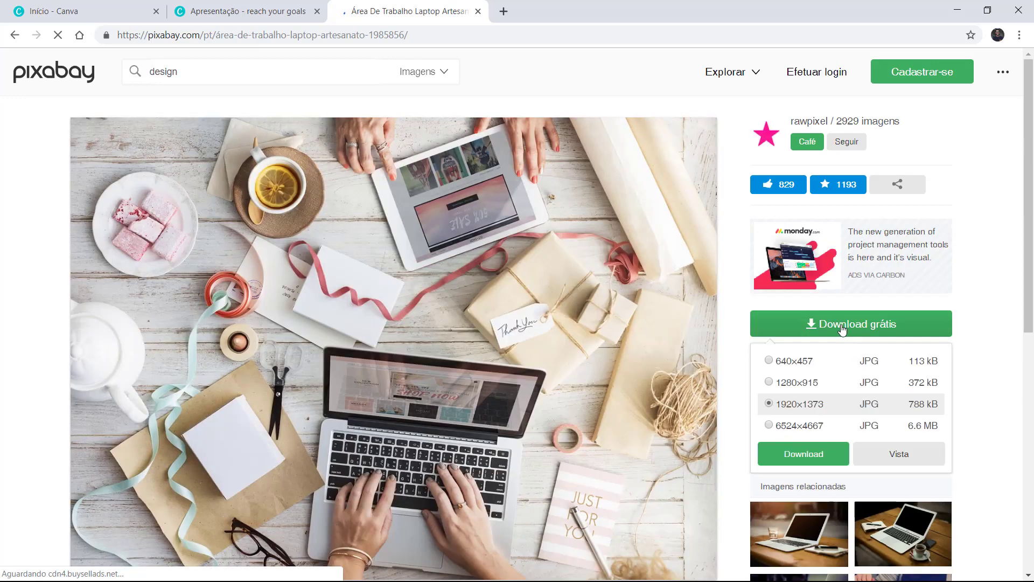
{"action": "left_click", "coordinate": [806, 455]}
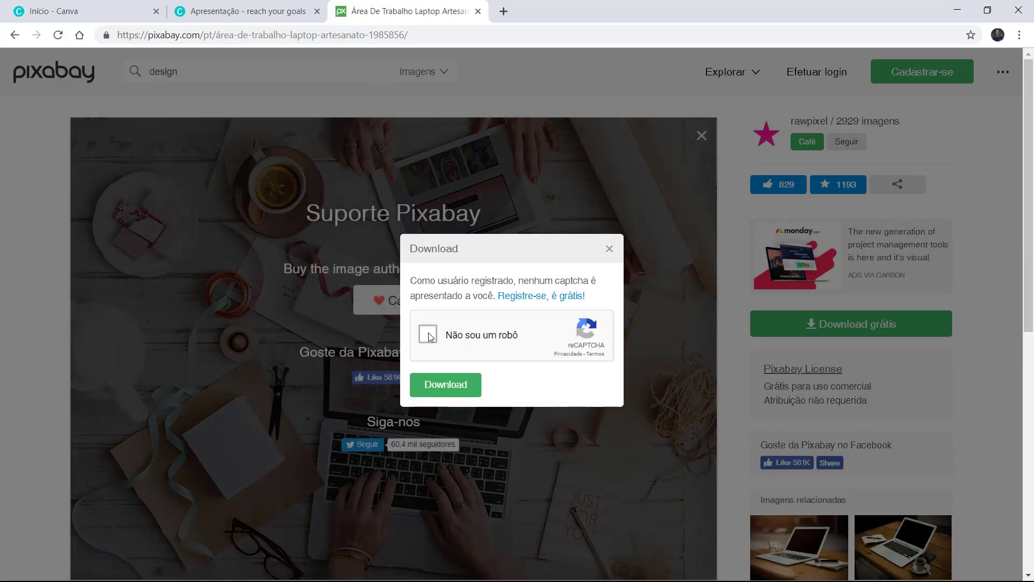
{"action": "left_click", "coordinate": [430, 332]}
{"action": "left_click", "coordinate": [456, 385]}
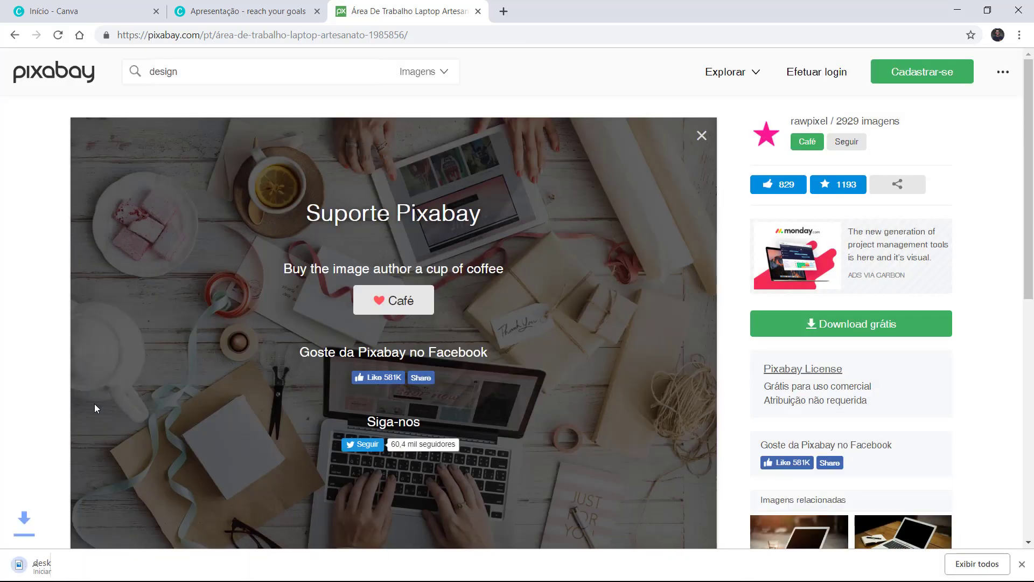
- Switch back to the Canva presentation, upload desktop-1985856_1920.jpg, and replace the black-and-white photo on page 2 with it
{"action": "left_click", "coordinate": [218, 12]}
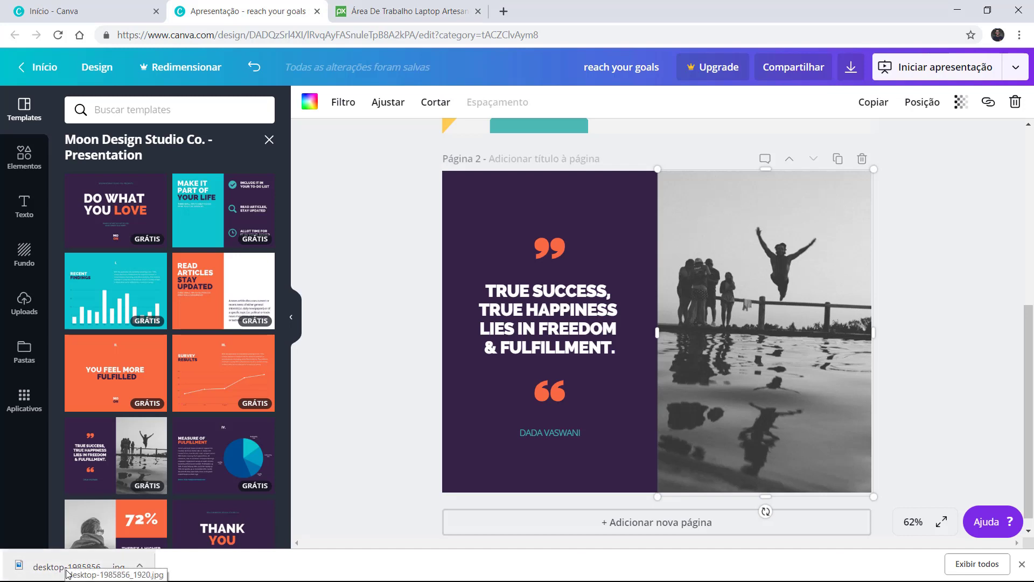
{"action": "left_click_drag", "start_coordinate": [68, 568], "coordinate": [179, 296]}
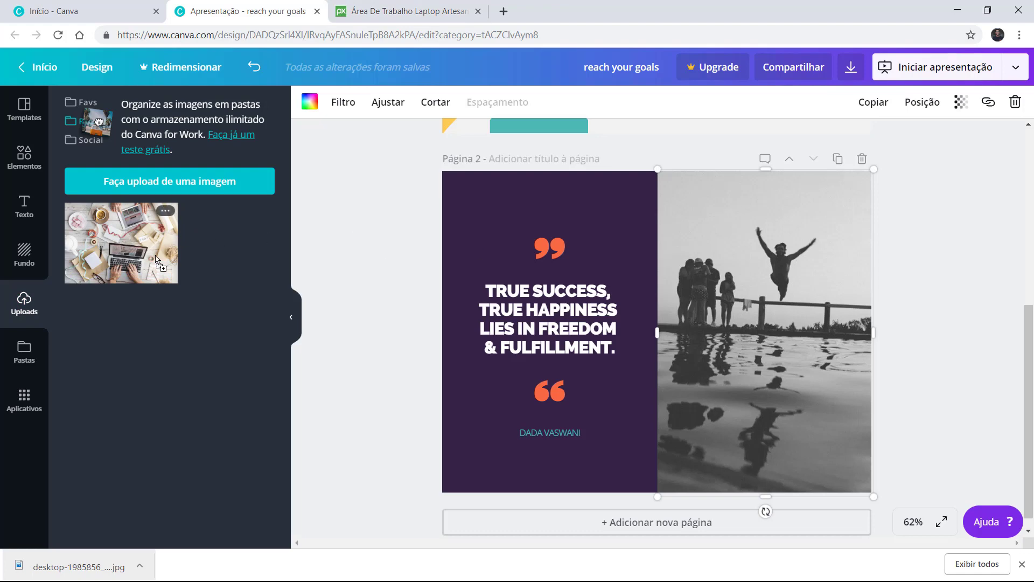
{"action": "left_click_drag", "start_coordinate": [156, 259], "coordinate": [790, 247]}
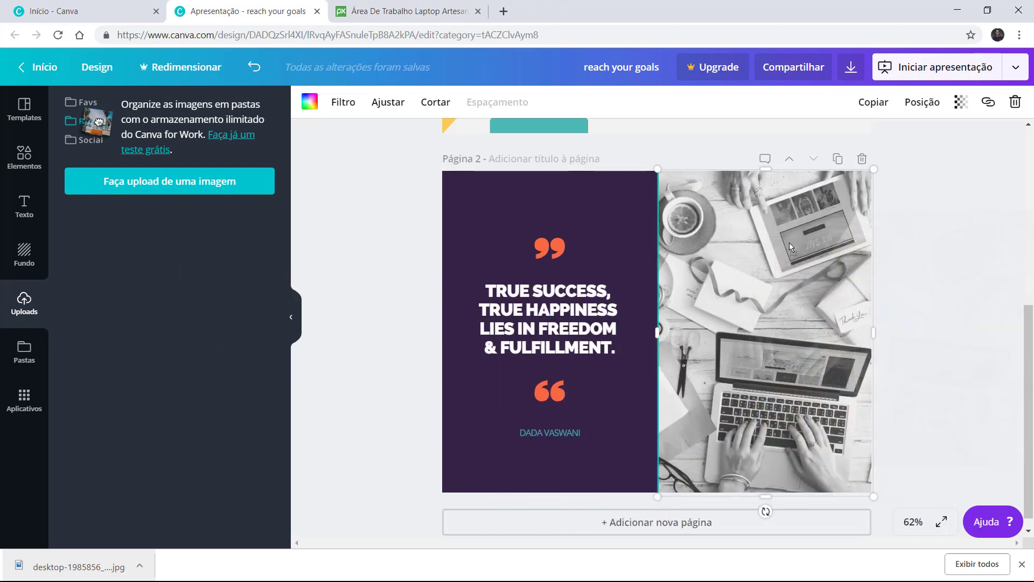
{"action": "left_click_drag", "start_coordinate": [554, 305], "coordinate": [737, 275]}
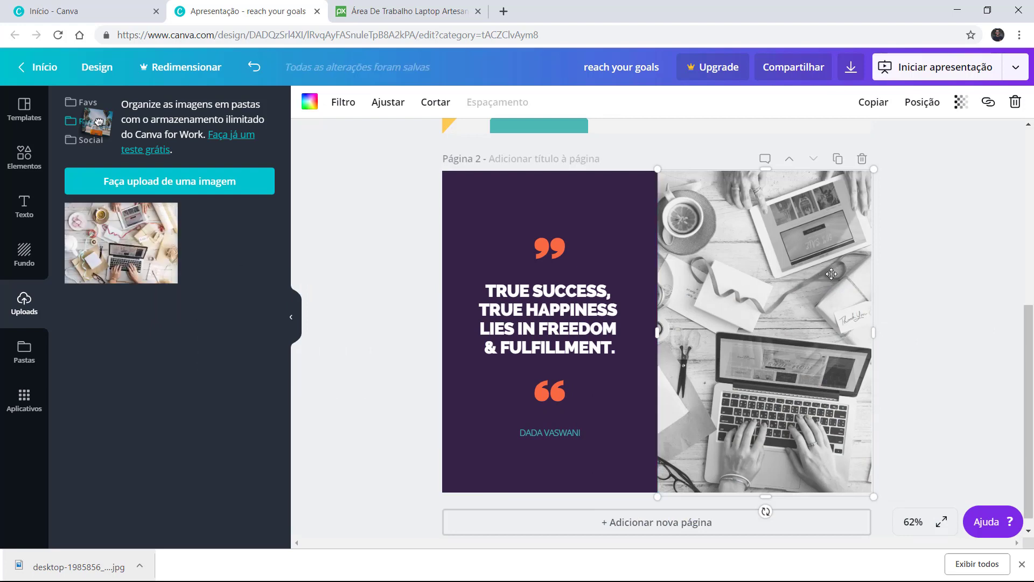
- Shift the desk photo slightly left inside its frame on page 2, and apply the Whimsical filter to it
{"action": "double_click", "coordinate": [810, 244]}
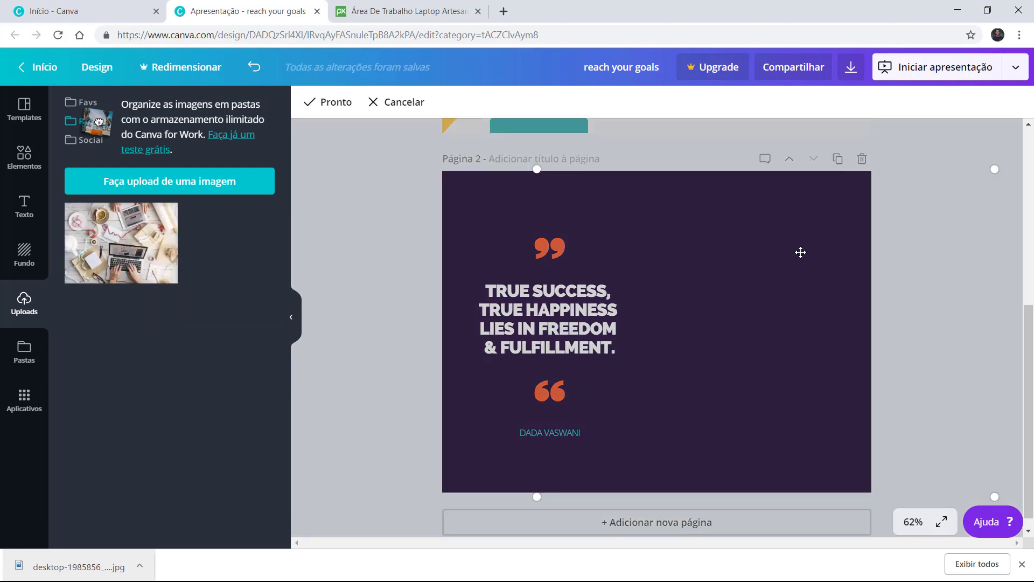
{"action": "mouse_move", "coordinate": [796, 246]}
{"action": "left_mouse_down"}
{"action": "mouse_move", "coordinate": [863, 251]}
{"action": "mouse_move", "coordinate": [785, 253]}
{"action": "mouse_move", "coordinate": [806, 254]}
{"action": "left_mouse_up"}
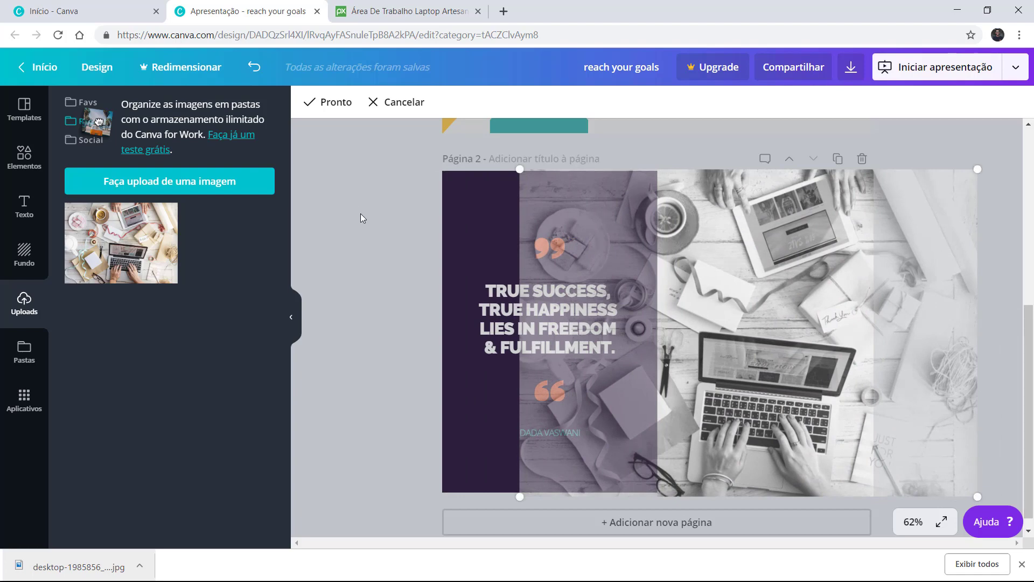
{"action": "left_click", "coordinate": [359, 203]}
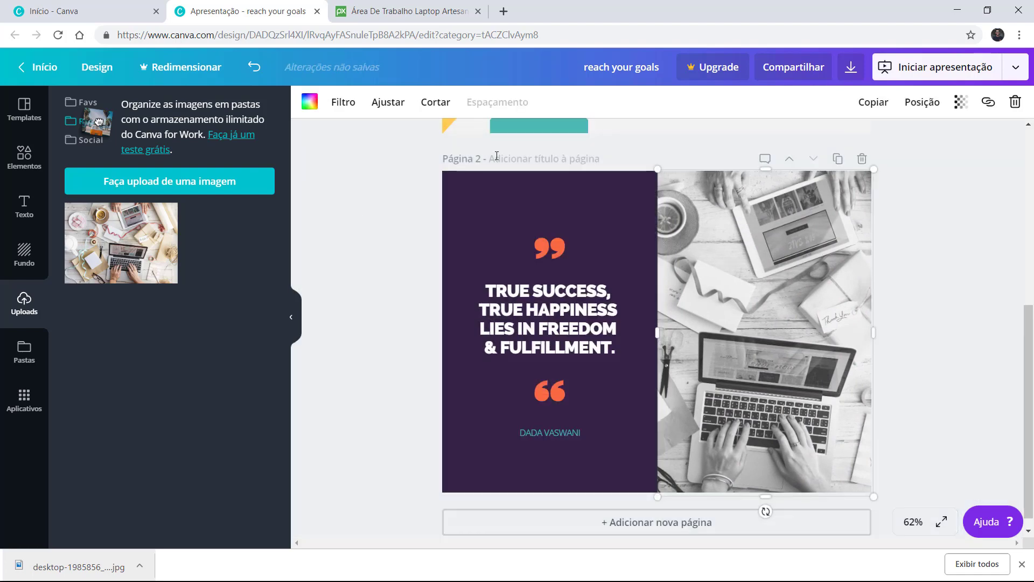
{"action": "left_click", "coordinate": [345, 108]}
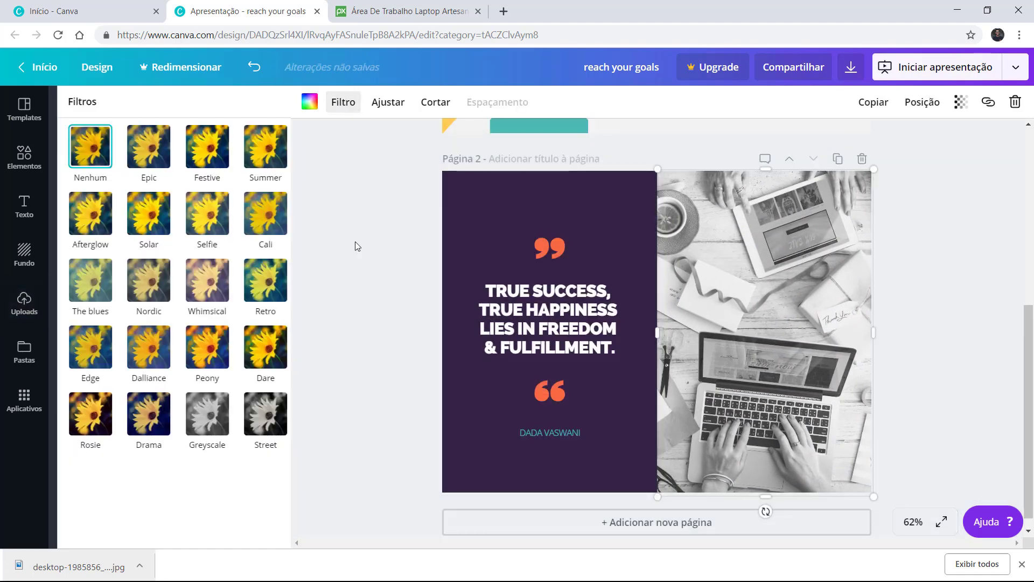
{"action": "left_click", "coordinate": [199, 279]}
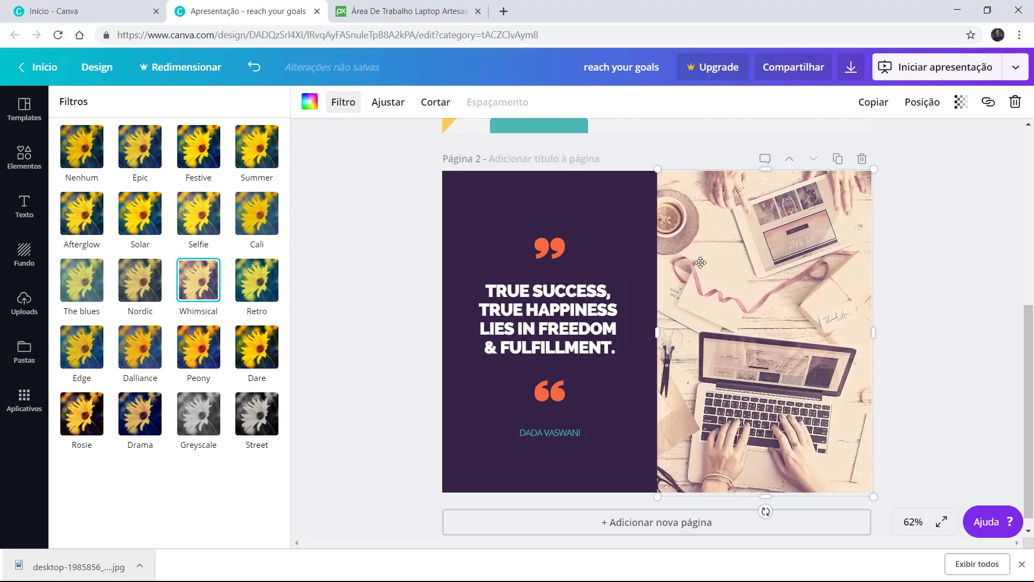
- Add the uploaded desk photo to page 2 as a separate, unframed image
{"action": "left_click", "coordinate": [24, 303]}
{"action": "left_click", "coordinate": [121, 243]}
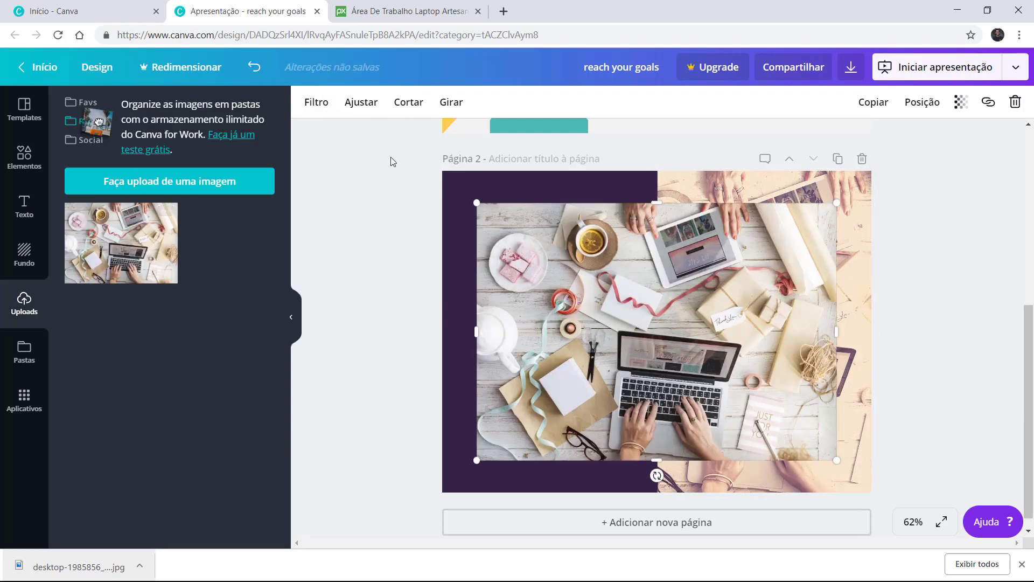
- Remove the unframed desk photo from page 2 and open the adjustment settings of the framed desk photo
{"action": "left_click_drag", "start_coordinate": [620, 267], "coordinate": [444, 313]}
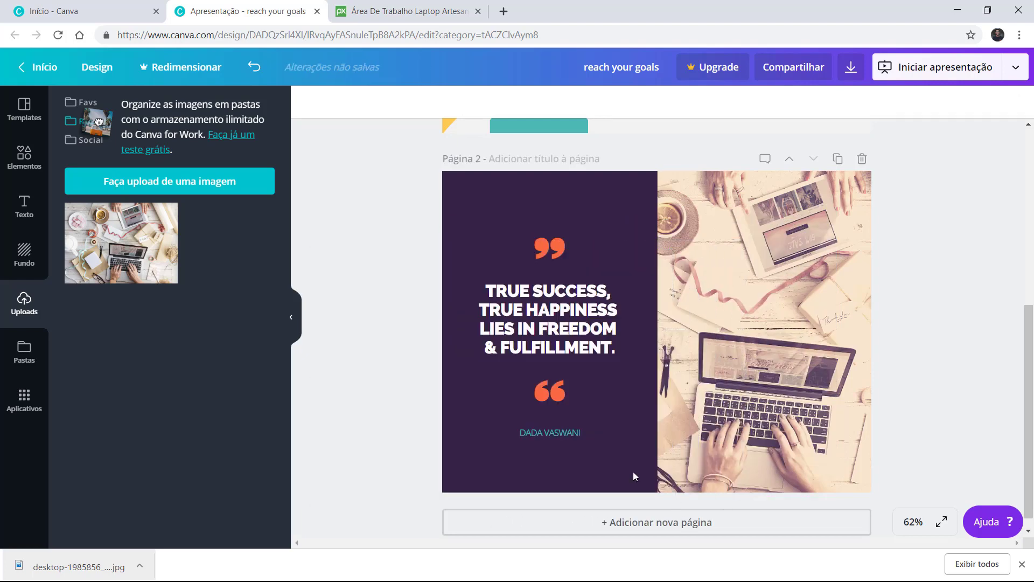
{"action": "left_click", "coordinate": [758, 235]}
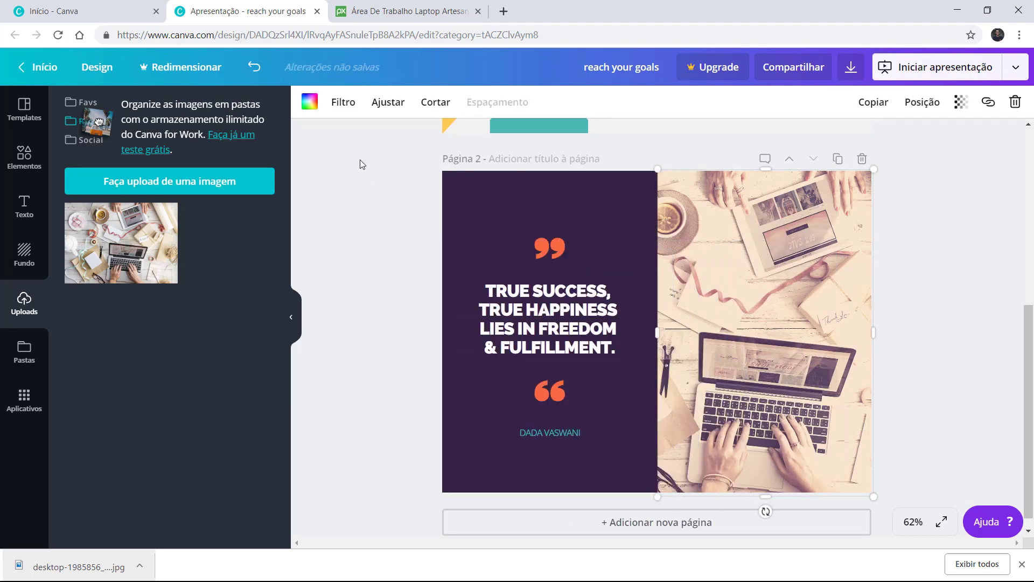
{"action": "left_click", "coordinate": [397, 105]}
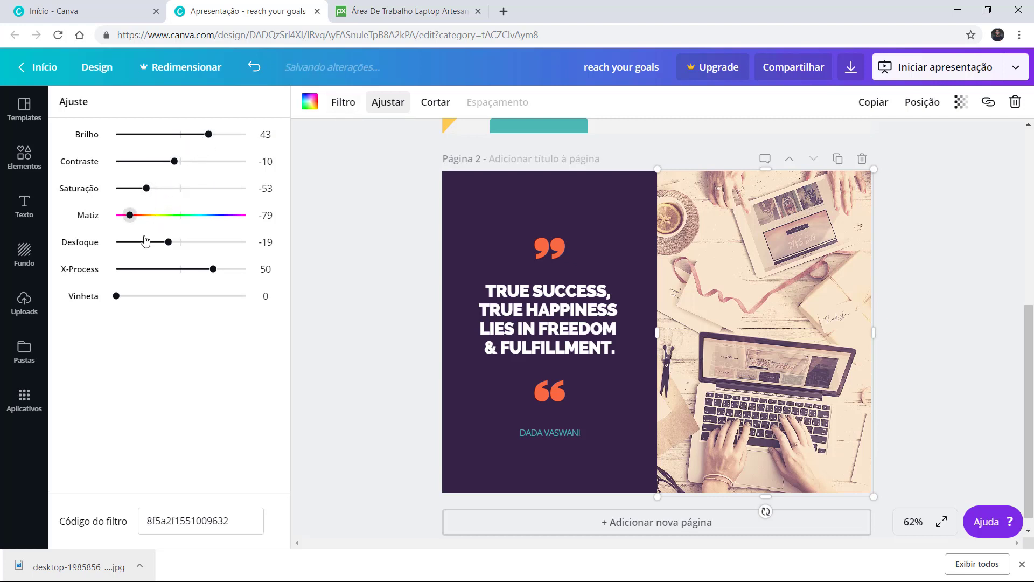
{"action": "left_click", "coordinate": [390, 107]}
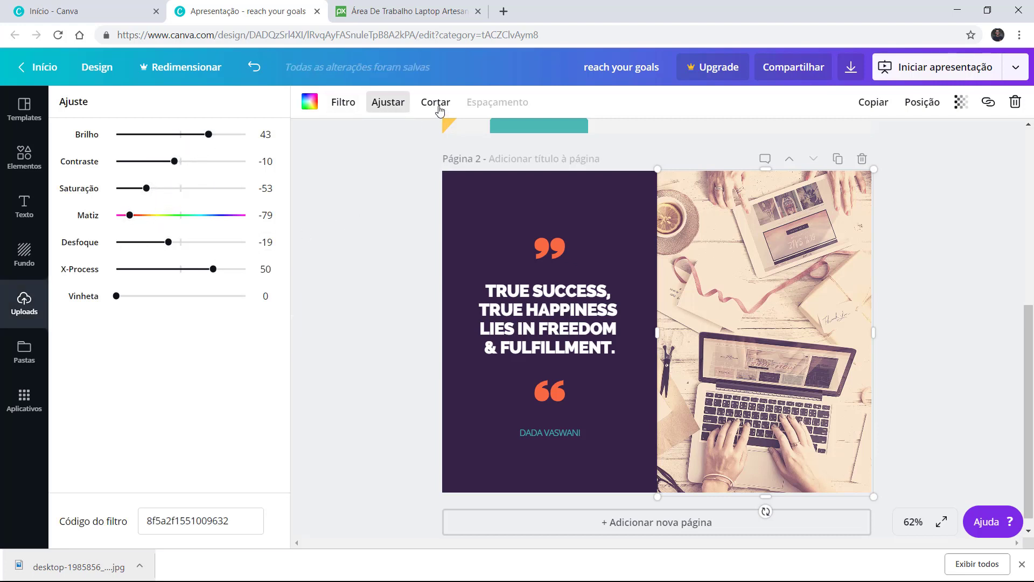
{"action": "left_click", "coordinate": [436, 104]}
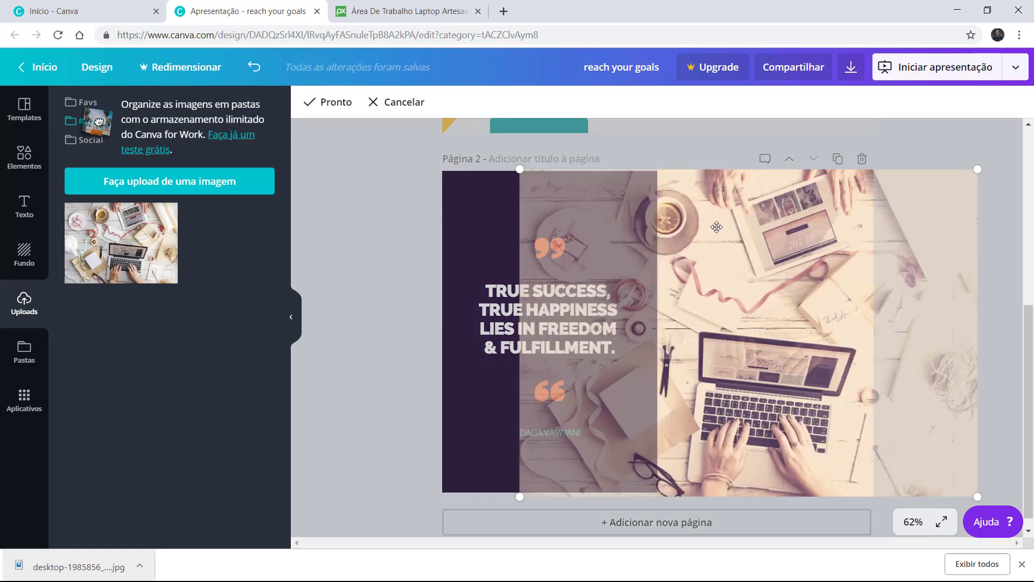
{"action": "left_click", "coordinate": [397, 102]}
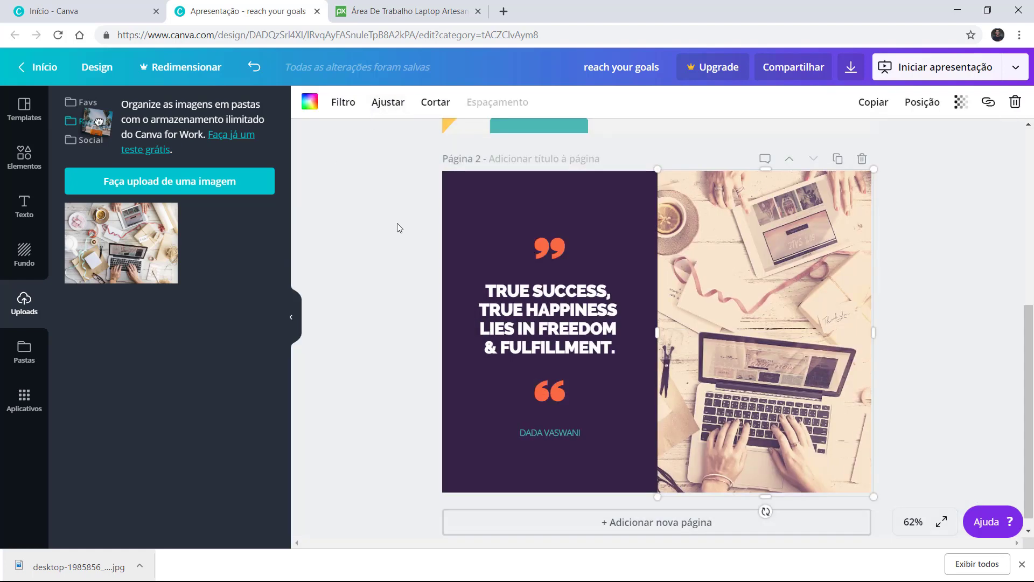
{"action": "left_click", "coordinate": [396, 224]}
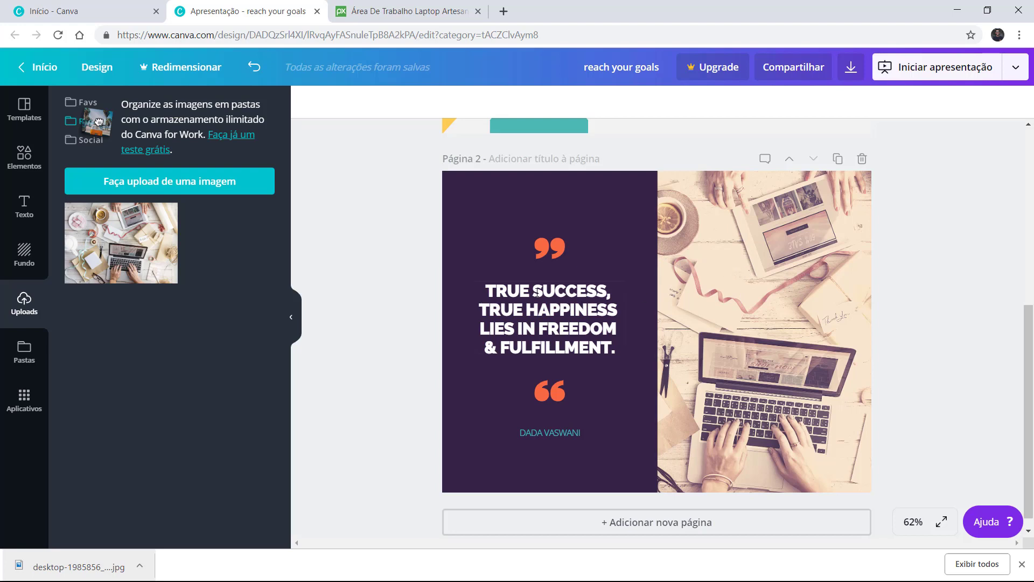
{"action": "left_click", "coordinate": [574, 293]}
{"action": "left_click", "coordinate": [545, 304]}
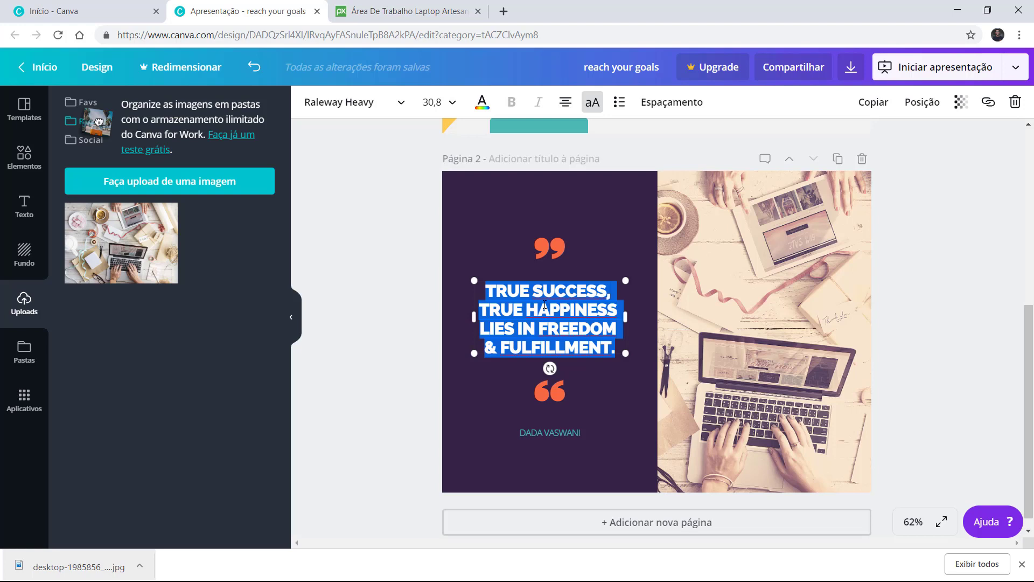
{"action": "left_click", "coordinate": [388, 327]}
{"action": "left_click_drag", "start_coordinate": [117, 131], "coordinate": [114, 132]}
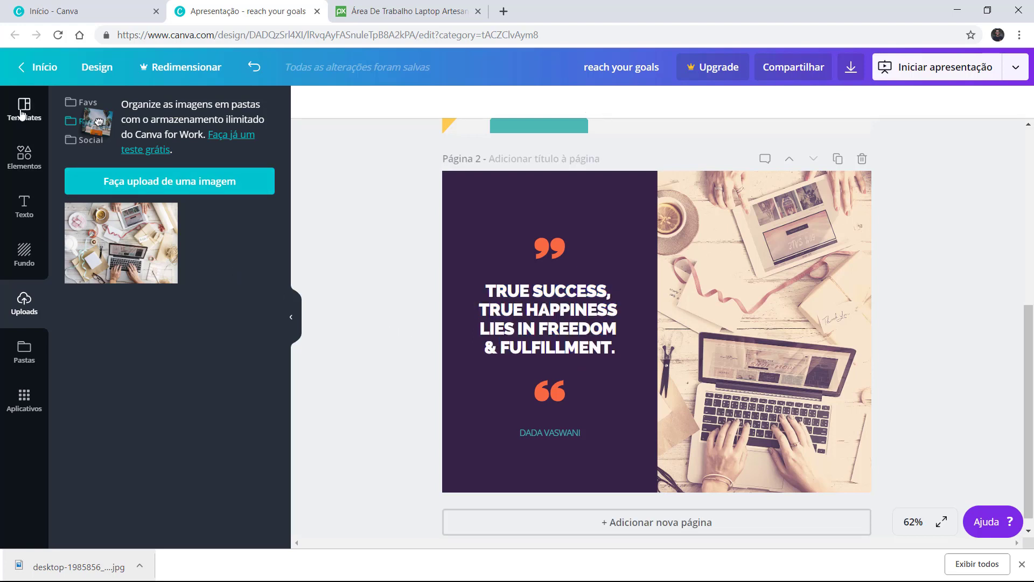
- Search the elements for "design" and fill the photo frame on page 2 with the free photo of people working over printed layouts
{"action": "left_click", "coordinate": [24, 158]}
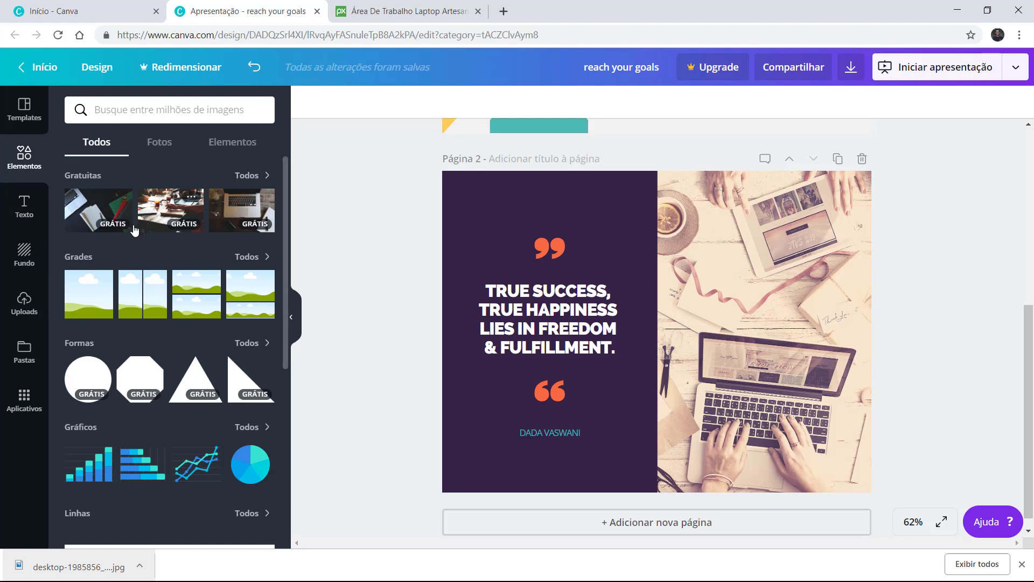
{"action": "left_click", "coordinate": [149, 110]}
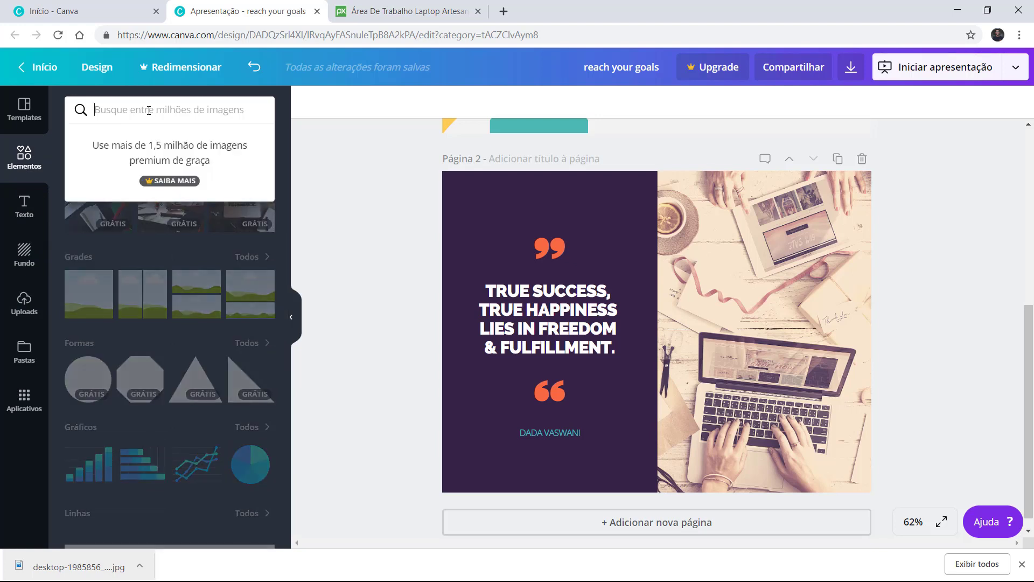
{"action": "type", "text": "de"}
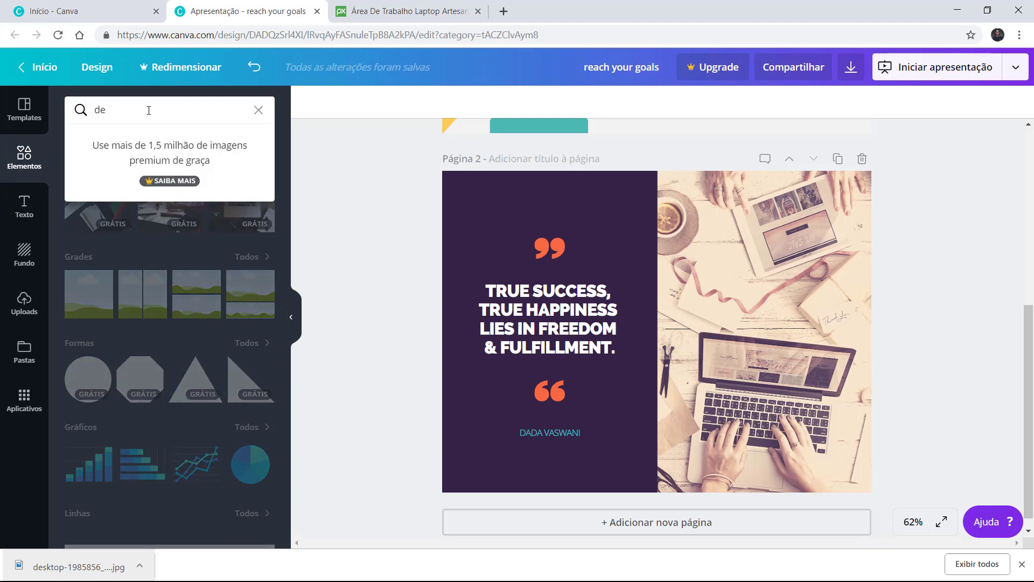
{"action": "type", "text": "sign"}
{"action": "key", "text": "Return"}
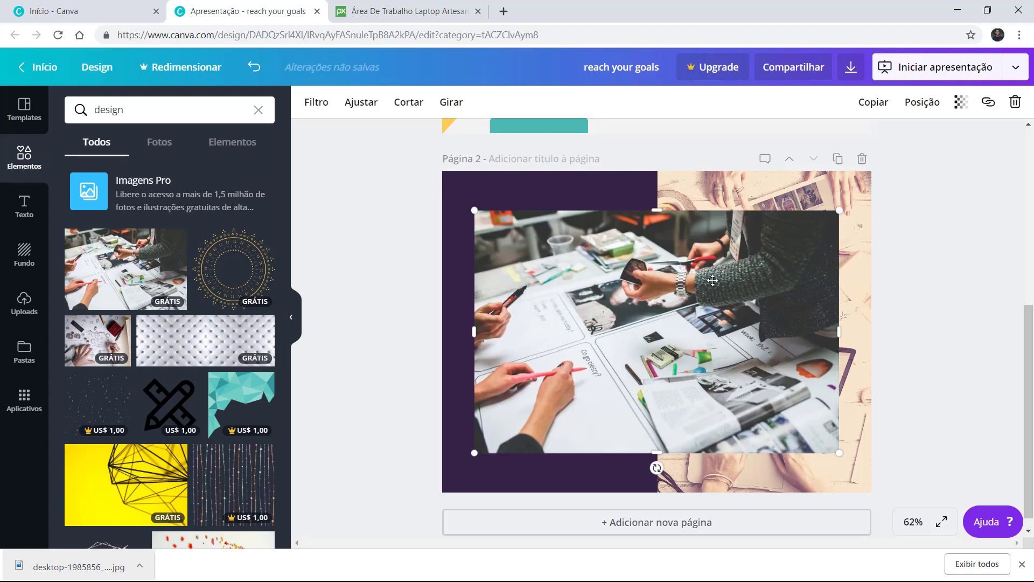
{"action": "left_click_drag", "start_coordinate": [660, 300], "coordinate": [693, 305]}
{"action": "double_click", "coordinate": [774, 297]}
{"action": "left_click", "coordinate": [294, 270]}
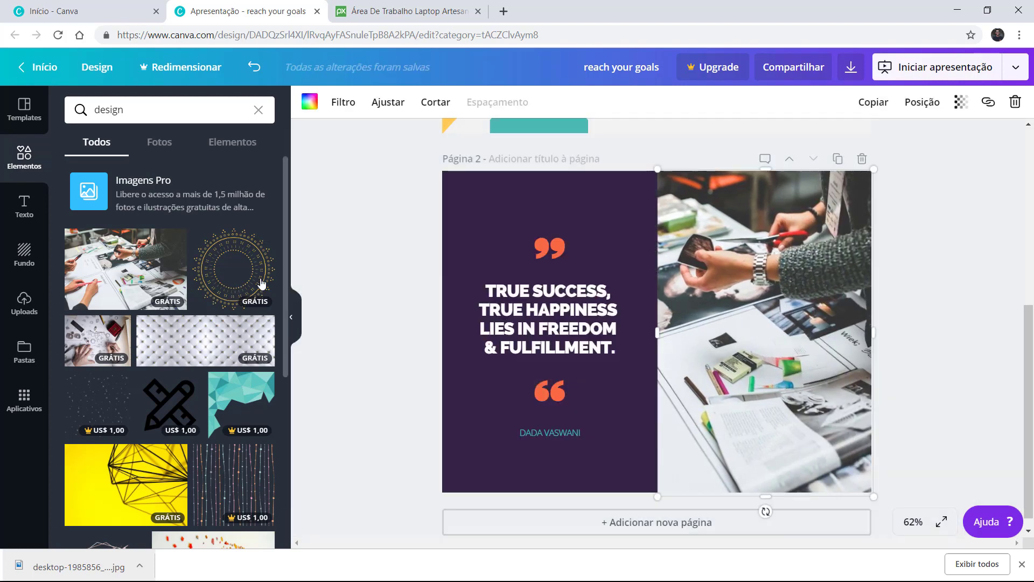
- Browse the "design" search results, narrow them to elements only, and clear the search
{"action": "scroll", "coordinate": [214, 281], "scroll_direction": "down", "scroll_amount": 5}
{"action": "scroll", "coordinate": [178, 208], "scroll_direction": "up", "scroll_amount": 5}
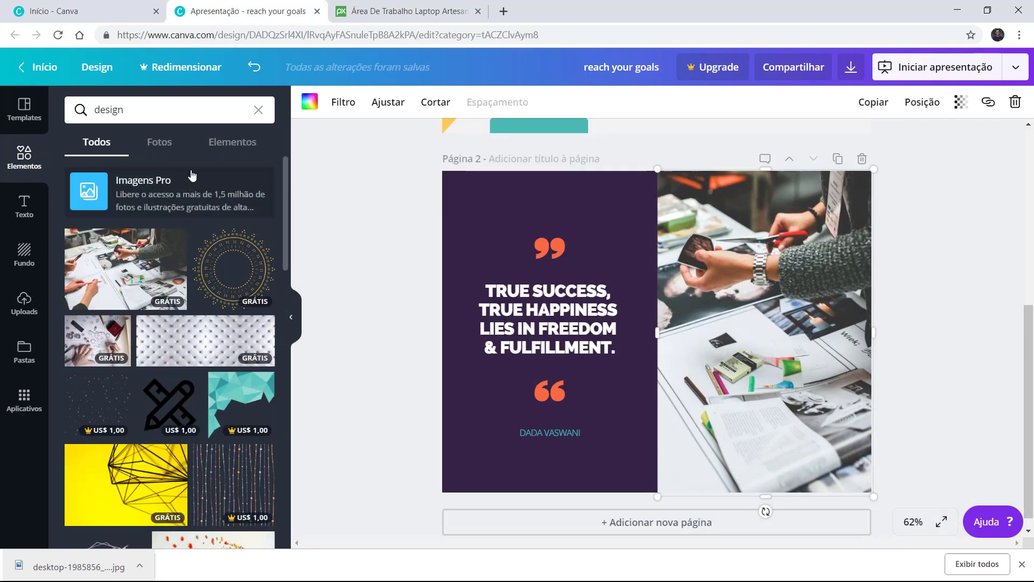
{"action": "left_click", "coordinate": [229, 149]}
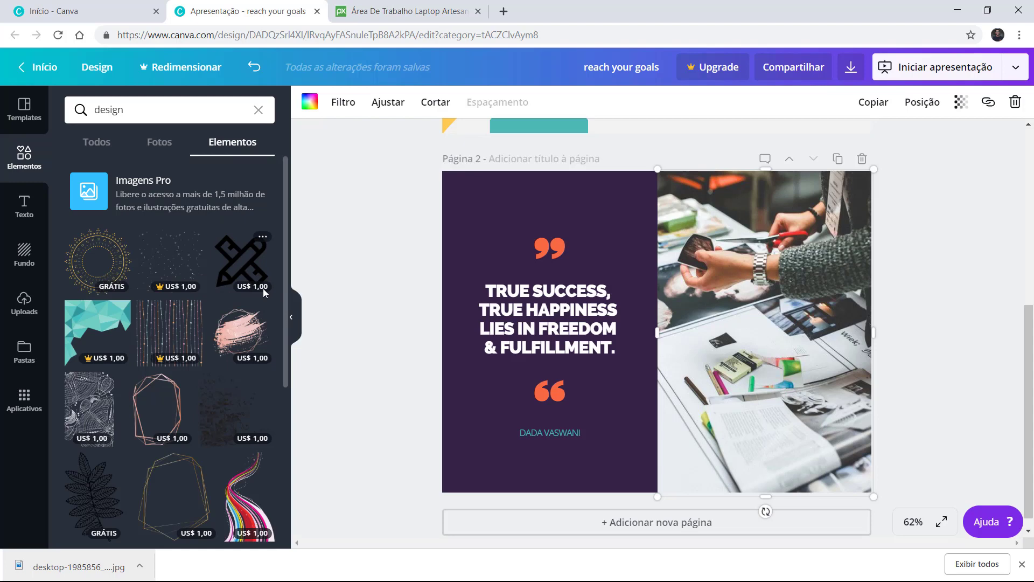
{"action": "scroll", "coordinate": [226, 368], "scroll_direction": "down", "scroll_amount": 3}
{"action": "scroll", "coordinate": [225, 368], "scroll_direction": "down", "scroll_amount": 3}
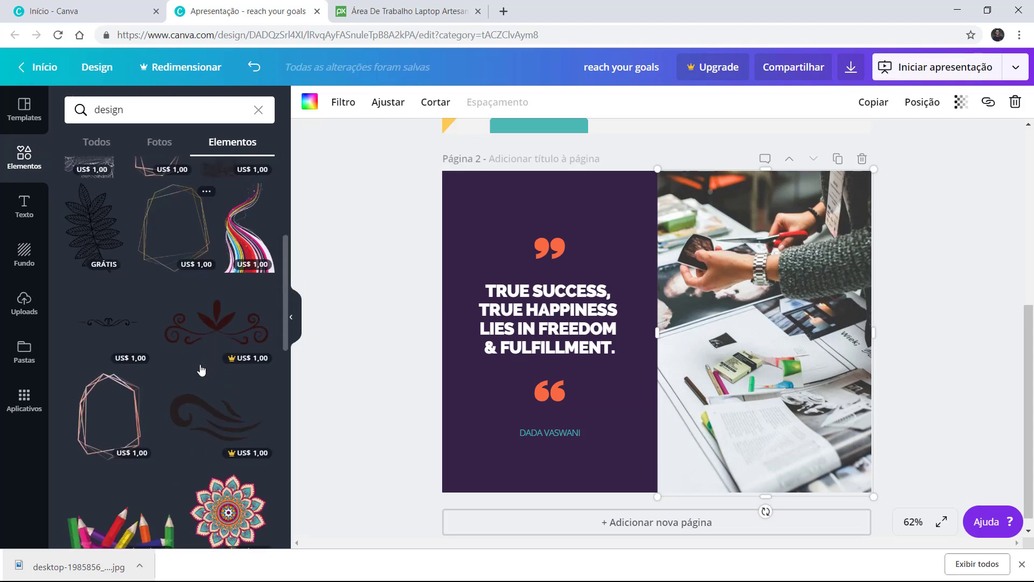
{"action": "left_click", "coordinate": [69, 114]}
{"action": "key", "text": "BackSpace"}
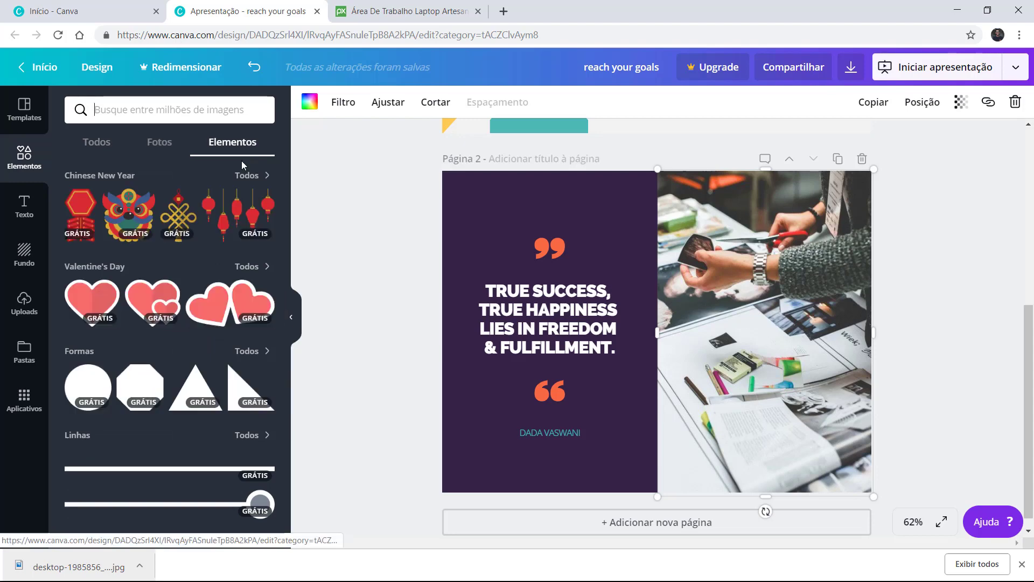
- Add a horizontal bar chart over the quote on page 2 and colour its bars orange
{"action": "scroll", "coordinate": [156, 332], "scroll_direction": "down", "scroll_amount": 5}
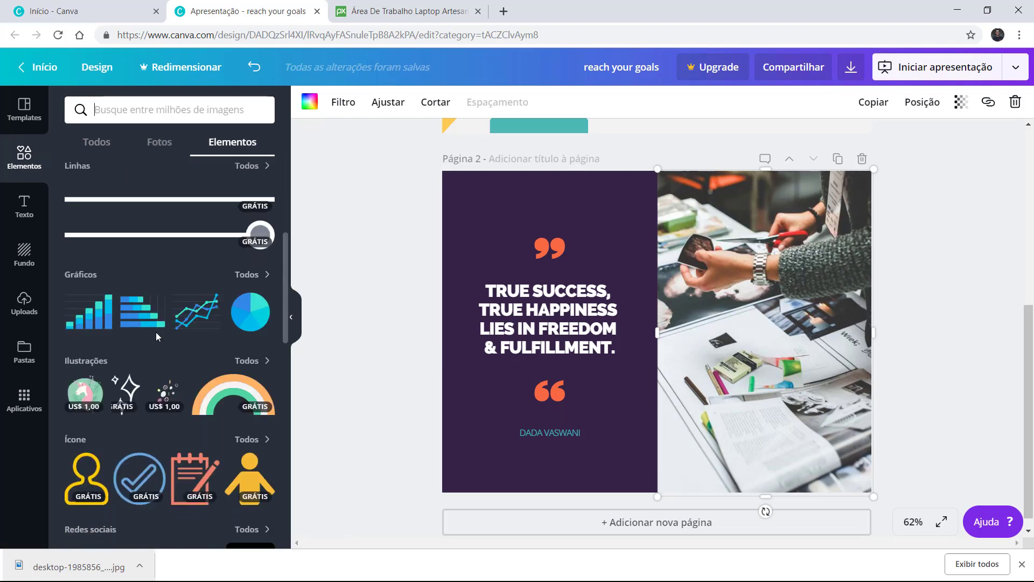
{"action": "left_click_drag", "start_coordinate": [142, 319], "coordinate": [493, 215]}
{"action": "left_click", "coordinate": [353, 104]}
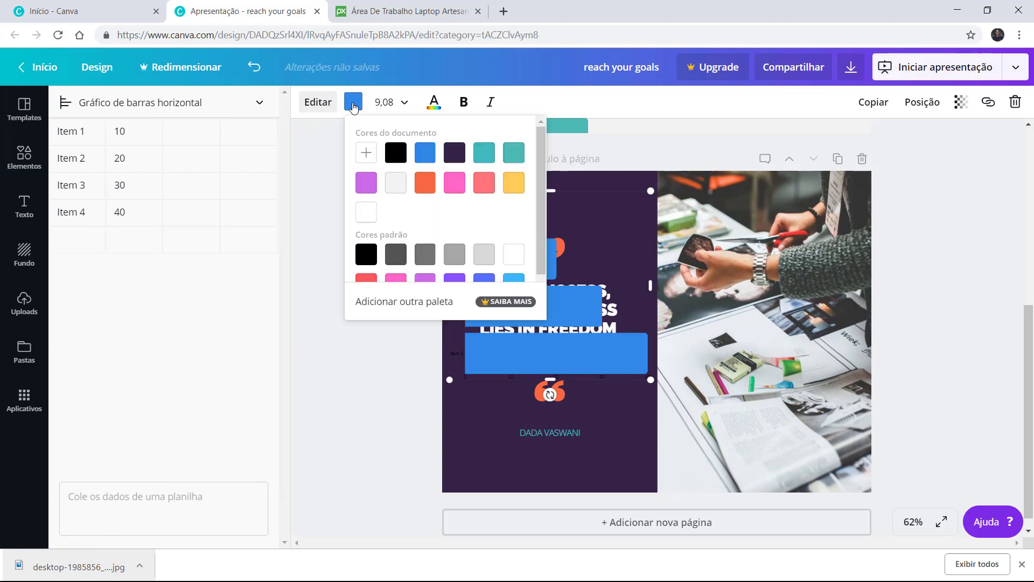
{"action": "left_click", "coordinate": [431, 190]}
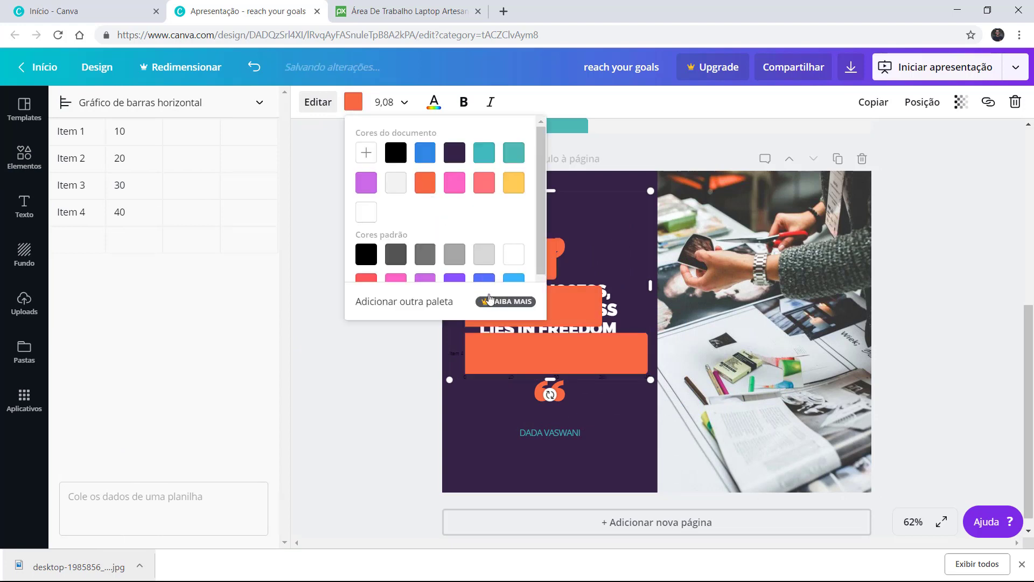
- Shrink the bar chart to about a third of its size and place it in the upper-left corner of page 2
{"action": "left_click_drag", "start_coordinate": [530, 353], "coordinate": [537, 442]}
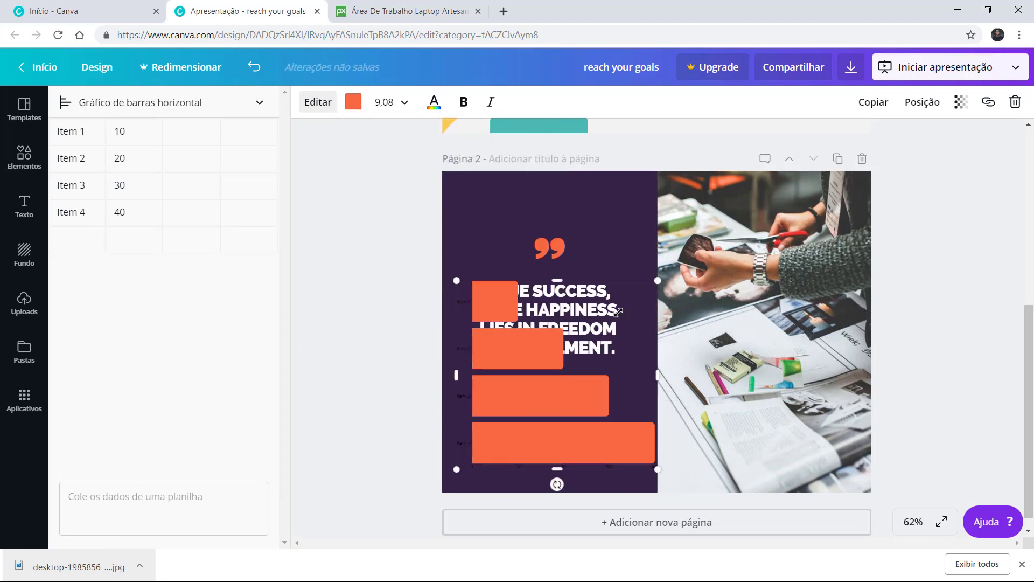
{"action": "left_click_drag", "start_coordinate": [619, 311], "coordinate": [518, 407]}
{"action": "left_click_drag", "start_coordinate": [491, 445], "coordinate": [489, 217]}
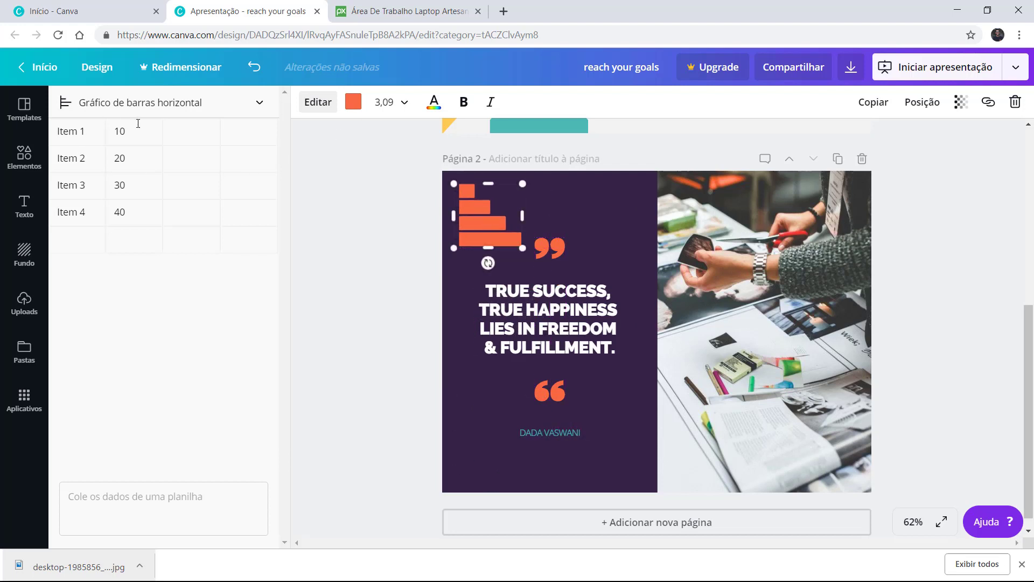
- Set the bar chart's Item 1 to 20 and Item 2 to 15
{"action": "left_click", "coordinate": [126, 135]}
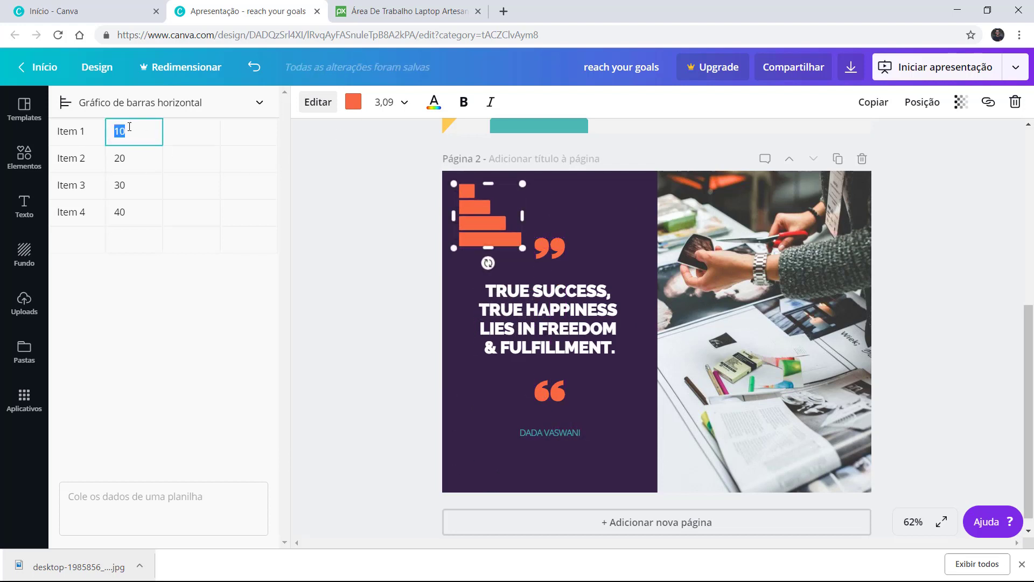
{"action": "type", "text": "20"}
{"action": "key", "text": "Return"}
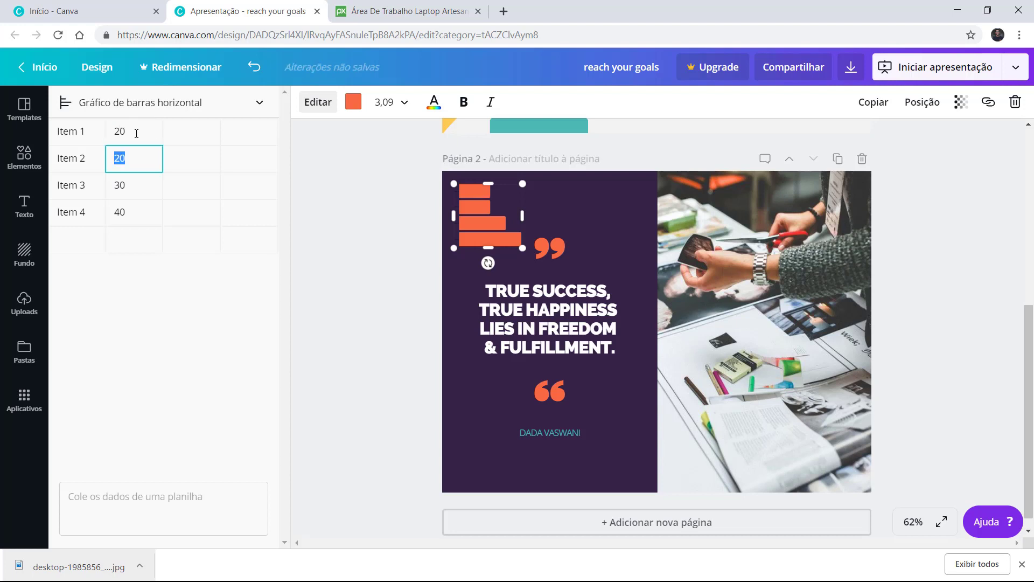
{"action": "key", "text": "Return"}
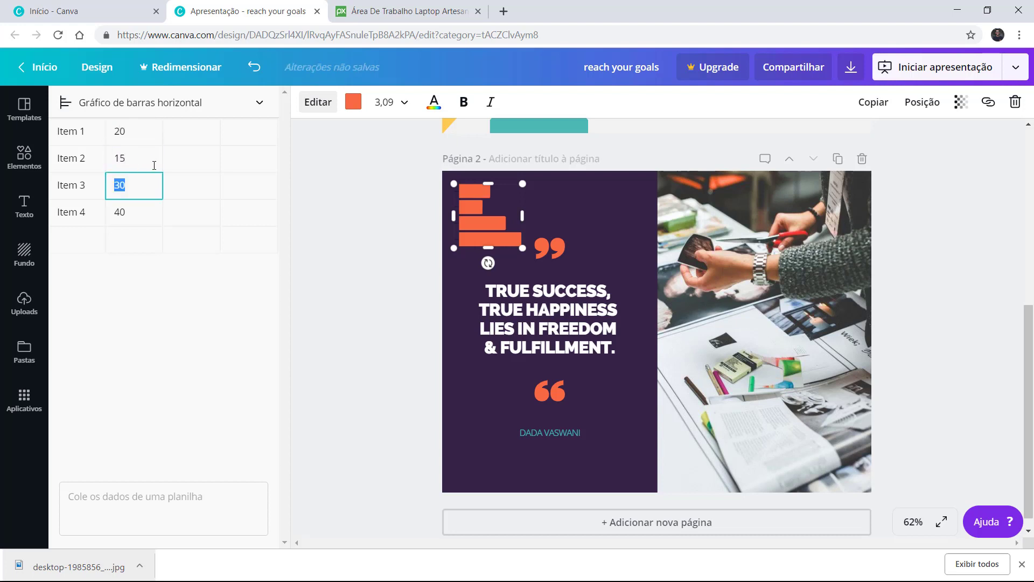
{"action": "left_click", "coordinate": [364, 237]}
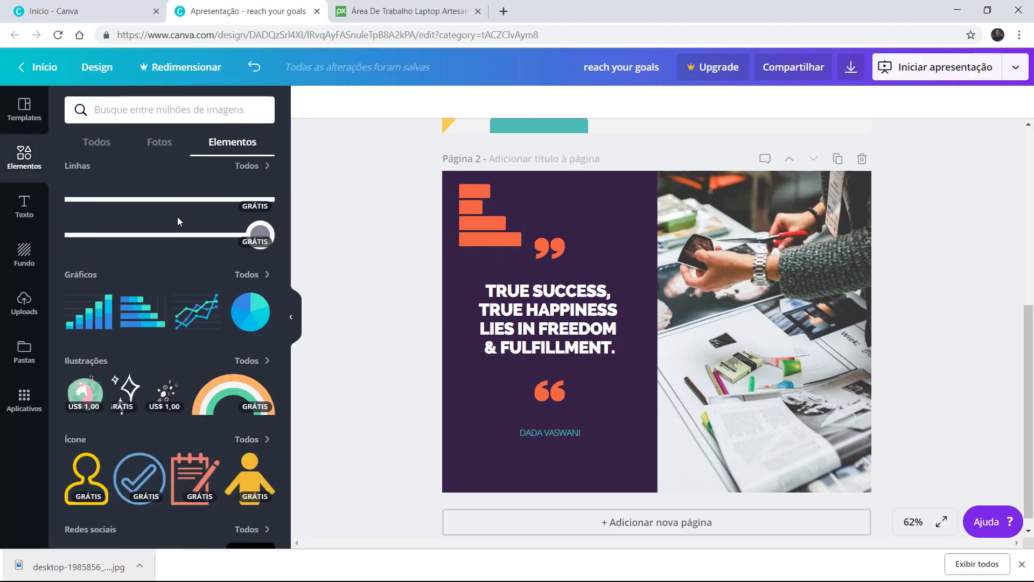
- Add a pie chart to page 2 and set its Item 1 value to 30
{"action": "scroll", "coordinate": [118, 312], "scroll_direction": "down", "scroll_amount": 3}
{"action": "scroll", "coordinate": [251, 226], "scroll_direction": "up", "scroll_amount": 3}
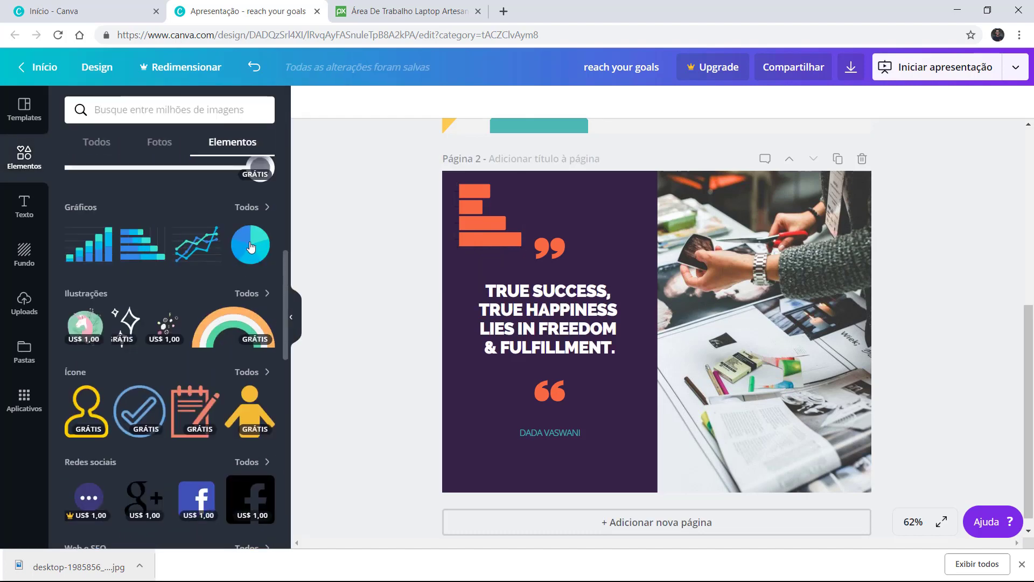
{"action": "left_click", "coordinate": [251, 246]}
{"action": "left_click", "coordinate": [217, 134]}
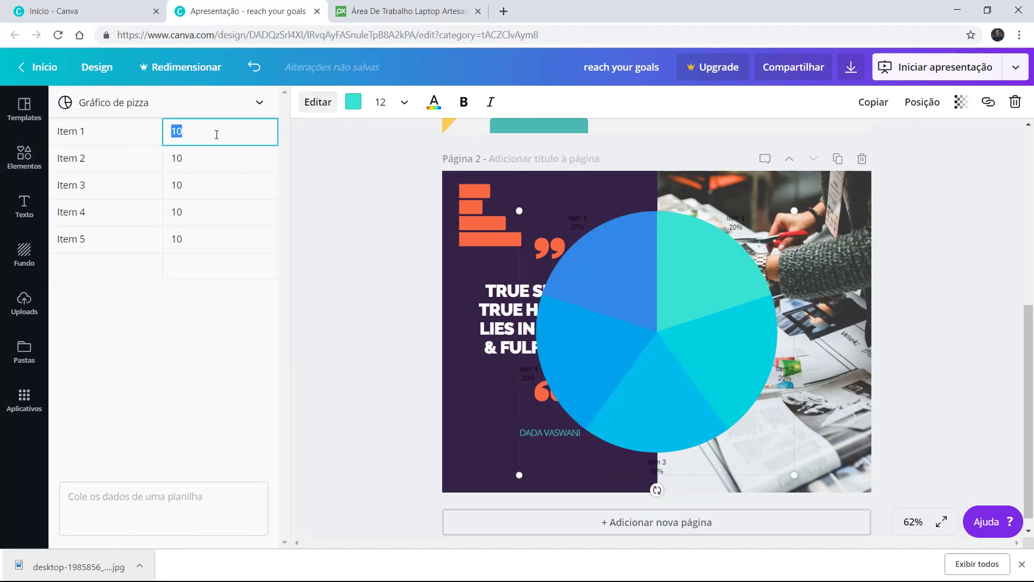
{"action": "type", "text": "30"}
{"action": "key", "text": "Tab"}
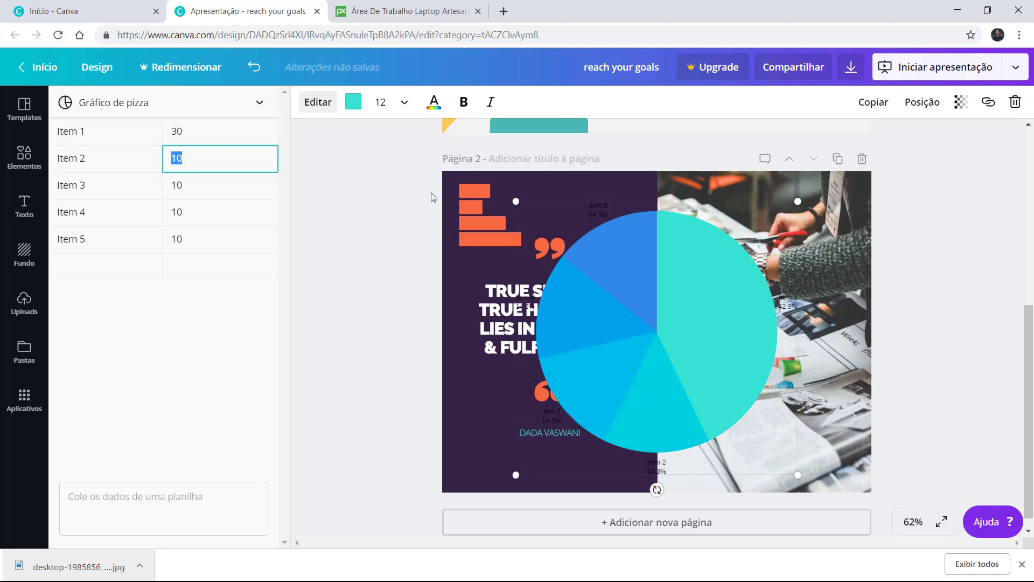
- Recolour the pie chart with orange as its base colour and shift it slightly left on page 2
{"action": "left_click", "coordinate": [714, 293]}
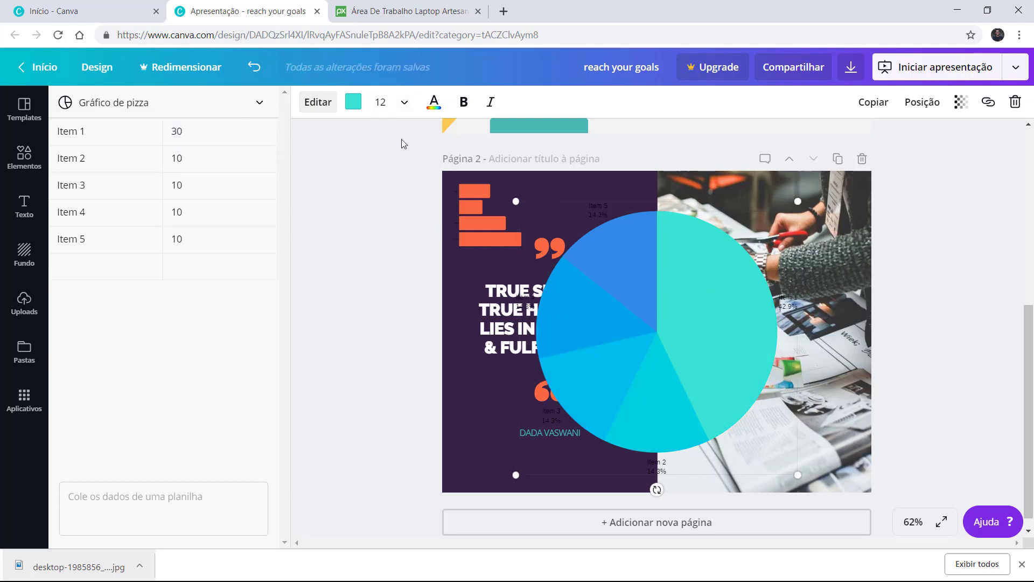
{"action": "left_click", "coordinate": [361, 100]}
{"action": "left_click", "coordinate": [425, 182]}
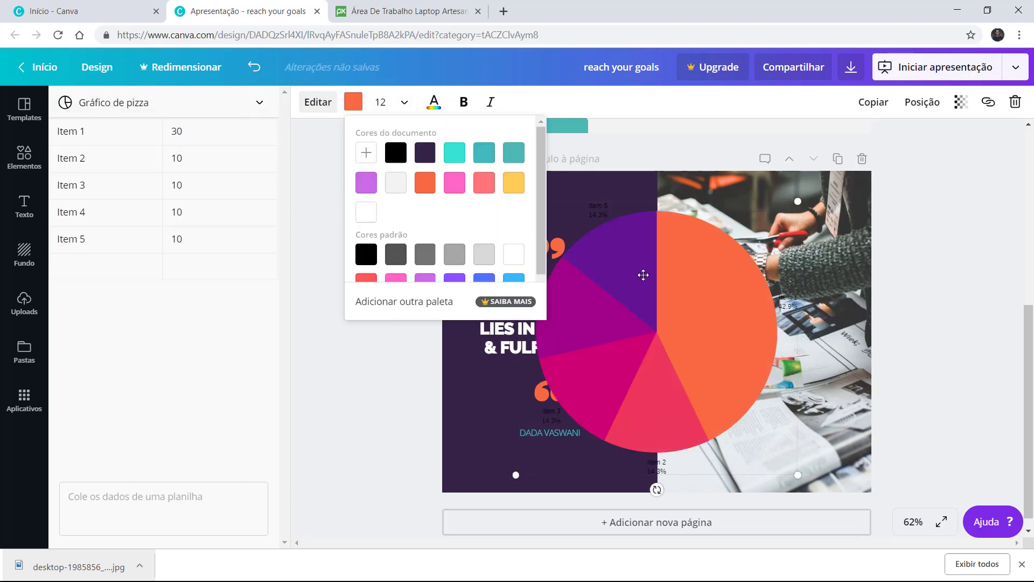
{"action": "left_click", "coordinate": [667, 257]}
{"action": "left_click_drag", "start_coordinate": [660, 306], "coordinate": [628, 301]}
- Browse the ready-made text combinations available for the presentation
{"action": "left_click", "coordinate": [24, 157]}
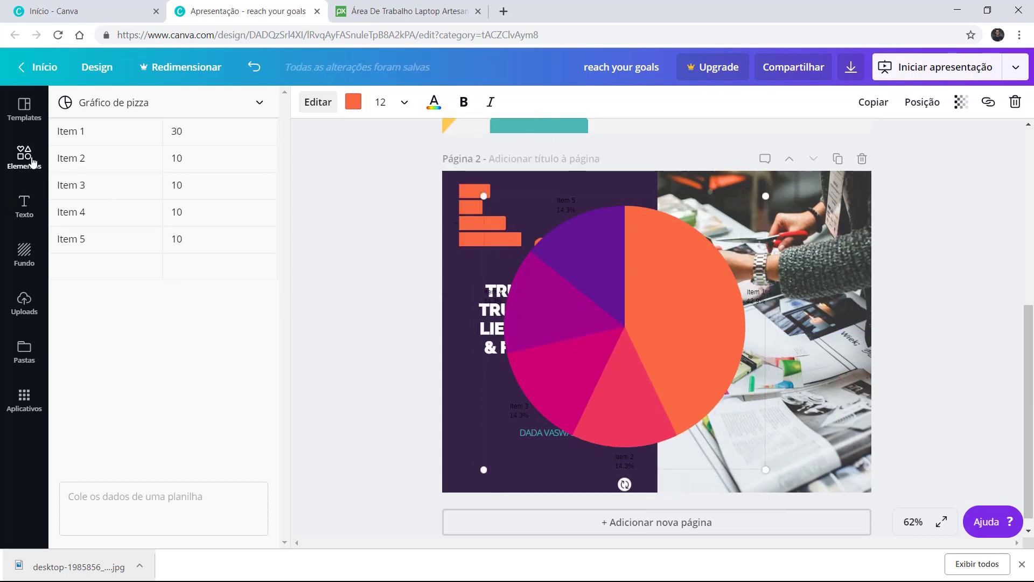
{"action": "left_click", "coordinate": [24, 206]}
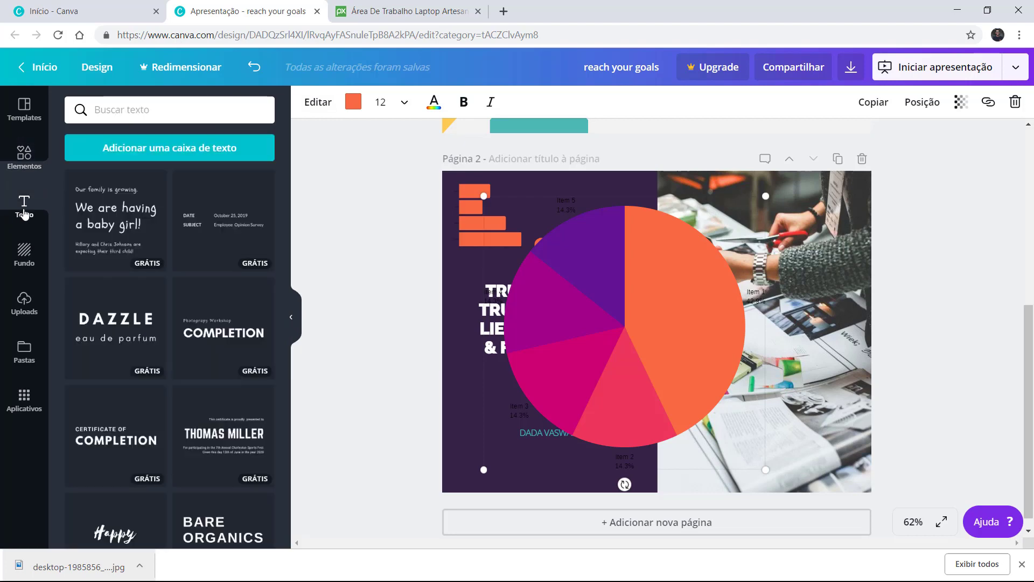
{"action": "scroll", "coordinate": [180, 240], "scroll_direction": "down", "scroll_amount": 7}
{"action": "scroll", "coordinate": [150, 313], "scroll_direction": "down", "scroll_amount": 8}
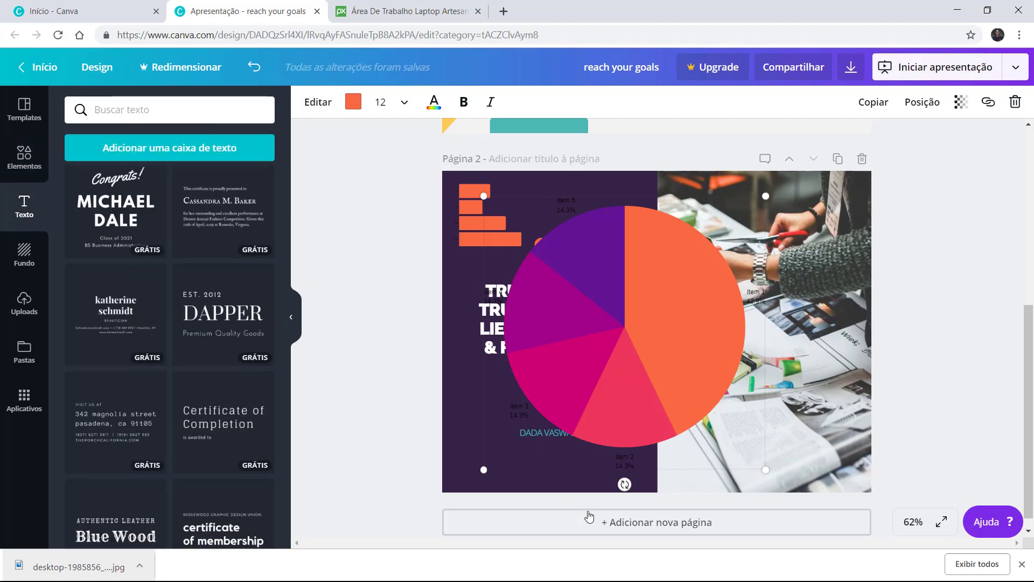
- Add page 3 to the presentation and place the ready-made "Congrats!" text combination on it
{"action": "left_click", "coordinate": [591, 533]}
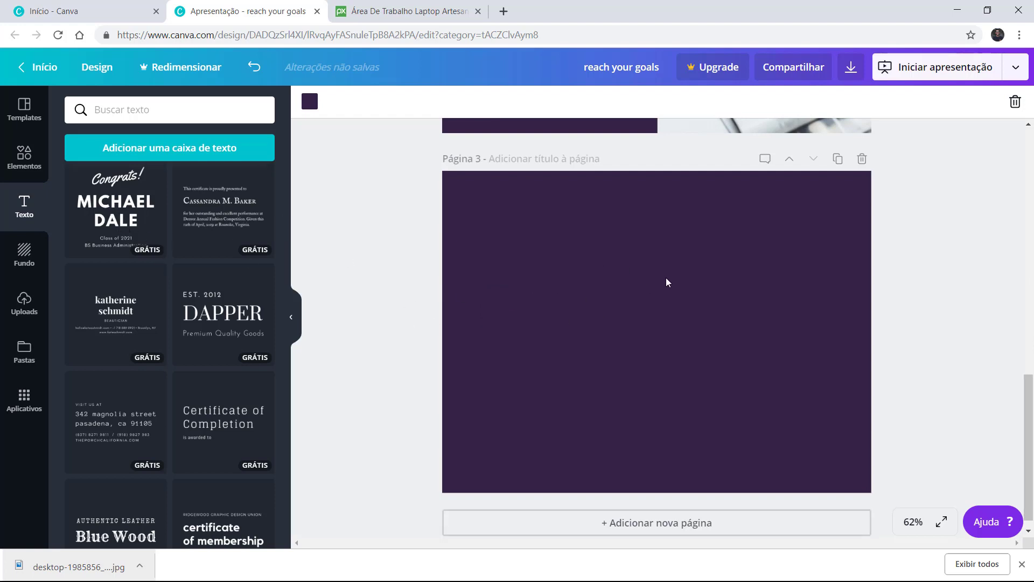
{"action": "mouse_move", "coordinate": [666, 282]}
{"action": "left_mouse_down"}
{"action": "mouse_move", "coordinate": [583, 296]}
{"action": "mouse_move", "coordinate": [672, 291]}
{"action": "left_mouse_up"}
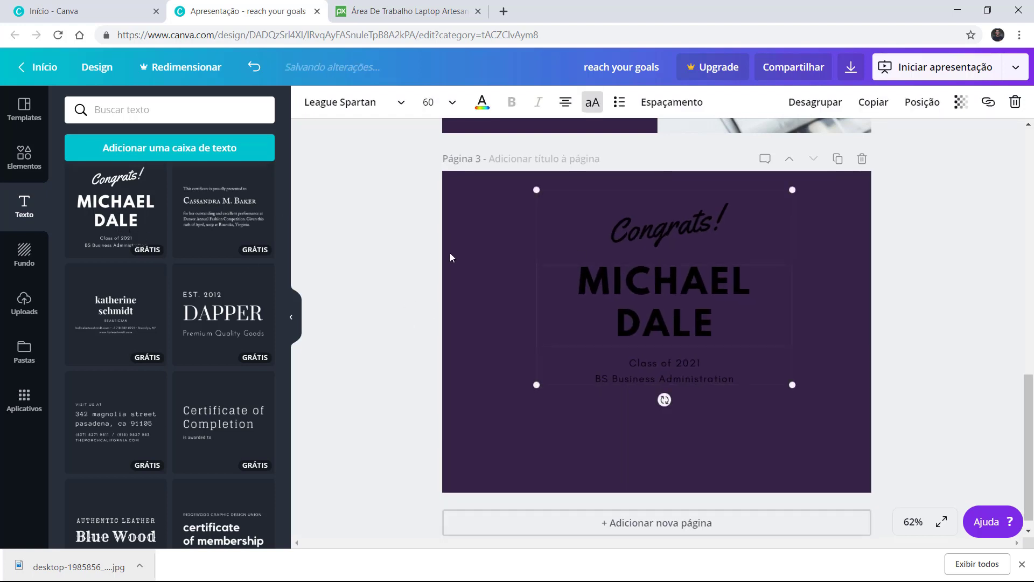
{"action": "left_click", "coordinate": [332, 102]}
{"action": "left_click", "coordinate": [333, 102]}
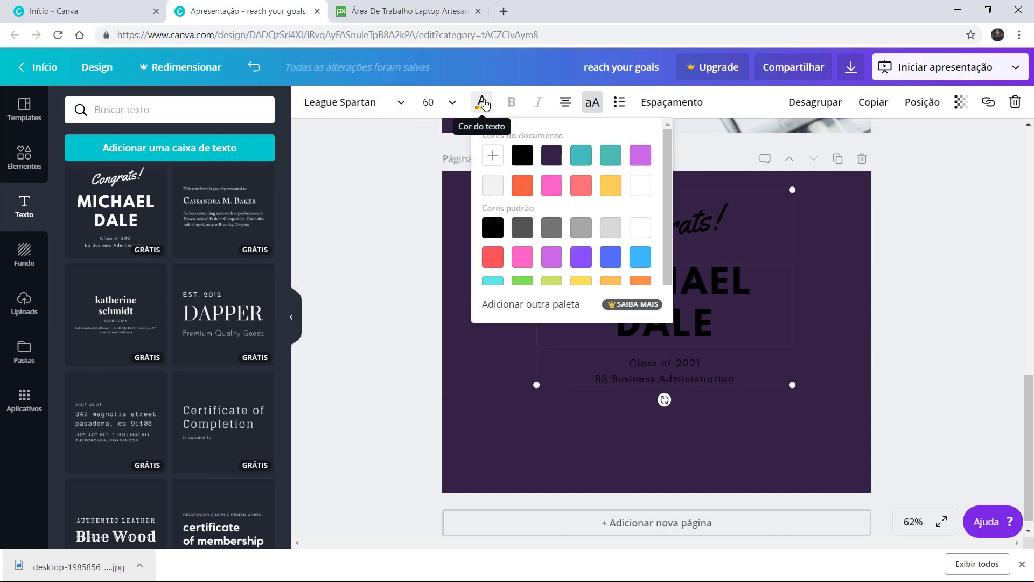
- Recolour the large name text and the "Congrats!" line on page 3 white
{"action": "left_click", "coordinate": [482, 102]}
{"action": "left_click", "coordinate": [640, 186]}
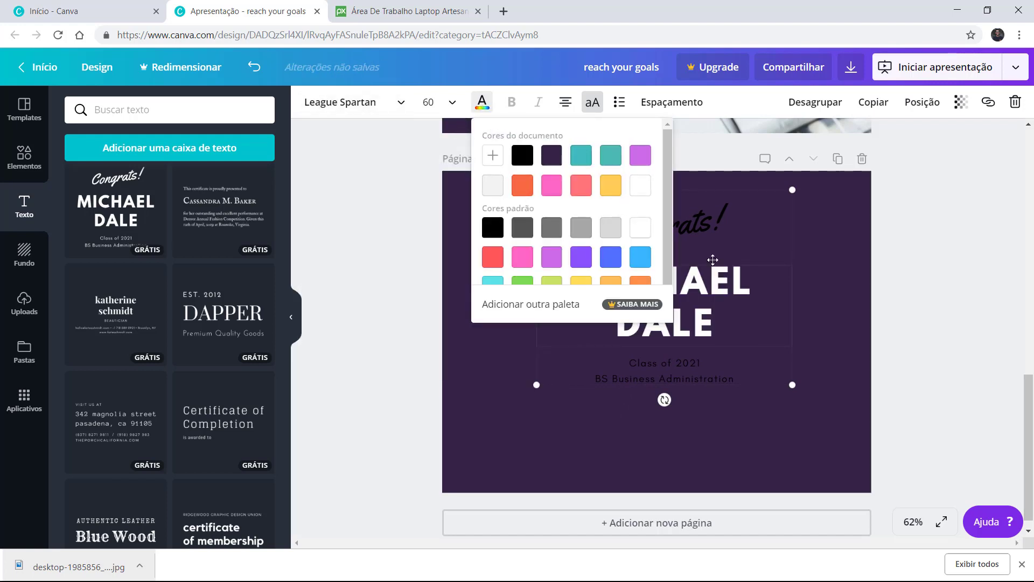
{"action": "left_click", "coordinate": [719, 223]}
{"action": "left_click", "coordinate": [720, 221]}
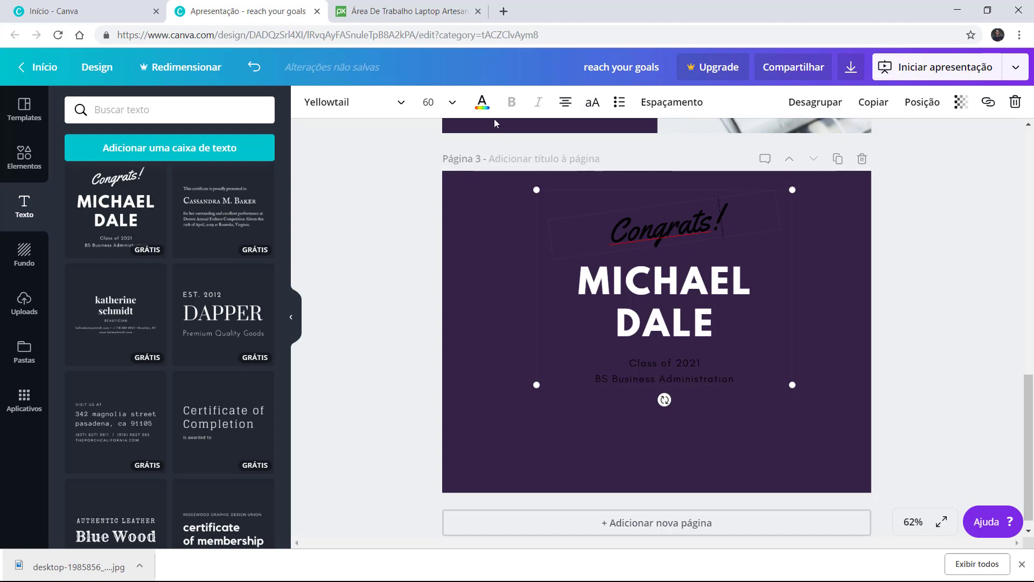
{"action": "left_click", "coordinate": [465, 251]}
{"action": "left_click", "coordinate": [614, 207]}
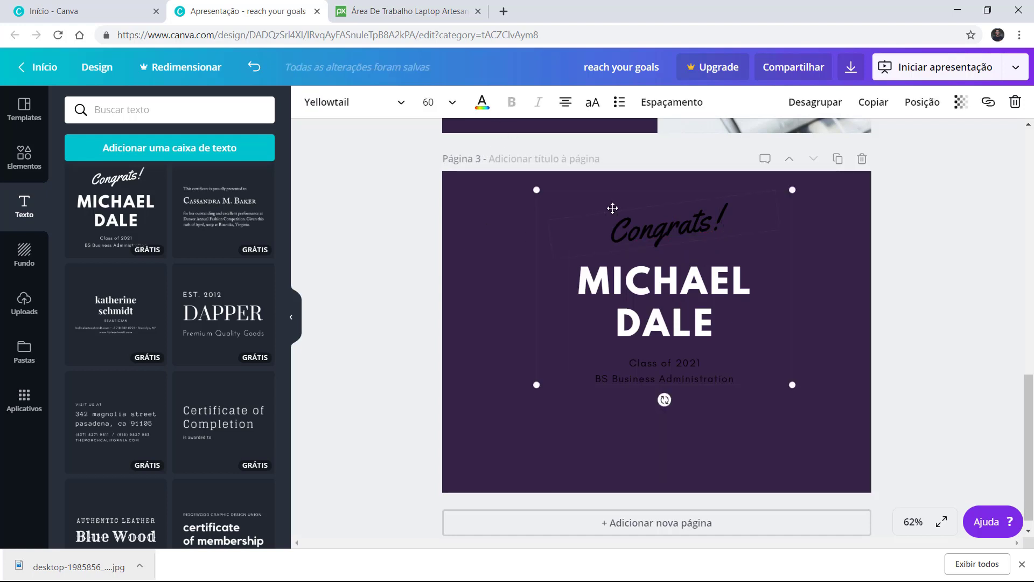
{"action": "left_click", "coordinate": [485, 103]}
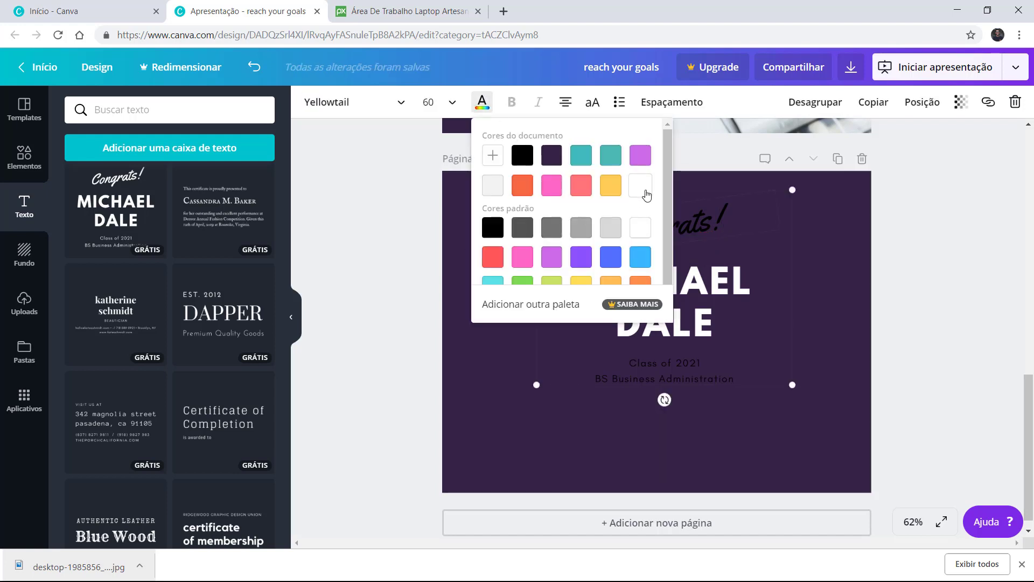
{"action": "left_click", "coordinate": [648, 191]}
{"action": "left_click", "coordinate": [858, 286]}
- Change the font of the large name text on page 3 to Raleway Heavy
{"action": "double_click", "coordinate": [681, 285]}
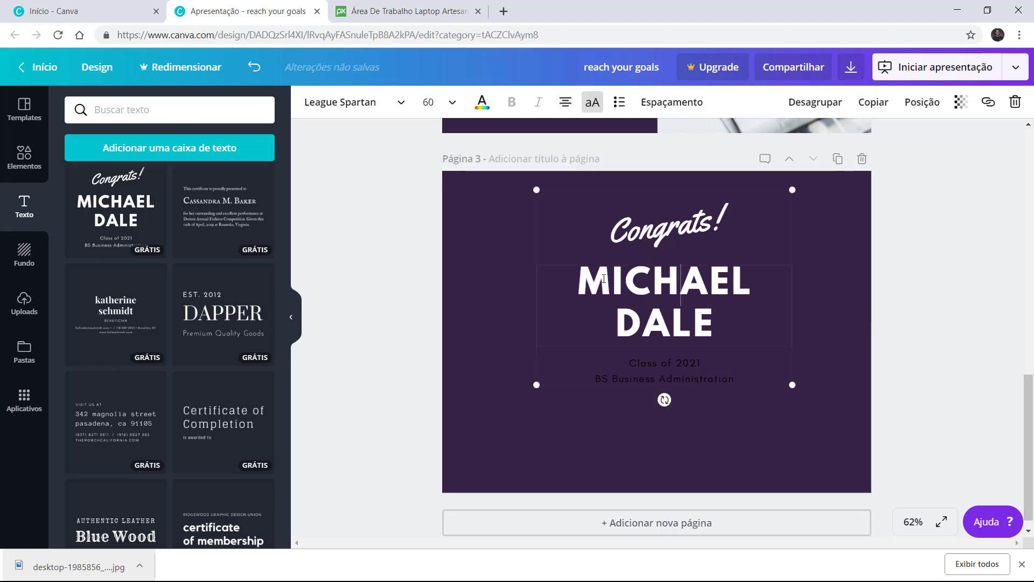
{"action": "triple_click", "coordinate": [687, 287]}
{"action": "left_click", "coordinate": [378, 104]}
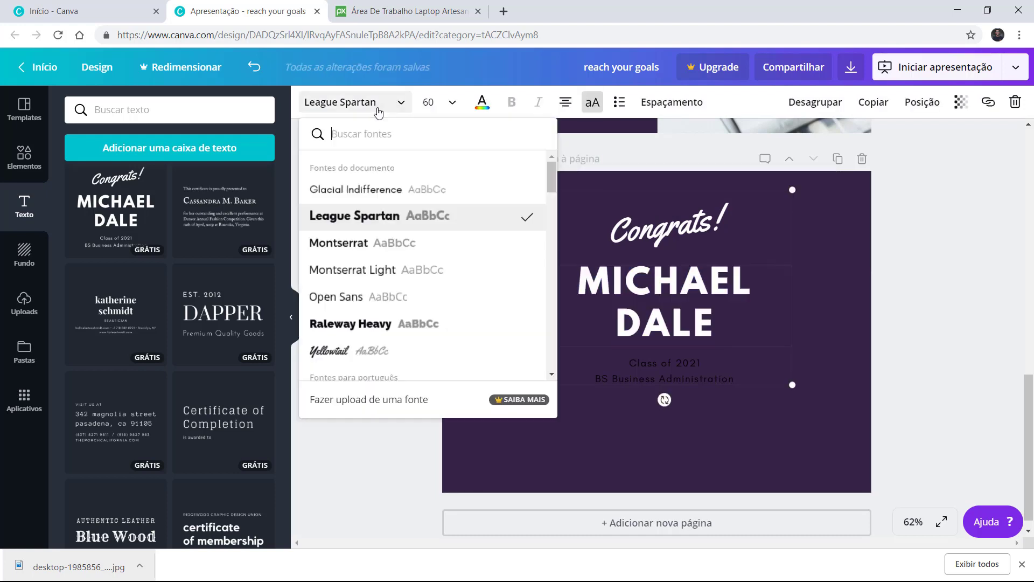
{"action": "left_click", "coordinate": [356, 325]}
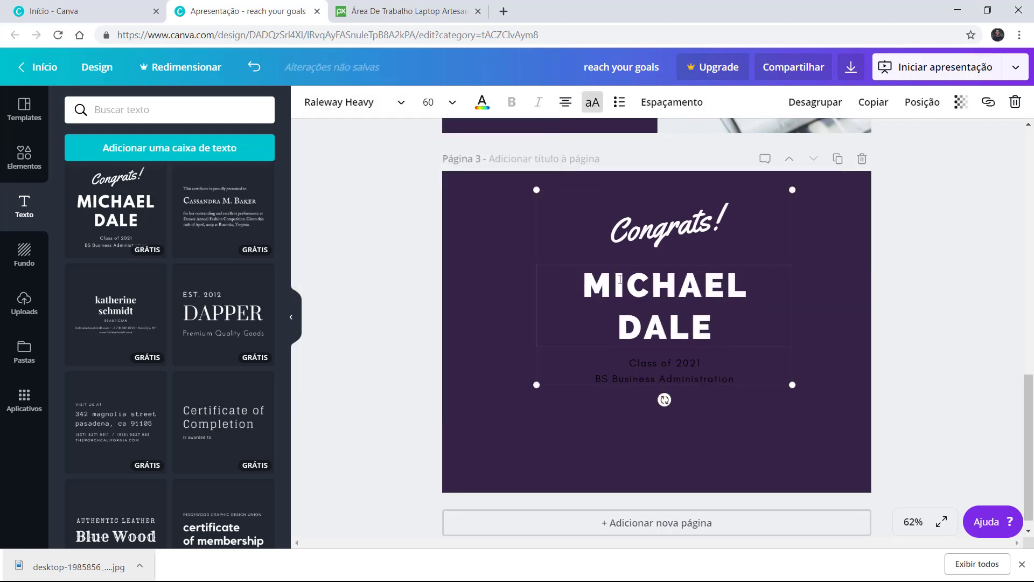
{"action": "left_click", "coordinate": [378, 103]}
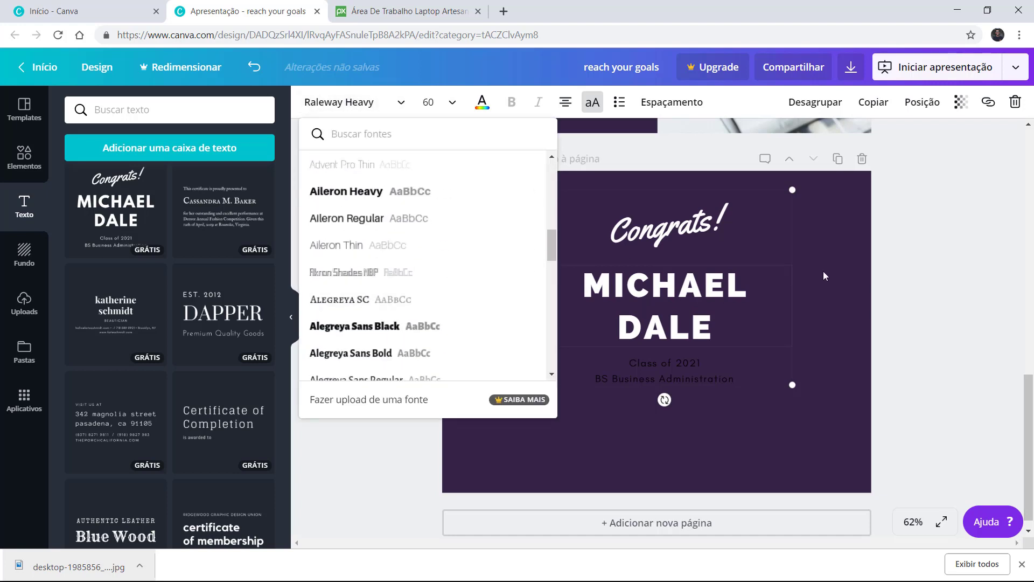
{"action": "left_click", "coordinate": [823, 276]}
- Try the red-orange gradient, the beige texture and the wooden planks as the background of page 3
{"action": "left_click", "coordinate": [39, 272]}
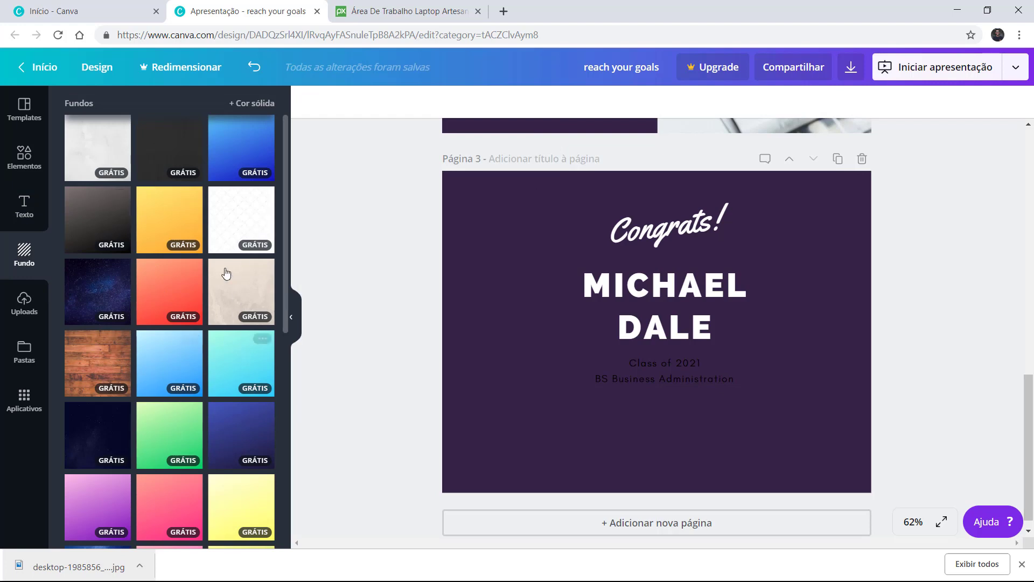
{"action": "left_click", "coordinate": [184, 275]}
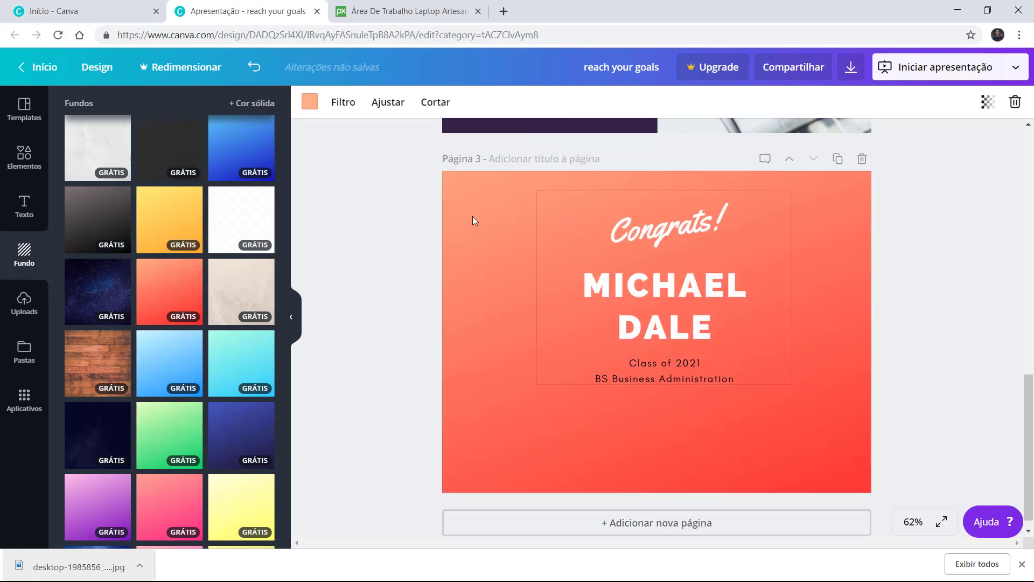
{"action": "left_click", "coordinate": [231, 291]}
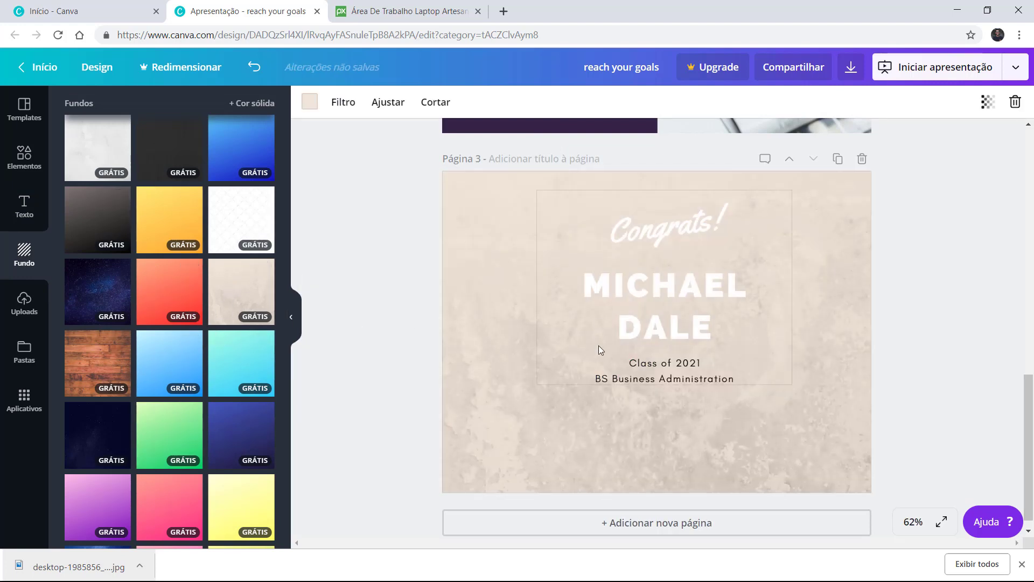
{"action": "left_click", "coordinate": [99, 369]}
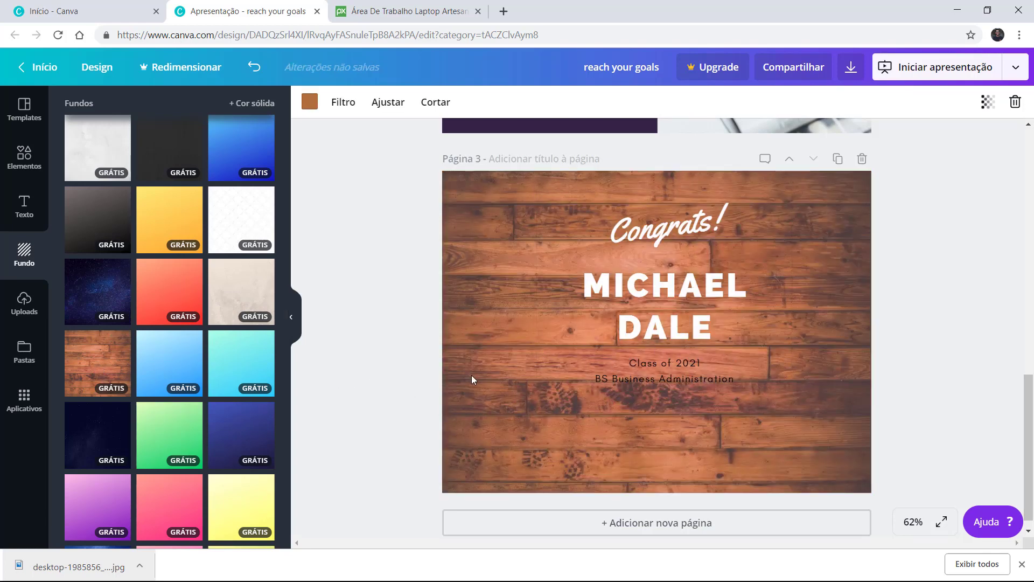
- Replace the wooden background of page 3 with solid bright turquoise from the document colours
{"action": "scroll", "coordinate": [538, 339], "scroll_direction": "up", "scroll_amount": 10}
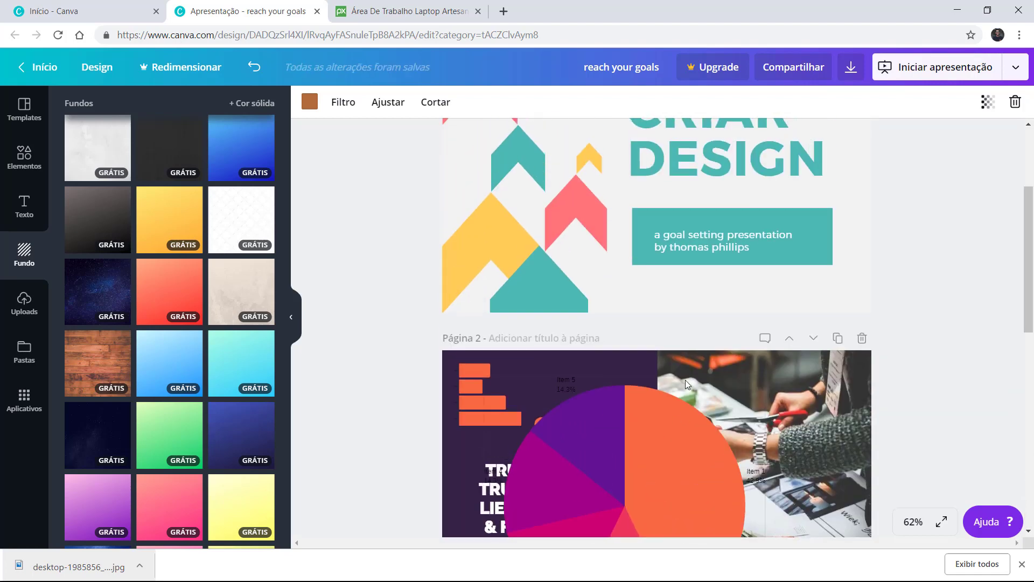
{"action": "scroll", "coordinate": [614, 323], "scroll_direction": "down", "scroll_amount": 10}
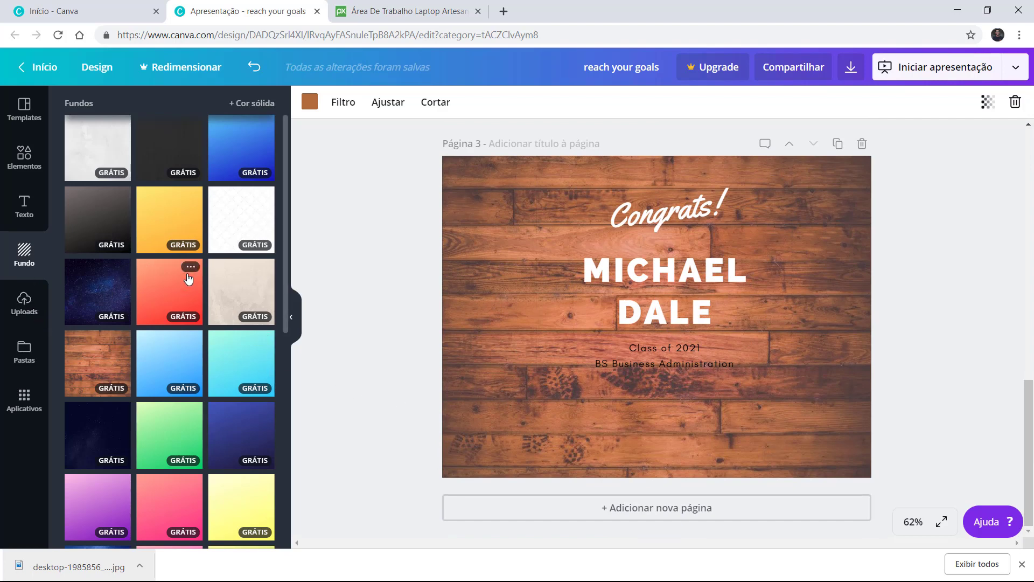
{"action": "left_click", "coordinate": [245, 105]}
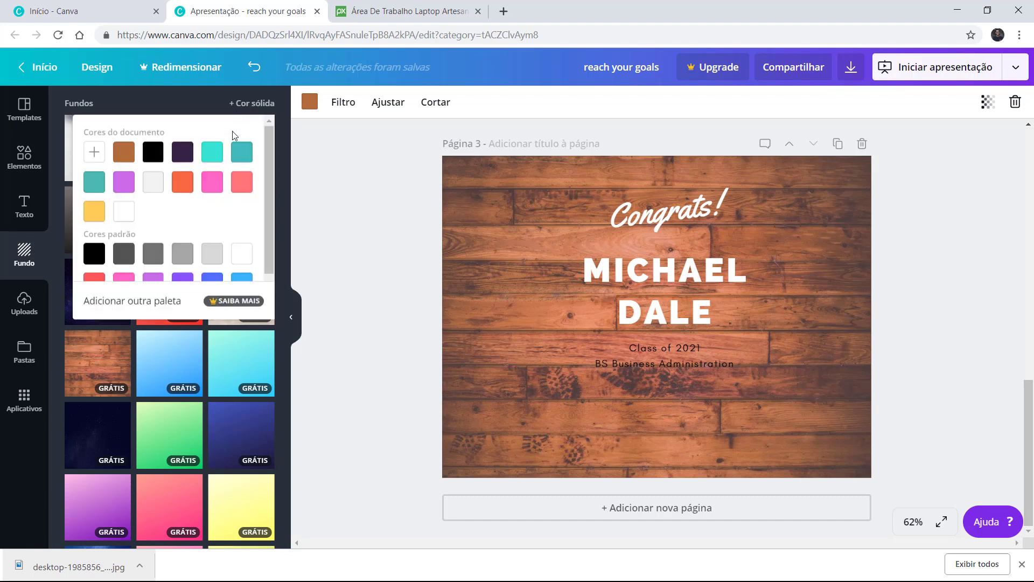
{"action": "scroll", "coordinate": [162, 226], "scroll_direction": "down", "scroll_amount": 2}
{"action": "scroll", "coordinate": [180, 251], "scroll_direction": "up", "scroll_amount": 2}
{"action": "left_click", "coordinate": [207, 155]}
{"action": "left_click", "coordinate": [370, 250]}
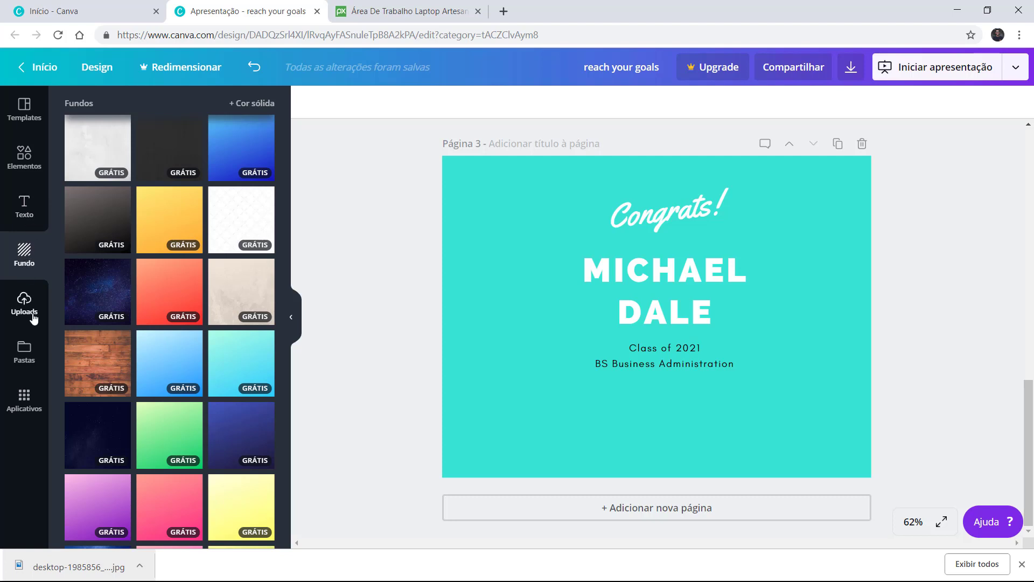
- Add the recently used work-table photo to page 3 and enlarge it to cover the whole page
{"action": "left_click", "coordinate": [25, 162]}
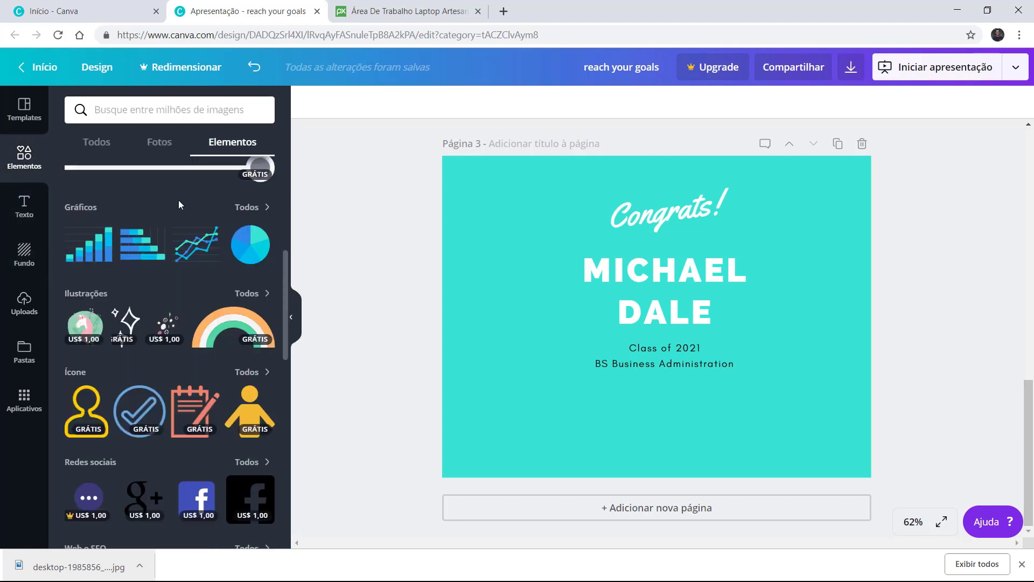
{"action": "scroll", "coordinate": [178, 199], "scroll_direction": "up", "scroll_amount": 5}
{"action": "left_click", "coordinate": [158, 142]}
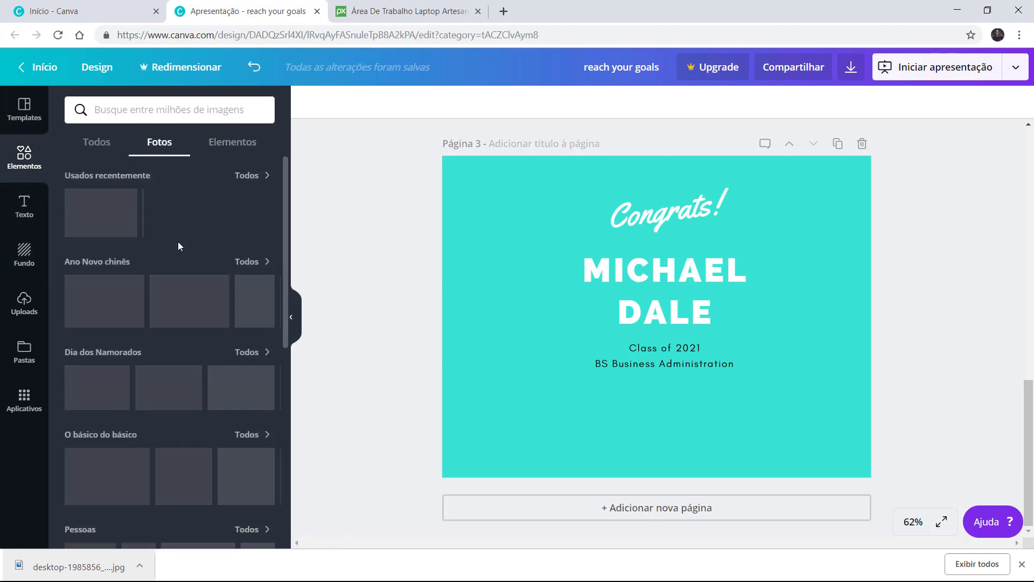
{"action": "left_click", "coordinate": [89, 219]}
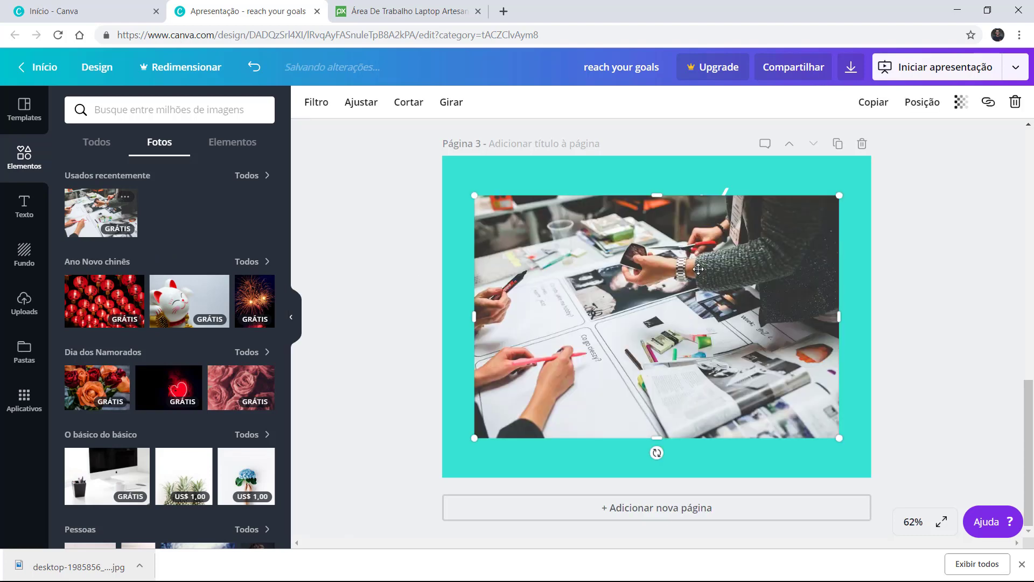
{"action": "left_click_drag", "start_coordinate": [470, 193], "coordinate": [401, 147]}
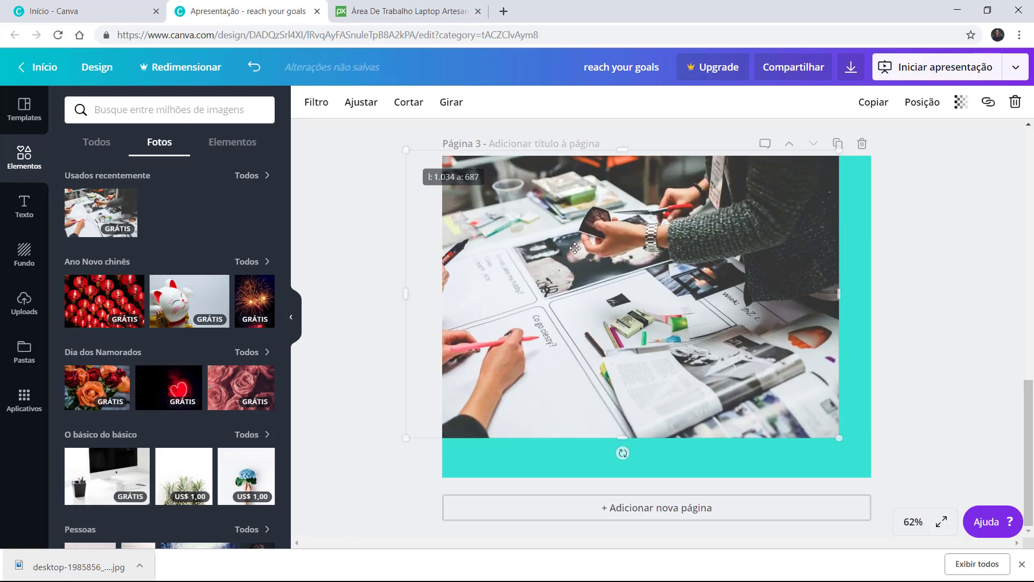
{"action": "left_click_drag", "start_coordinate": [839, 439], "coordinate": [894, 512]}
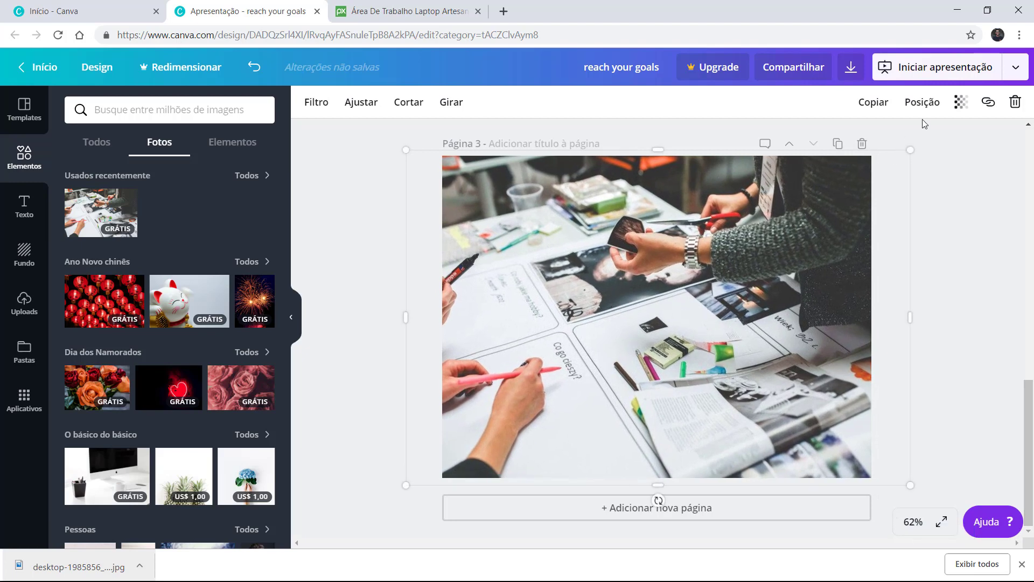
- Set the photo's transparency to 55, then move it down and delete the text group beneath it
{"action": "left_click", "coordinate": [962, 102]}
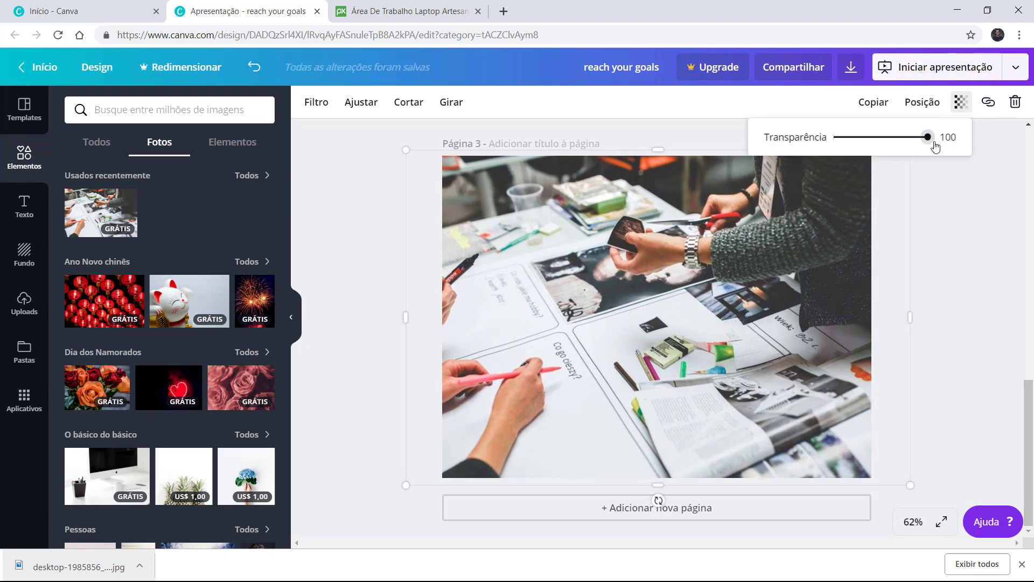
{"action": "left_click_drag", "start_coordinate": [928, 138], "coordinate": [888, 155]}
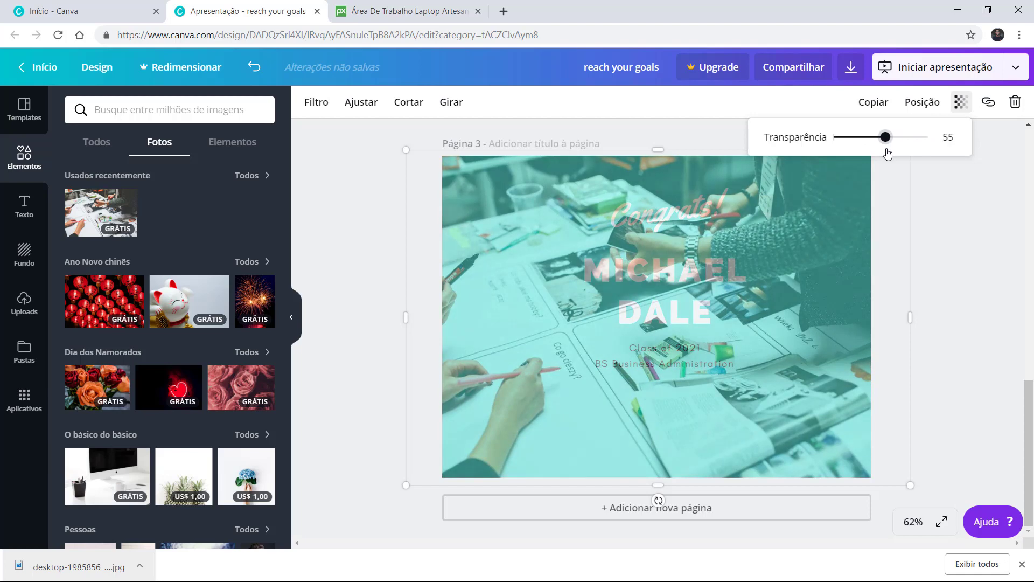
{"action": "left_click_drag", "start_coordinate": [822, 211], "coordinate": [879, 426]}
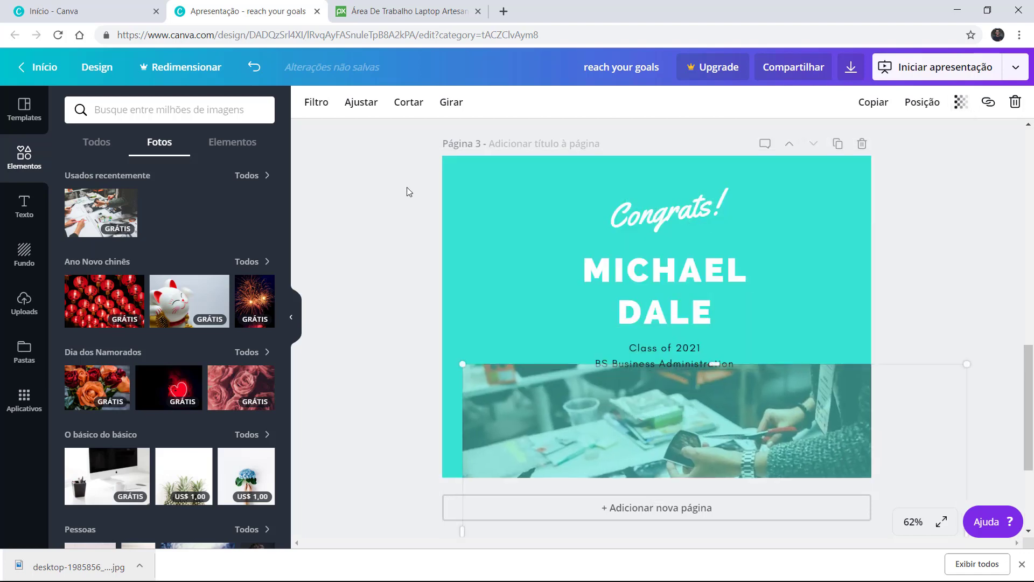
{"action": "left_click_drag", "start_coordinate": [766, 318], "coordinate": [819, 354]}
{"action": "key", "text": "Delete"}
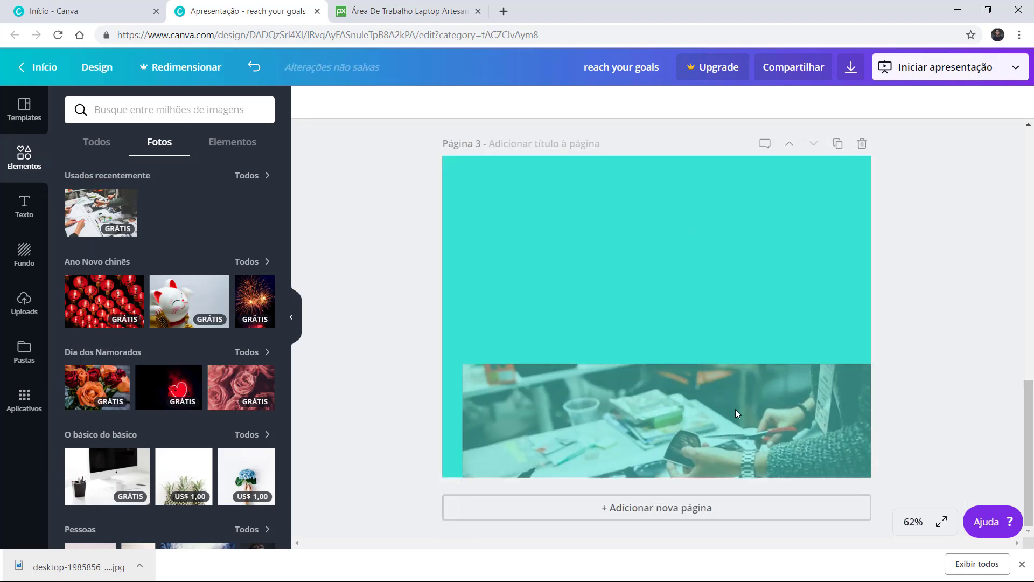
- Move the photo back over the whole of page 3 and make it more transparent
{"action": "left_click_drag", "start_coordinate": [735, 409], "coordinate": [696, 194]}
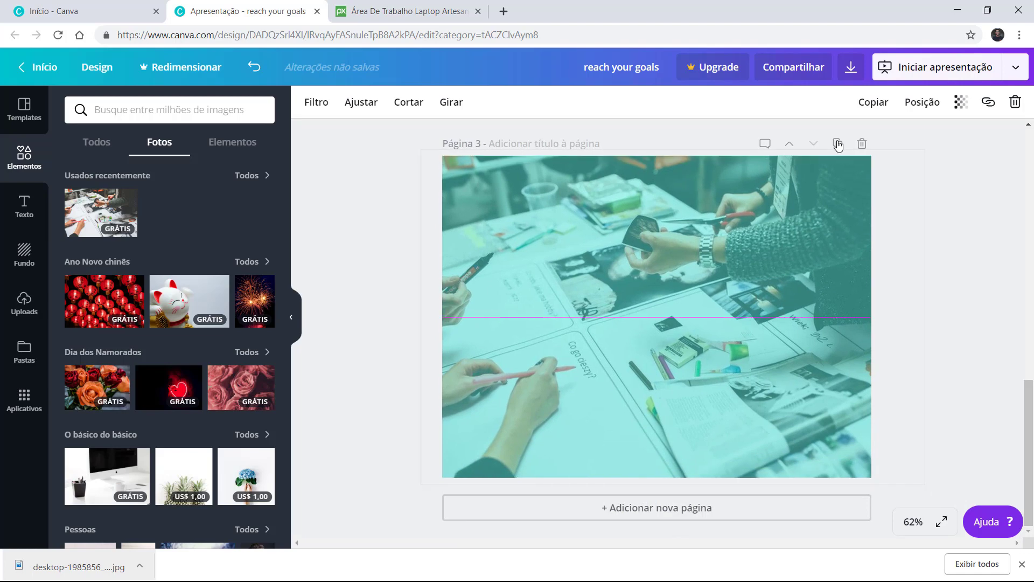
{"action": "left_click", "coordinate": [955, 105]}
{"action": "left_click_drag", "start_coordinate": [885, 138], "coordinate": [863, 151]}
{"action": "left_click", "coordinate": [425, 237]}
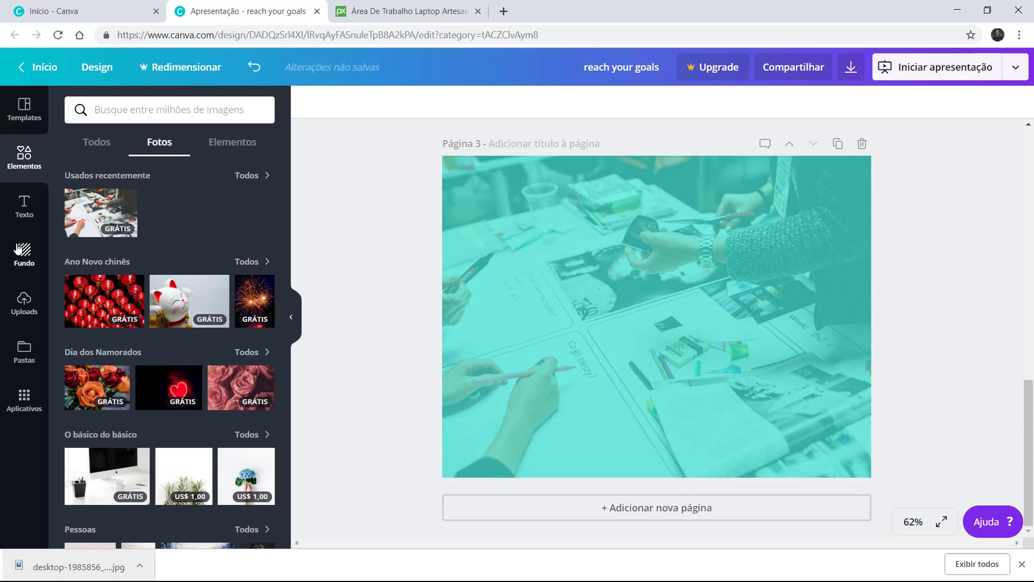
- Place the "Congrats!" text combination over the faded photo on page 3, enlarge it and centre it
{"action": "left_click", "coordinate": [24, 206]}
{"action": "left_click_drag", "start_coordinate": [116, 212], "coordinate": [629, 310]}
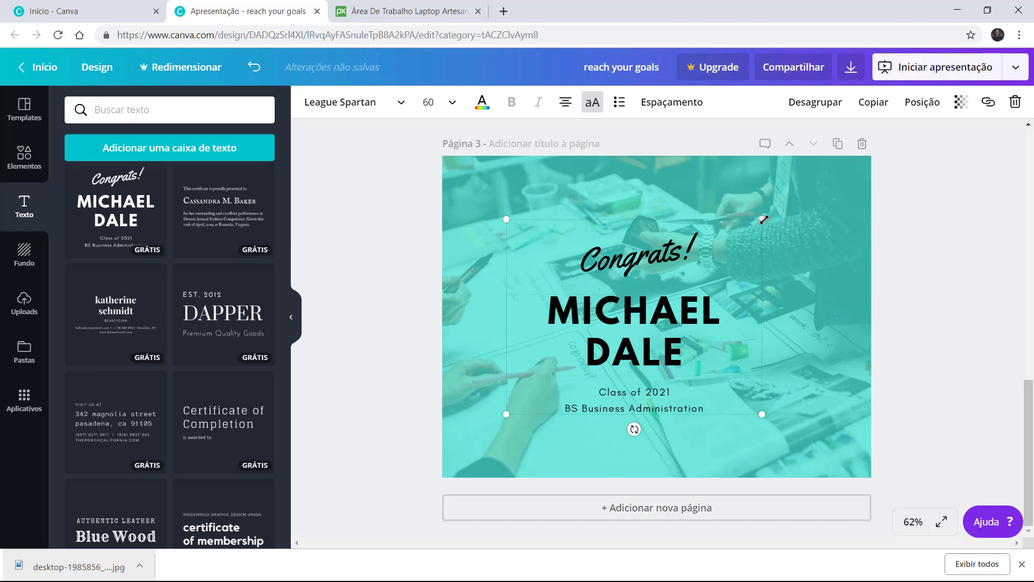
{"action": "left_click_drag", "start_coordinate": [764, 219], "coordinate": [831, 166]}
{"action": "left_click_drag", "start_coordinate": [721, 291], "coordinate": [709, 301]}
{"action": "left_click", "coordinate": [432, 217]}
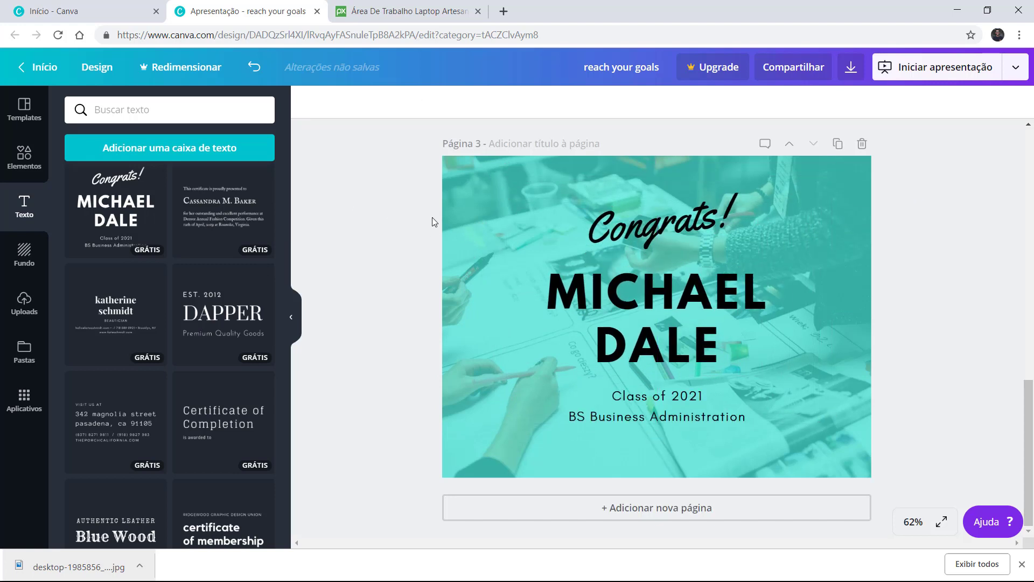
- Replace page 3's photo background with a solid colour, trying black and light grey before choosing yellow
{"action": "left_click", "coordinate": [502, 225]}
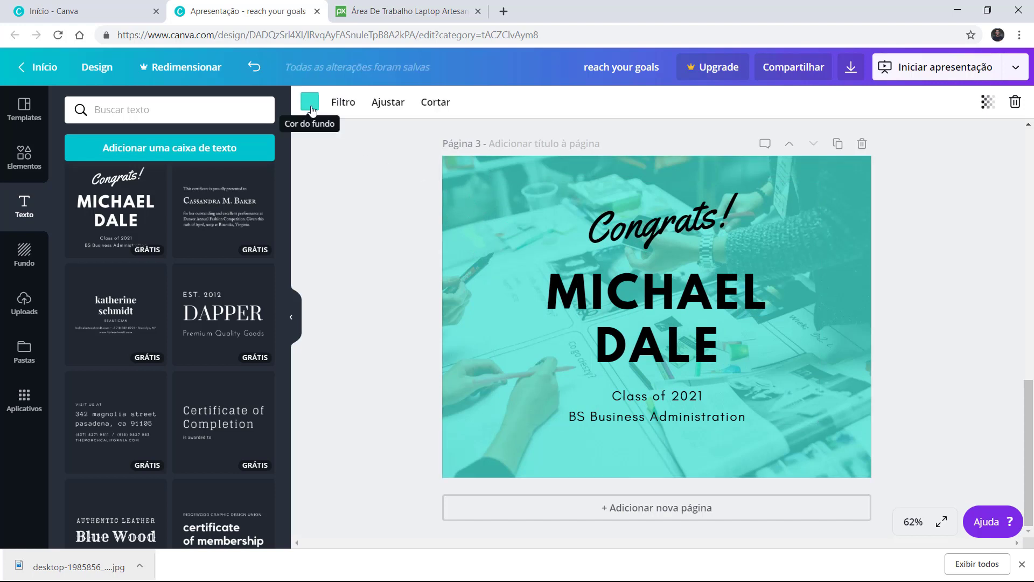
{"action": "left_click", "coordinate": [25, 259]}
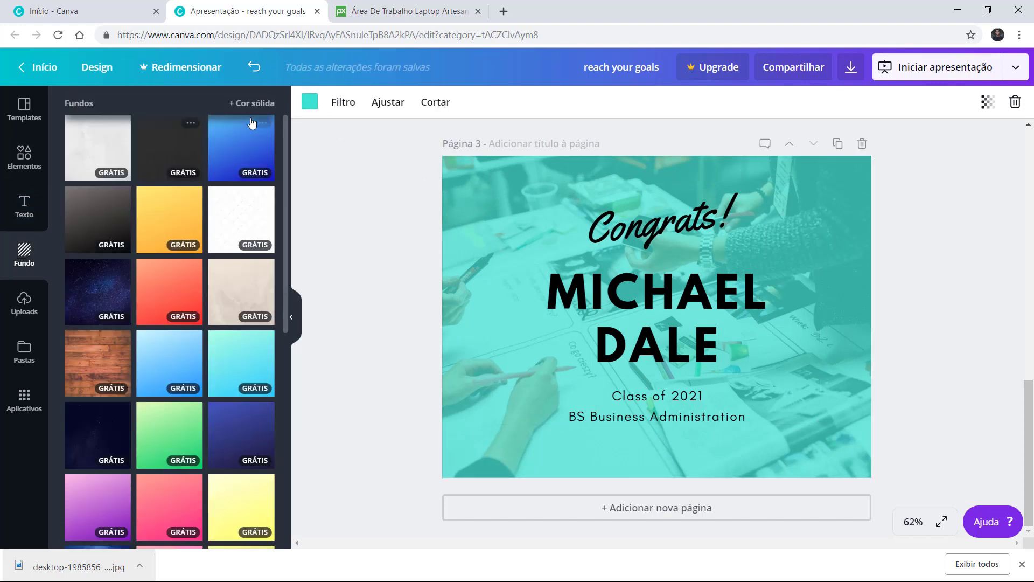
{"action": "left_click", "coordinate": [246, 107]}
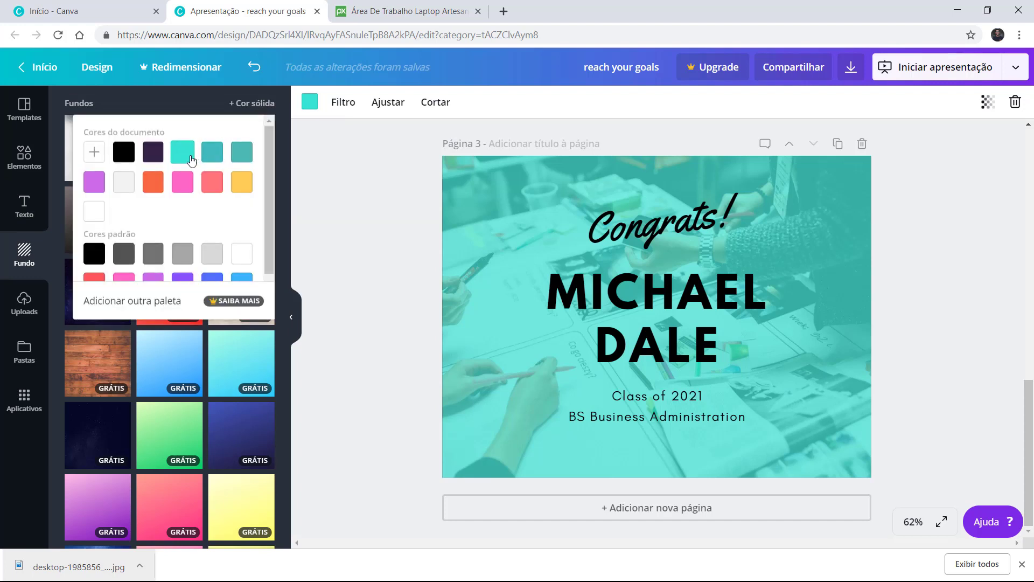
{"action": "left_click", "coordinate": [128, 153]}
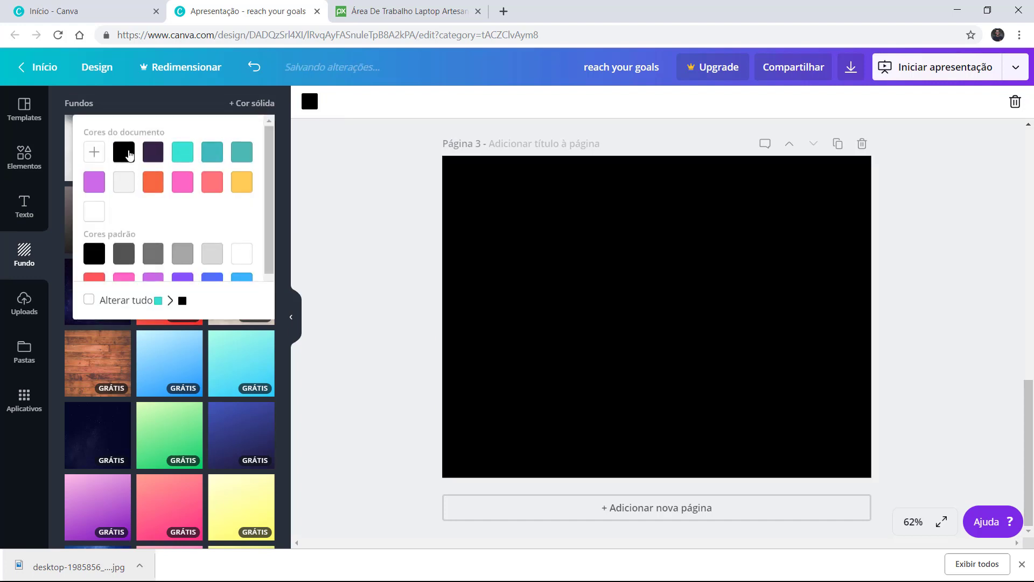
{"action": "left_click", "coordinate": [125, 184]}
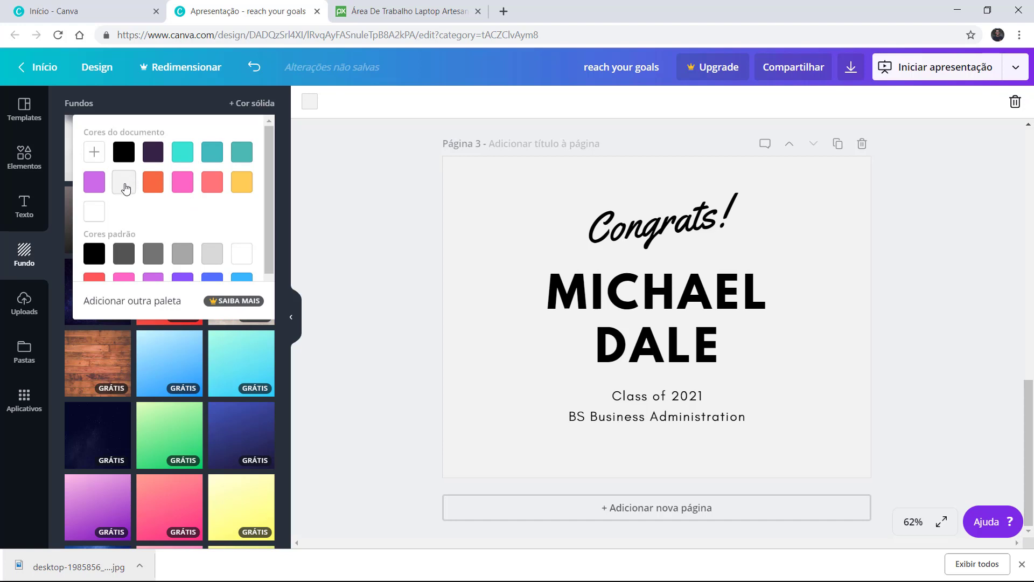
{"action": "left_click", "coordinate": [239, 187]}
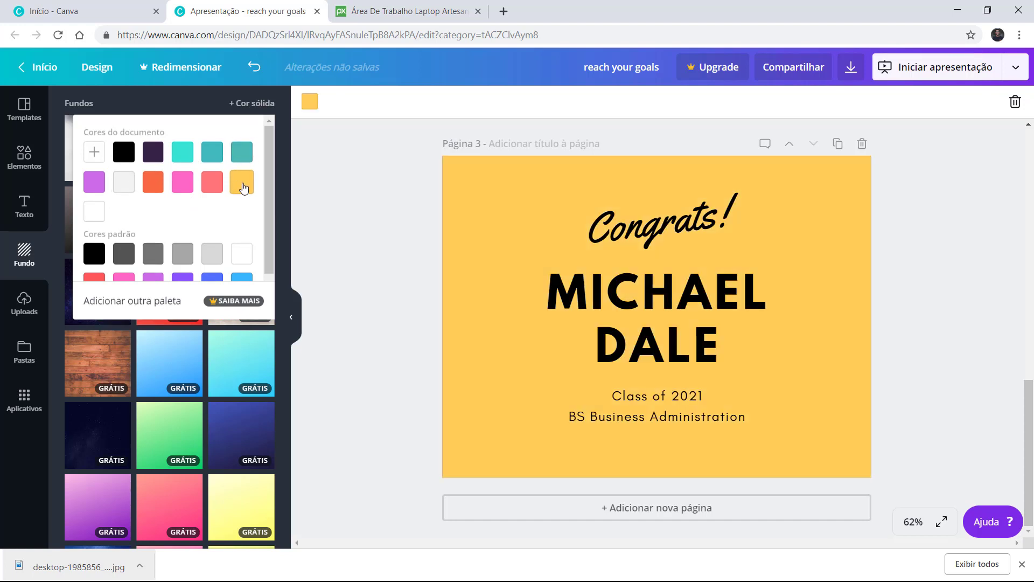
{"action": "left_click", "coordinate": [493, 214]}
{"action": "left_click", "coordinate": [474, 188]}
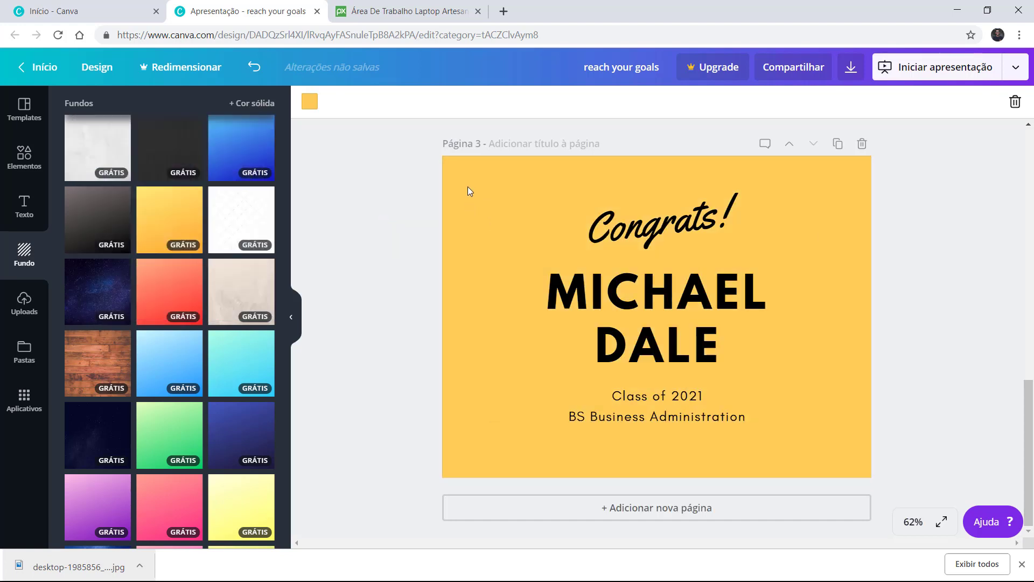
{"action": "left_click", "coordinate": [422, 226]}
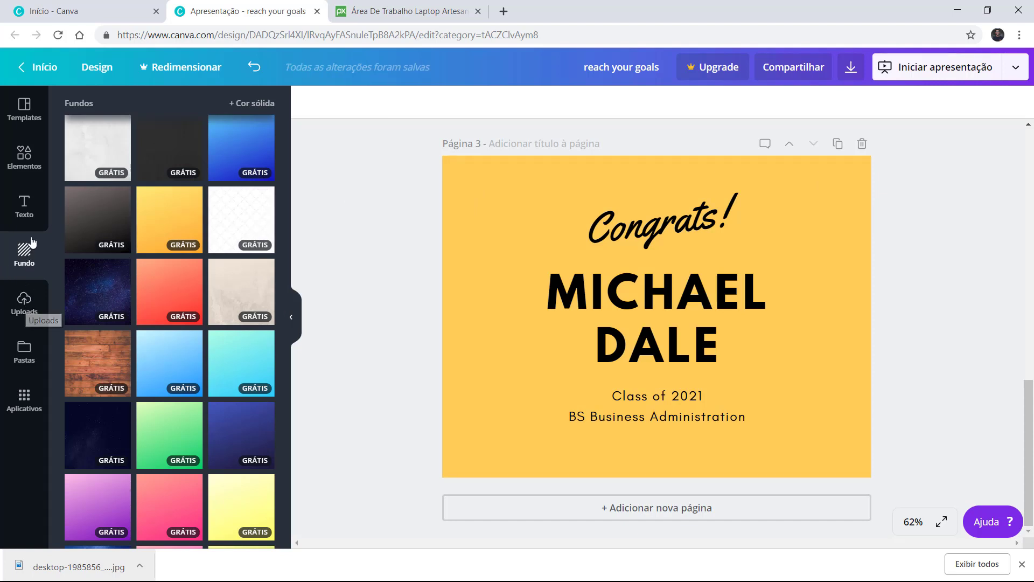
- Add the recently used work-table photo to page 3 again and enlarge it to cover the page
{"action": "left_click", "coordinate": [24, 157]}
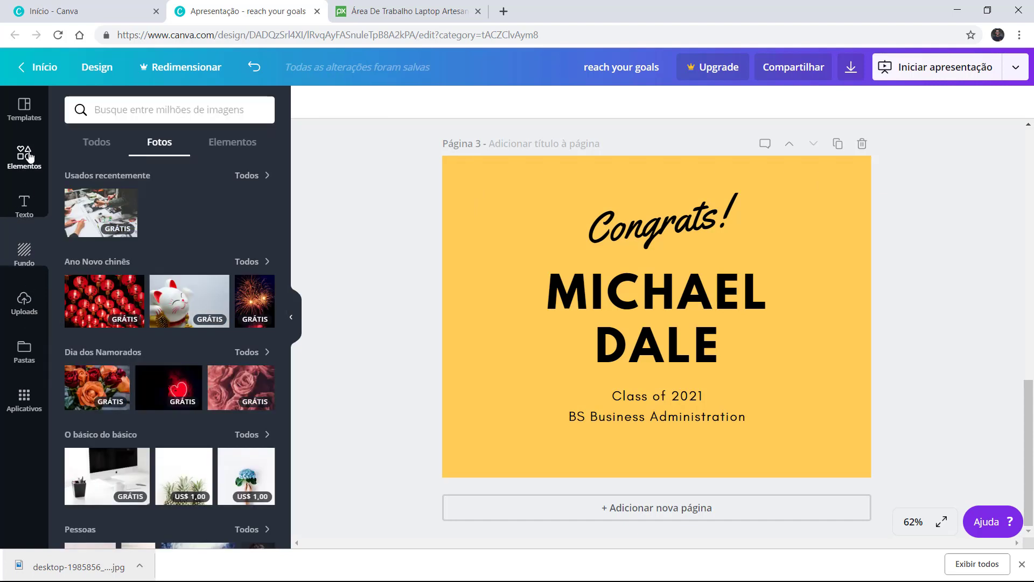
{"action": "left_click", "coordinate": [108, 220]}
{"action": "left_click_drag", "start_coordinate": [516, 239], "coordinate": [464, 192]}
{"action": "left_click_drag", "start_coordinate": [788, 394], "coordinate": [923, 483]}
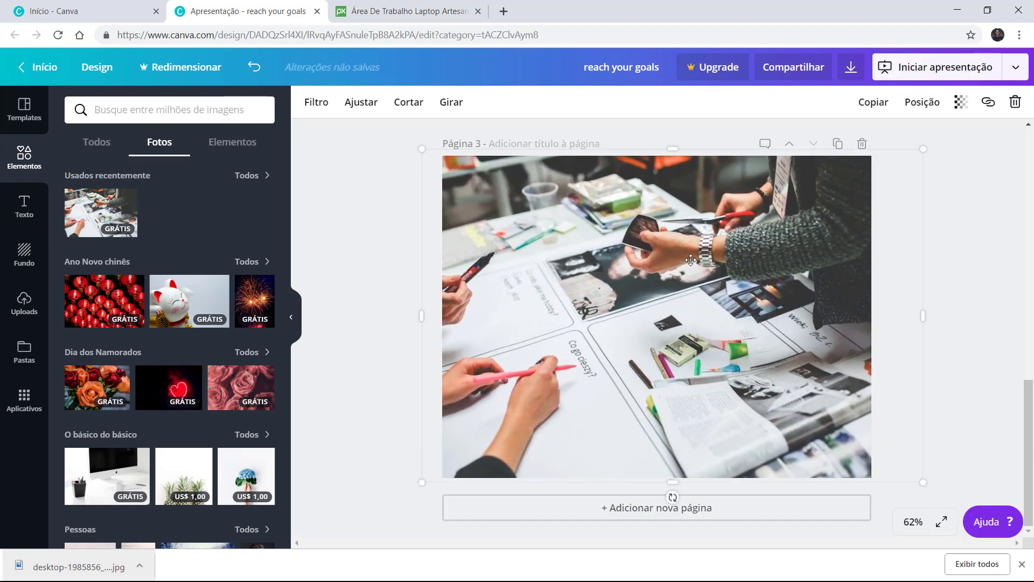
- Send the work-table photo behind the text group and set its transparency to 34
{"action": "left_click", "coordinate": [922, 102]}
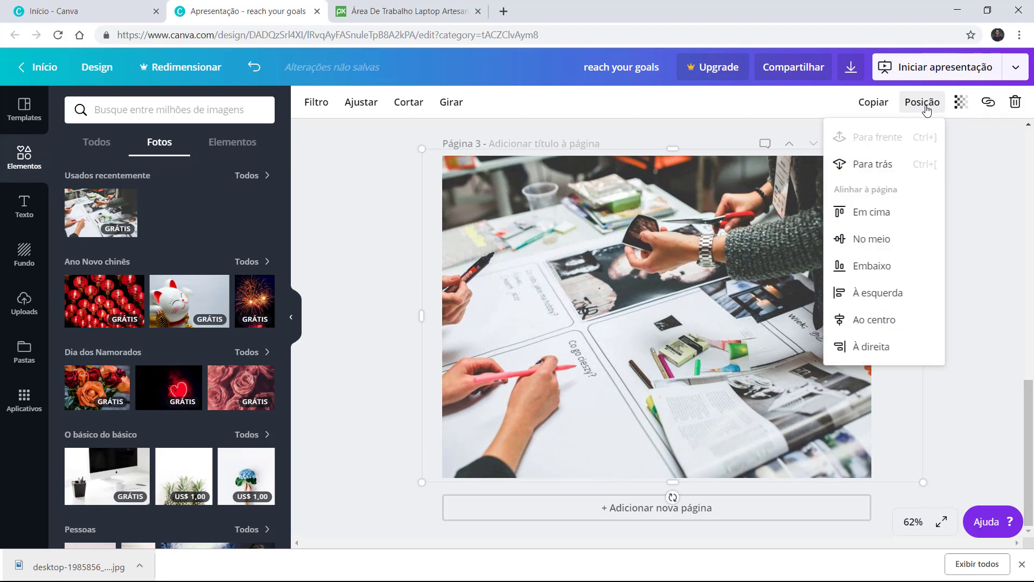
{"action": "left_click", "coordinate": [878, 166]}
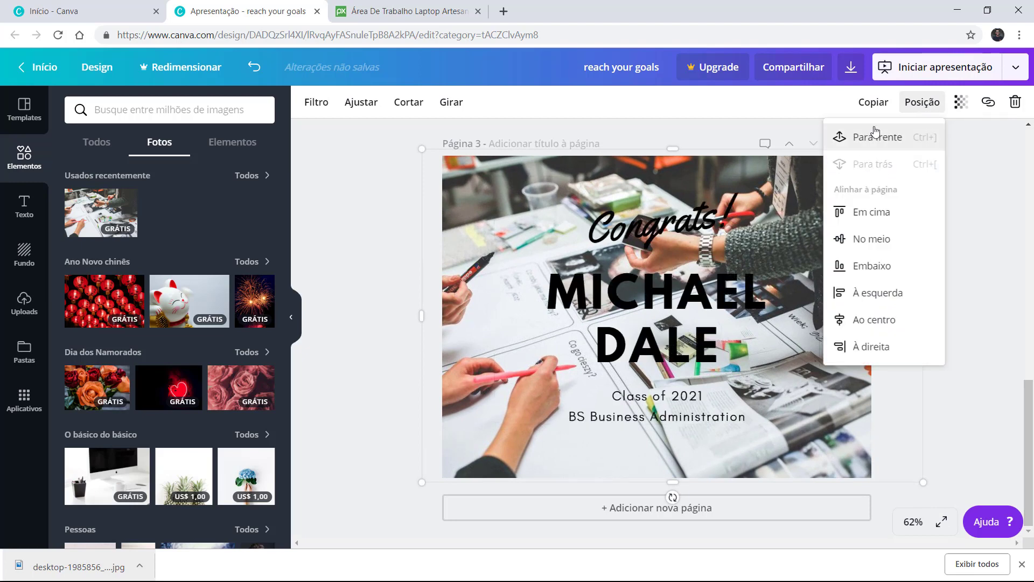
{"action": "left_click", "coordinate": [961, 102]}
{"action": "left_click_drag", "start_coordinate": [929, 142], "coordinate": [867, 150]}
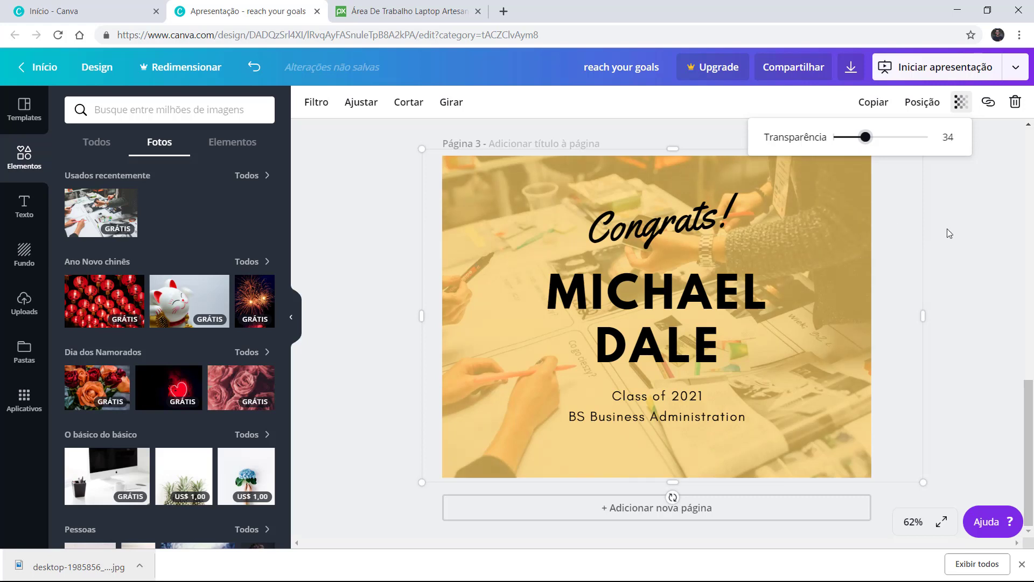
{"action": "key", "text": "Escape"}
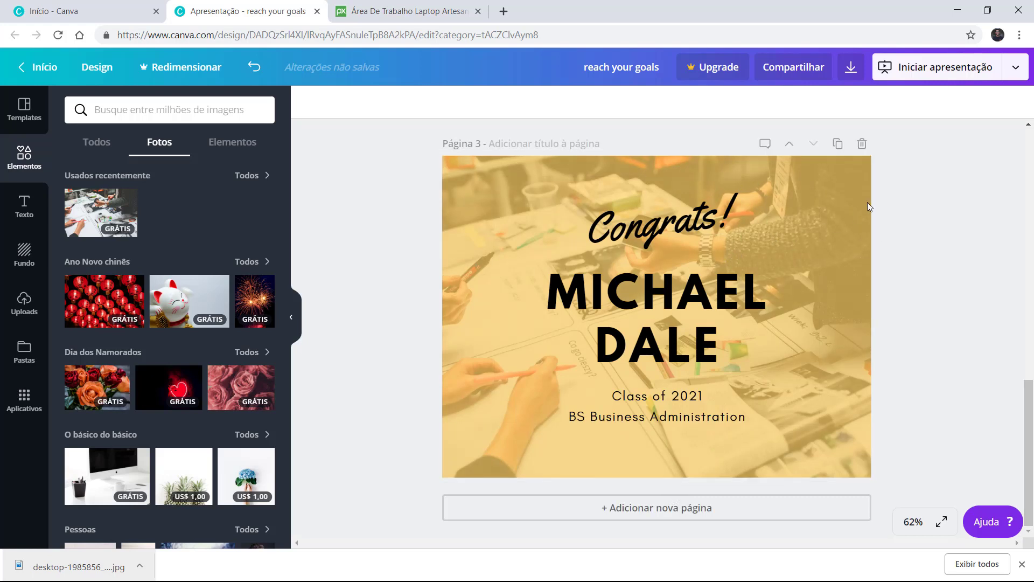
- Fade the background photo on page 3 slightly further by lowering its transparency value
{"action": "left_click", "coordinate": [843, 195]}
{"action": "left_click", "coordinate": [989, 102]}
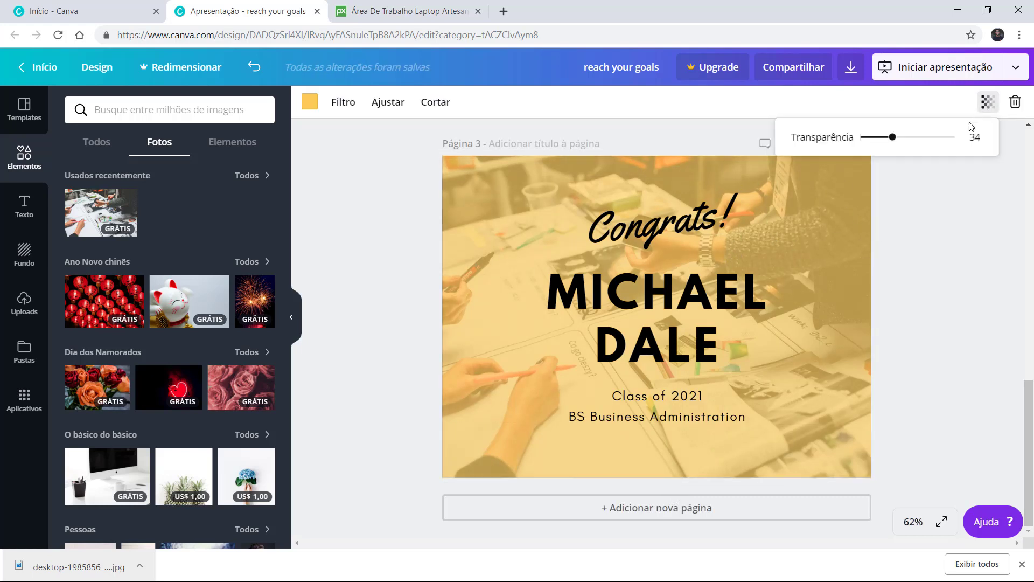
{"action": "left_click_drag", "start_coordinate": [893, 141], "coordinate": [885, 146]}
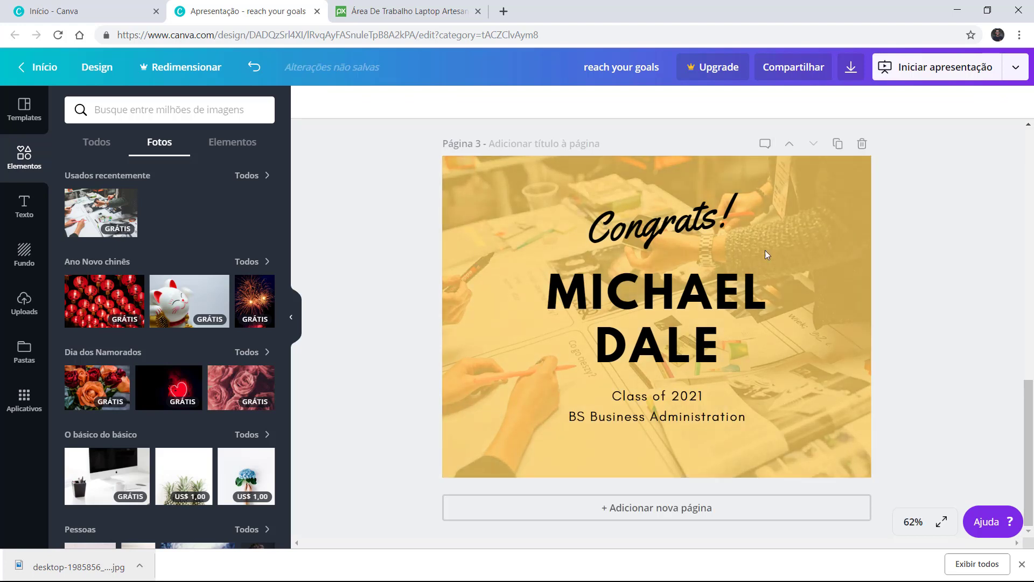
- Move the "Congrats!" text group slightly down on page 3, keeping it horizontally centred
{"action": "double_click", "coordinate": [699, 275]}
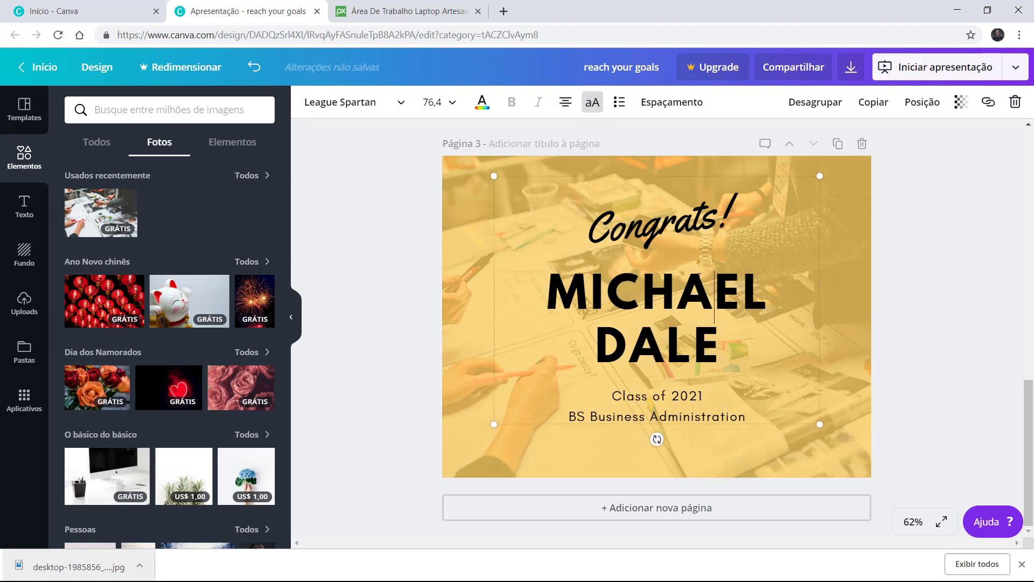
{"action": "left_click", "coordinate": [669, 187]}
{"action": "left_click_drag", "start_coordinate": [660, 176], "coordinate": [648, 186]}
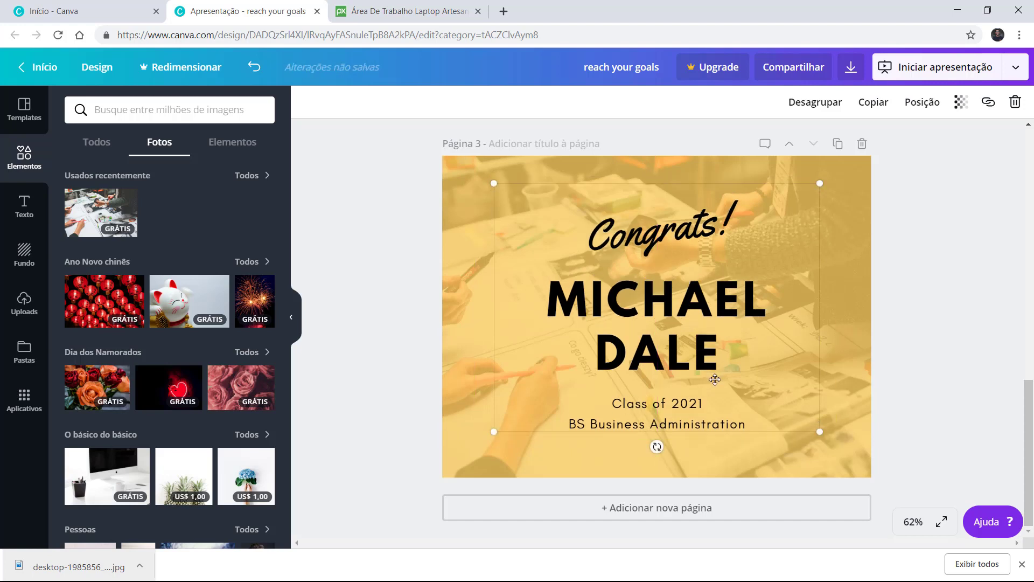
- Colour the large name heading in the text group purple and undo the accidental shift of the group
{"action": "double_click", "coordinate": [682, 312]}
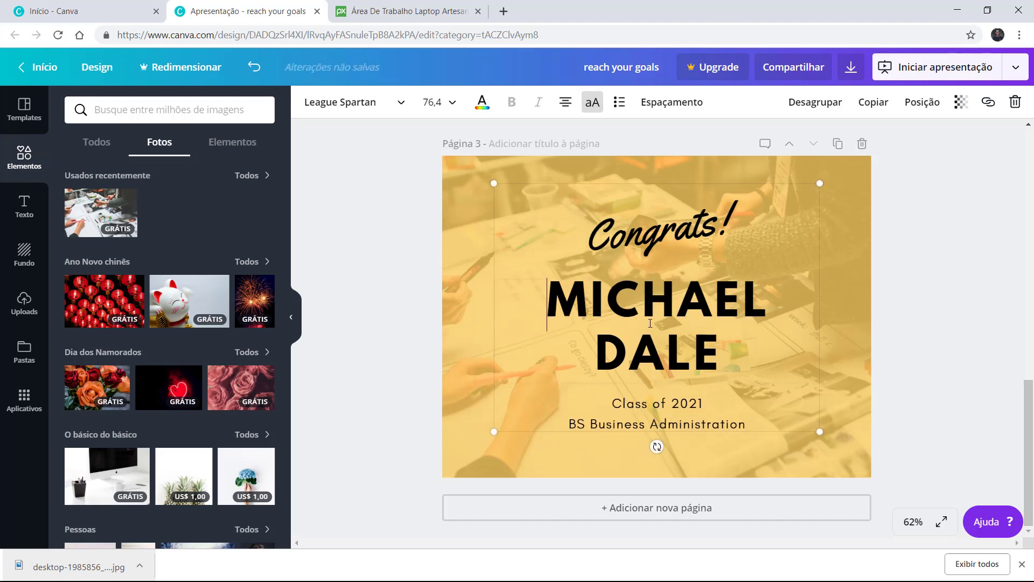
{"action": "left_click_drag", "start_coordinate": [651, 323], "coordinate": [734, 352]}
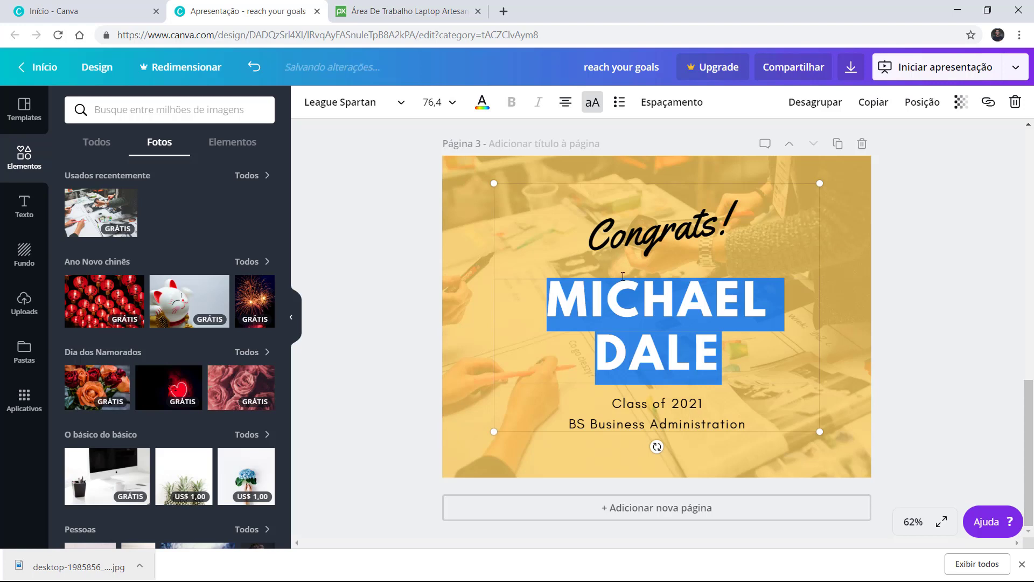
{"action": "left_click", "coordinate": [483, 105]}
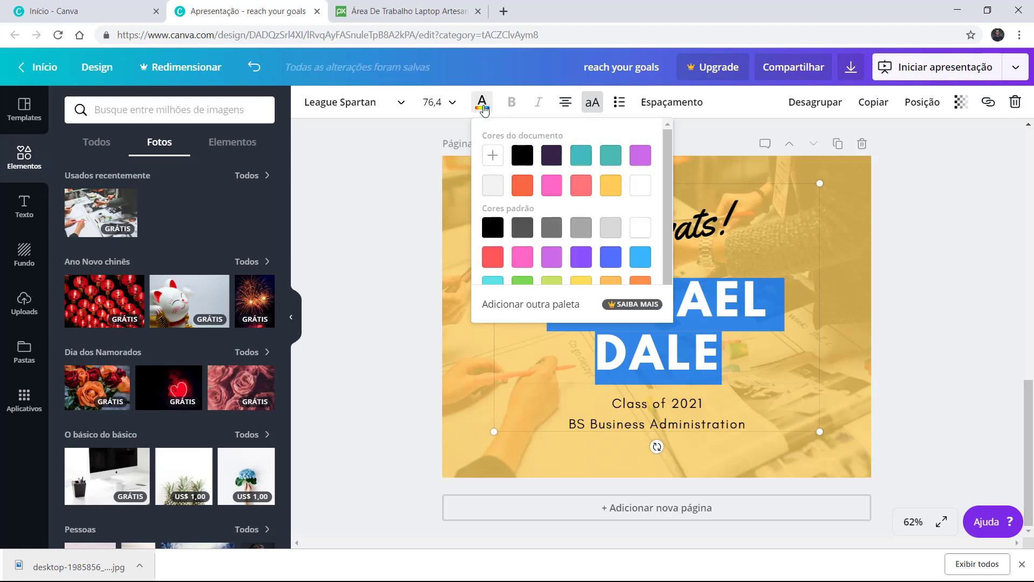
{"action": "scroll", "coordinate": [541, 203], "scroll_direction": "down", "scroll_amount": 1}
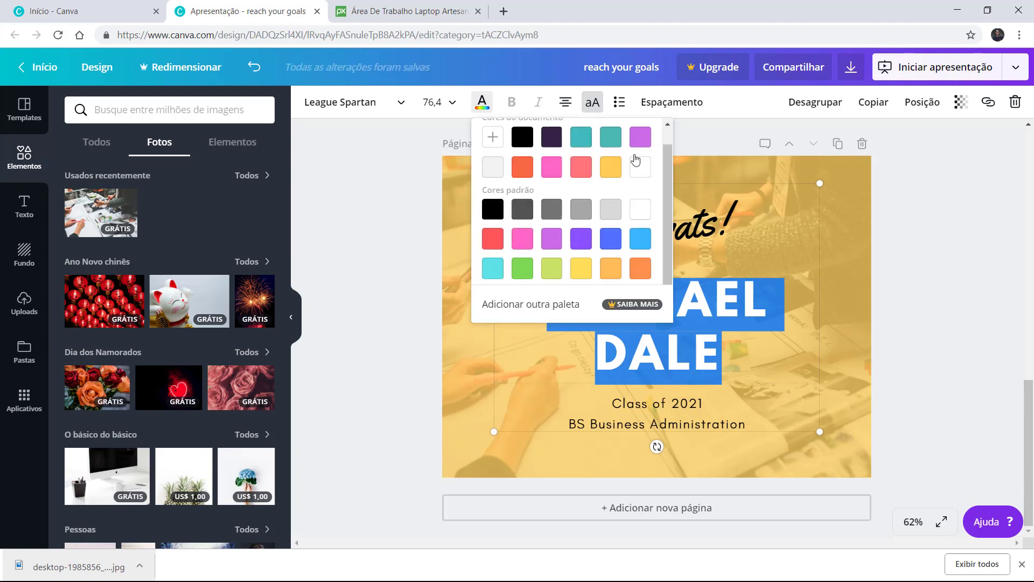
{"action": "left_click", "coordinate": [641, 137]}
{"action": "left_click", "coordinate": [656, 453]}
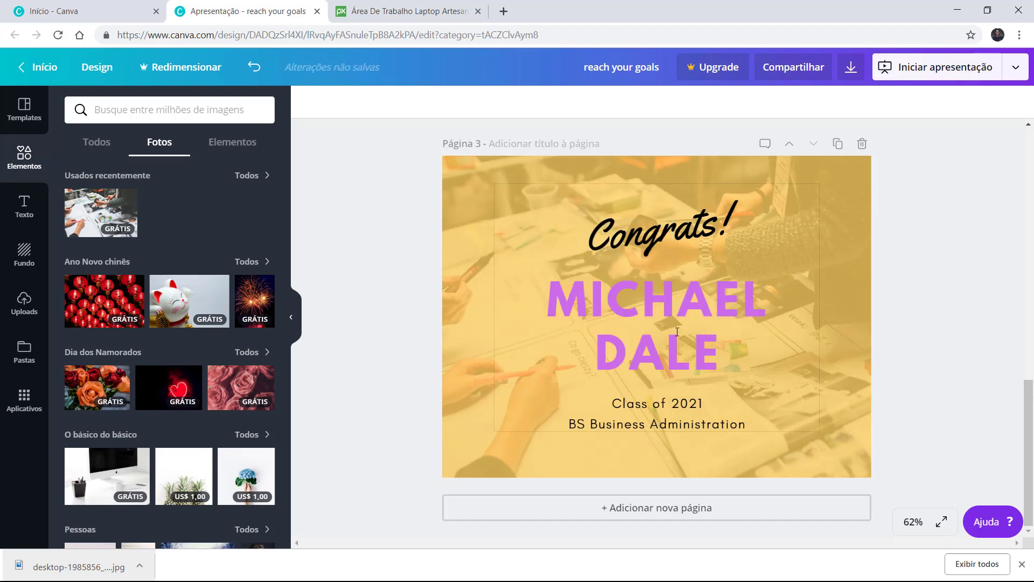
{"action": "key", "text": "ctrl+z"}
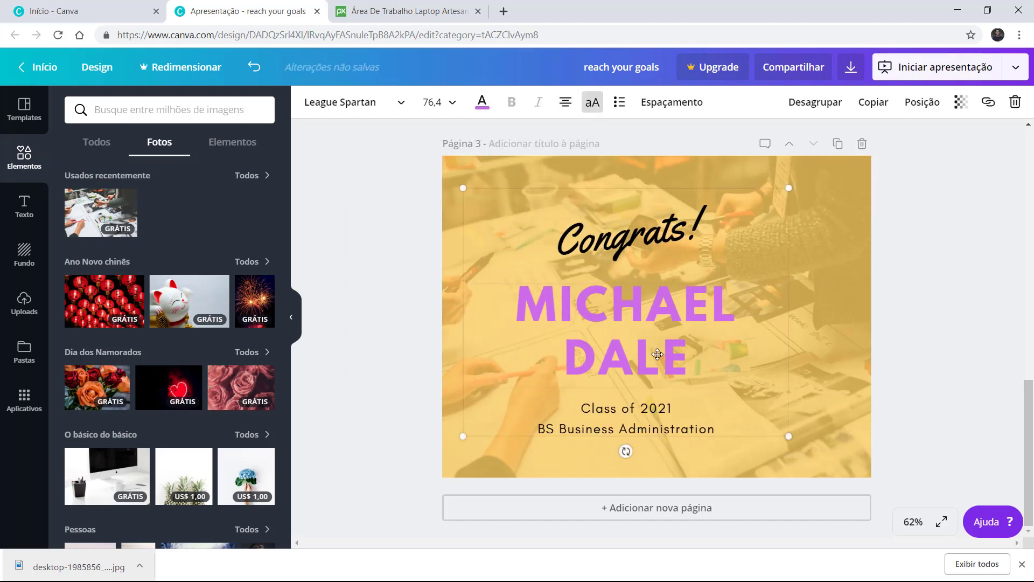
- Examine the text colour palettes for the name heading and the brand kit offer for adding another palette
{"action": "left_click_drag", "start_coordinate": [547, 295], "coordinate": [740, 362]}
{"action": "left_click", "coordinate": [483, 102]}
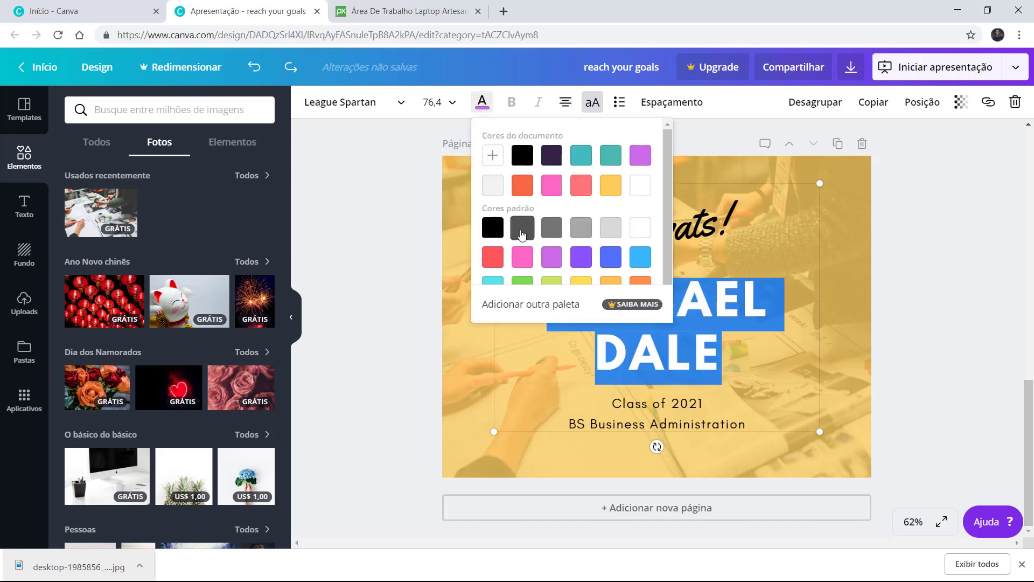
{"action": "scroll", "coordinate": [581, 256], "scroll_direction": "down", "scroll_amount": 1}
{"action": "scroll", "coordinate": [554, 221], "scroll_direction": "up", "scroll_amount": 1}
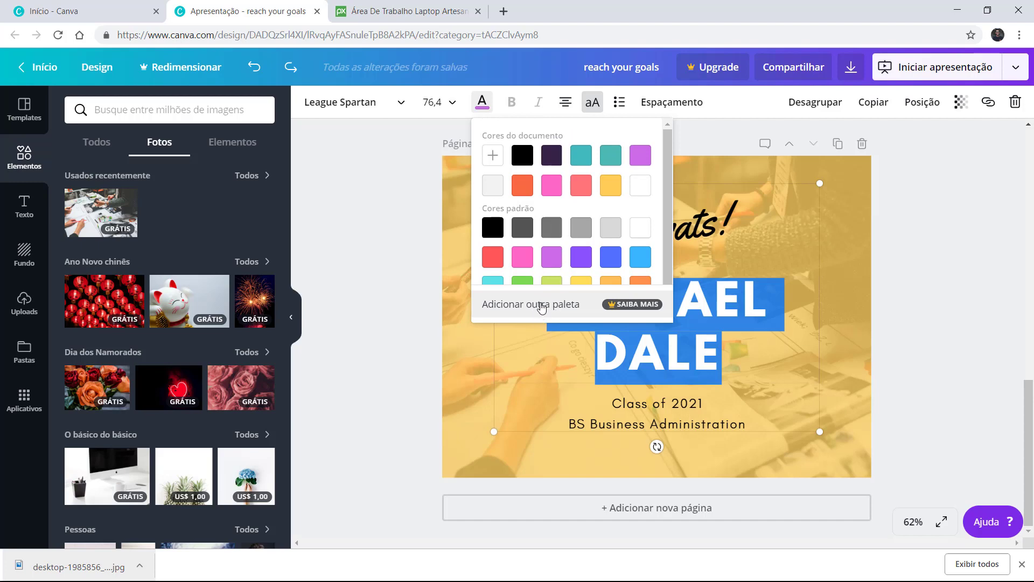
{"action": "left_click", "coordinate": [542, 305]}
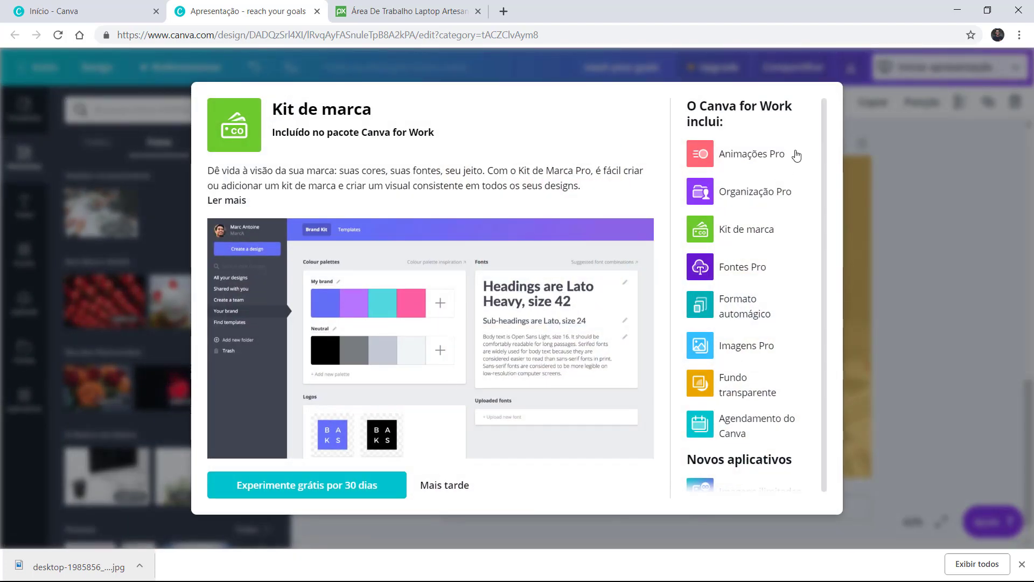
{"action": "left_click", "coordinate": [433, 486]}
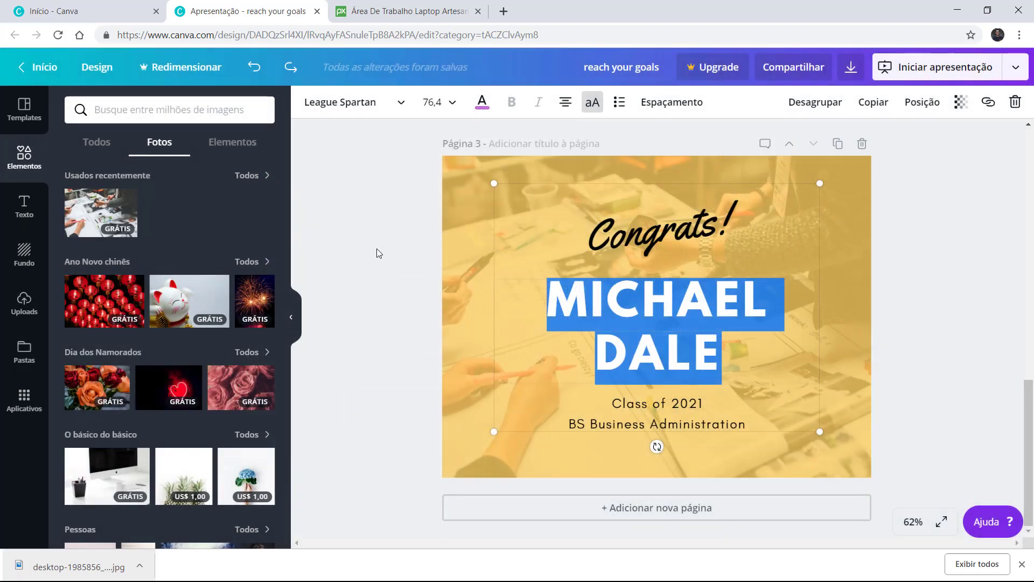
{"action": "left_click", "coordinate": [379, 254]}
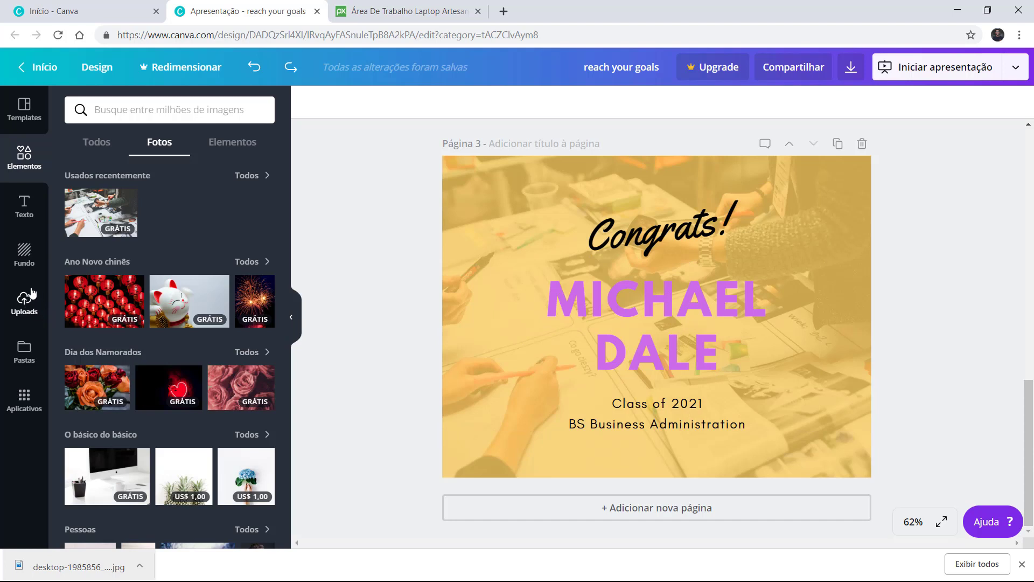
- Look through the folders, the uploaded images and the list of available Canva apps
{"action": "left_click", "coordinate": [25, 351]}
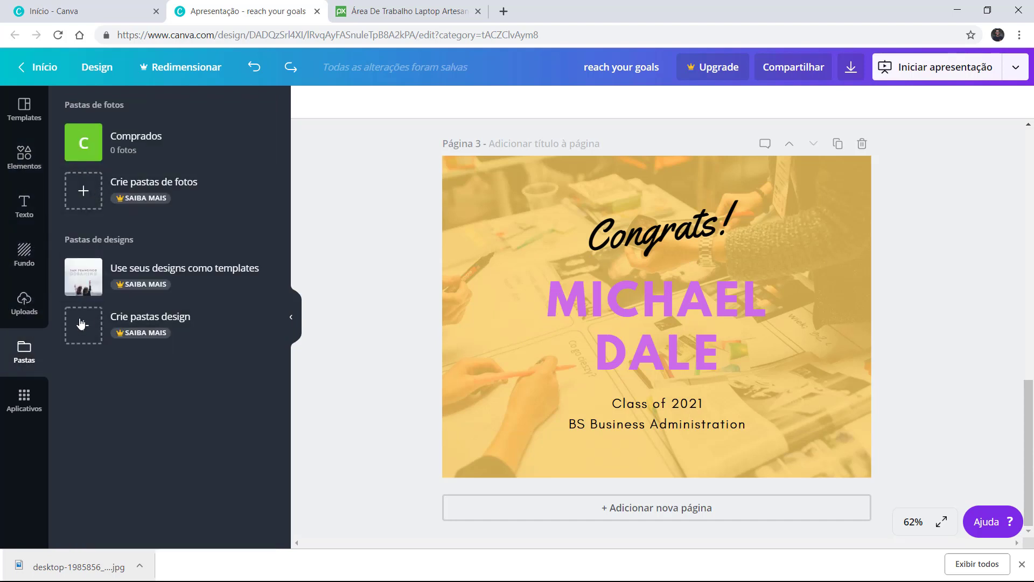
{"action": "left_click", "coordinate": [24, 303]}
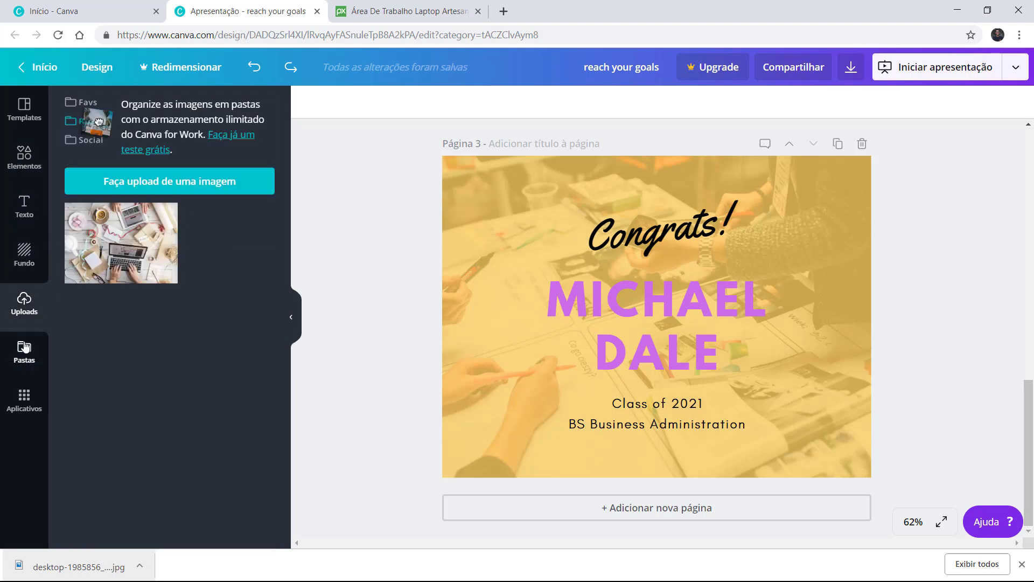
{"action": "left_click", "coordinate": [24, 350]}
{"action": "left_click", "coordinate": [24, 399]}
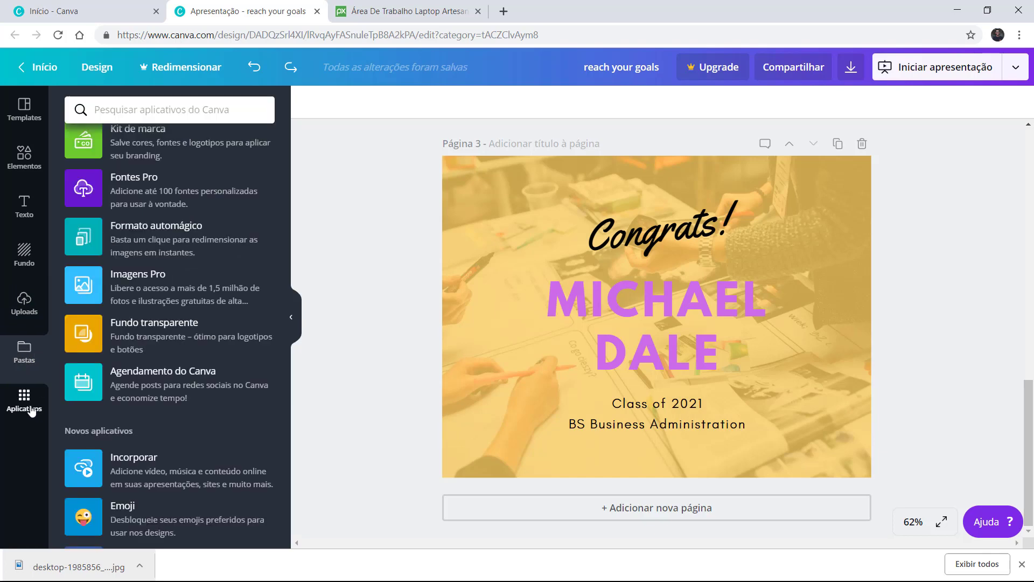
{"action": "scroll", "coordinate": [172, 259], "scroll_direction": "up", "scroll_amount": 3}
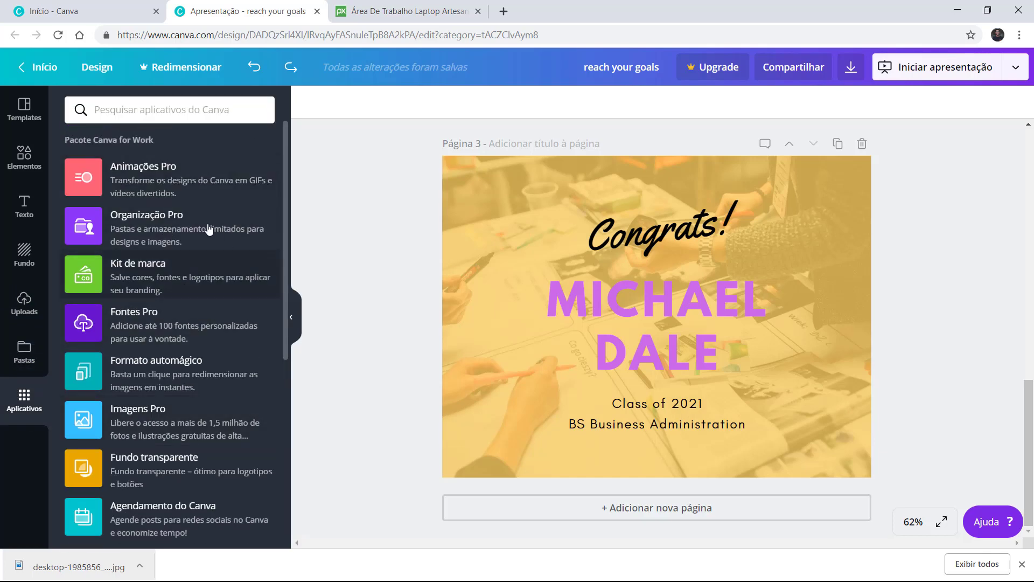
{"action": "scroll", "coordinate": [208, 231], "scroll_direction": "down", "scroll_amount": 6}
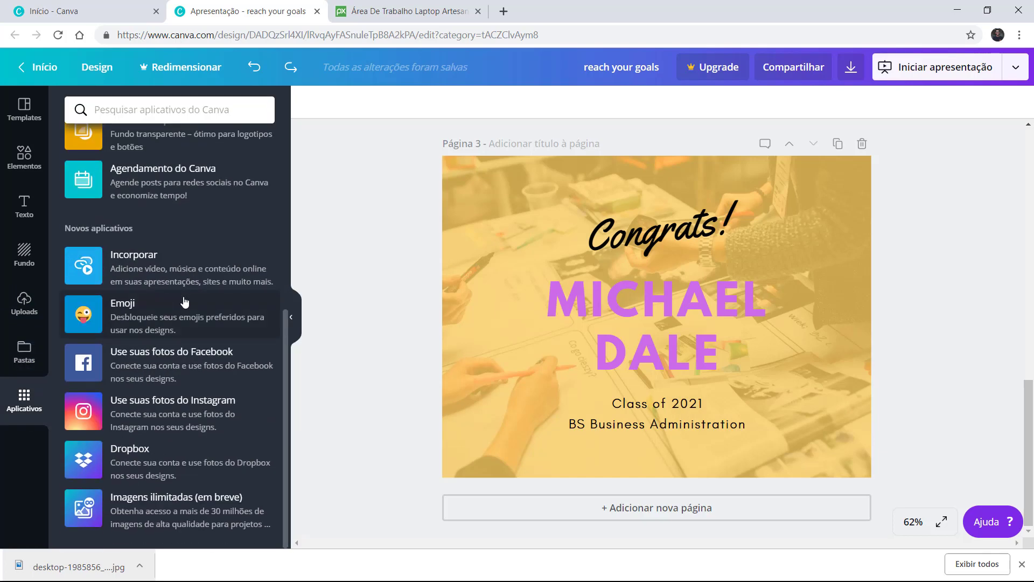
{"action": "scroll", "coordinate": [214, 228], "scroll_direction": "up", "scroll_amount": 6}
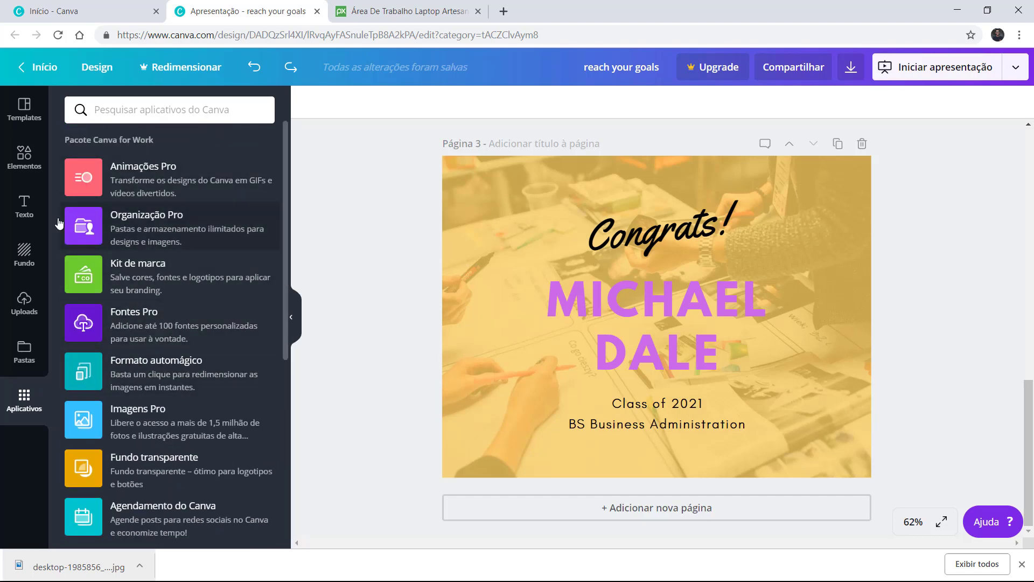
- Review the text combinations and the Moon Design Studio Co. presentation templates, and return to page 1 of the design
{"action": "left_click", "coordinate": [26, 208]}
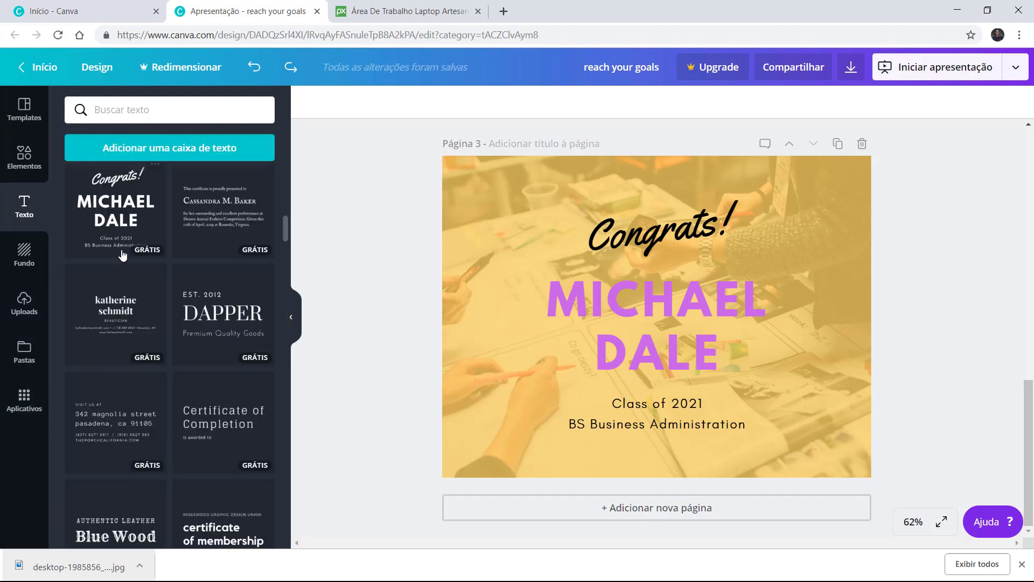
{"action": "left_click", "coordinate": [25, 110]}
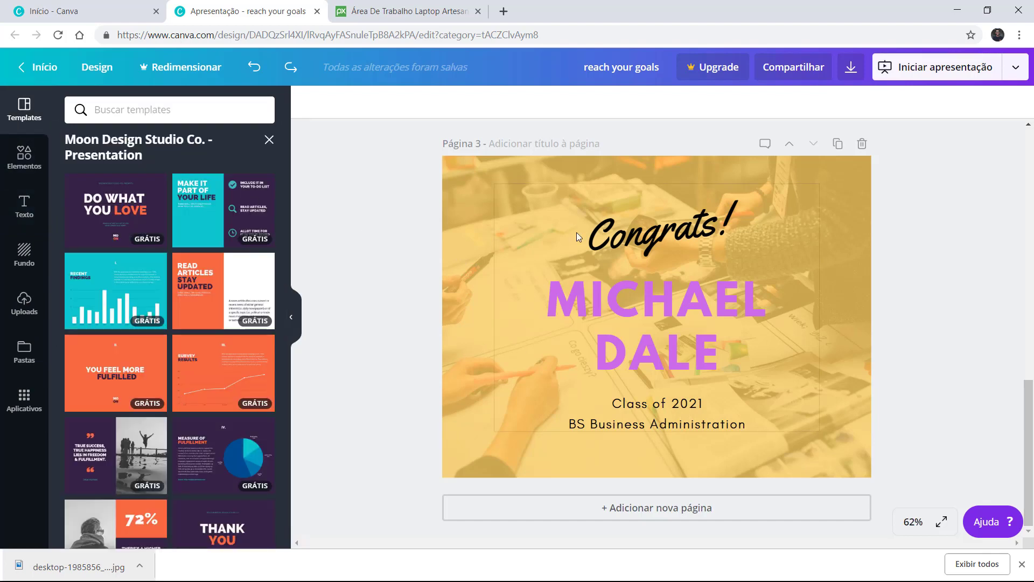
{"action": "scroll", "coordinate": [577, 232], "scroll_direction": "up", "scroll_amount": 13}
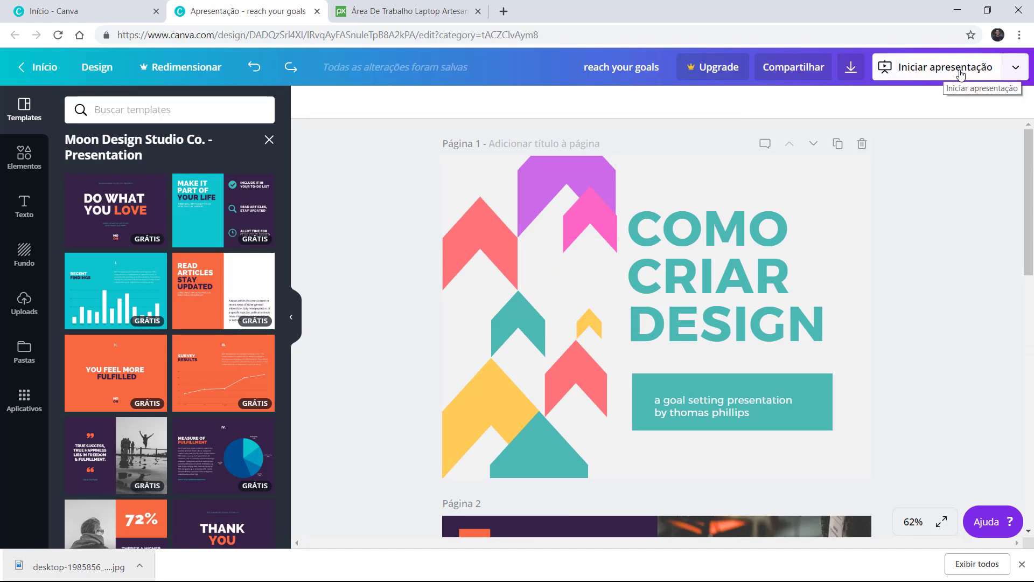
- Start the presentation with the Padrão type and the Nenhum transition style
{"action": "left_click", "coordinate": [1018, 68]}
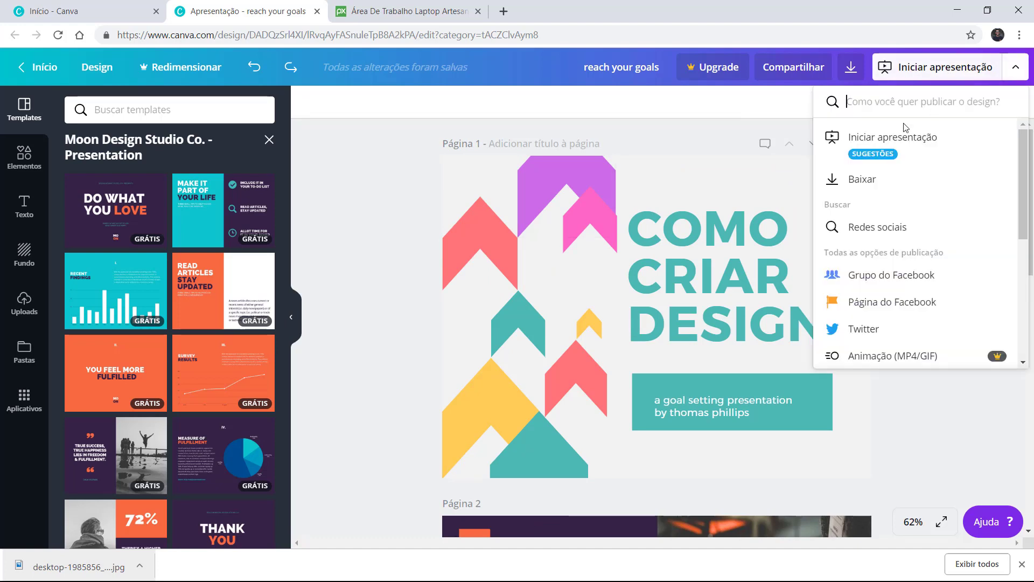
{"action": "left_click", "coordinate": [872, 156]}
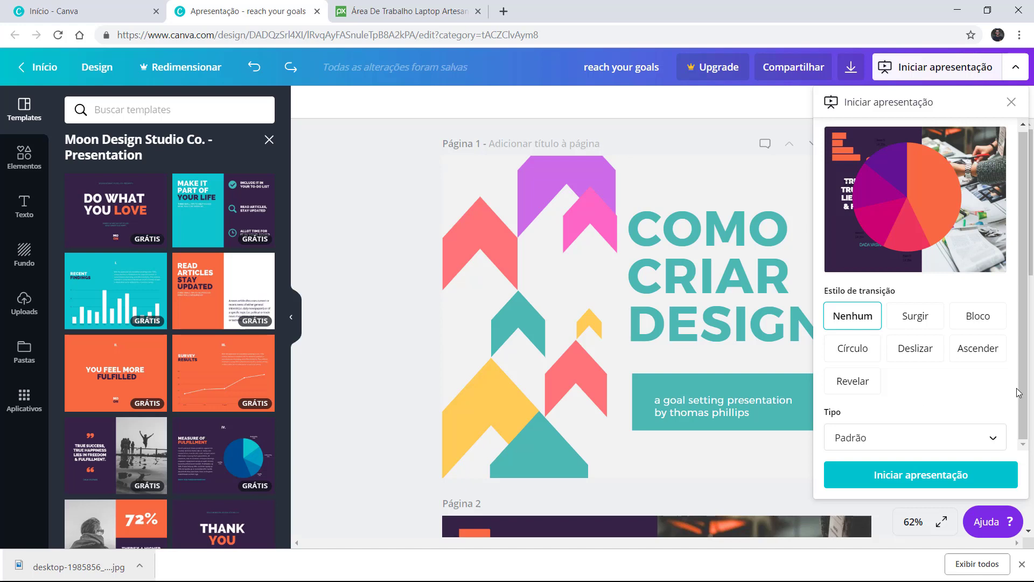
{"action": "left_click", "coordinate": [916, 444]}
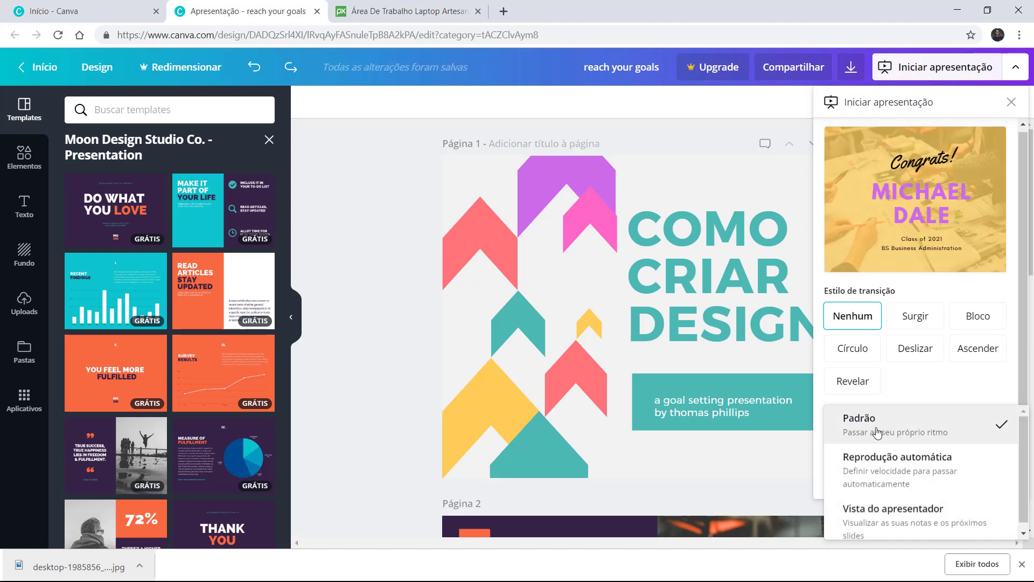
{"action": "left_click", "coordinate": [905, 423]}
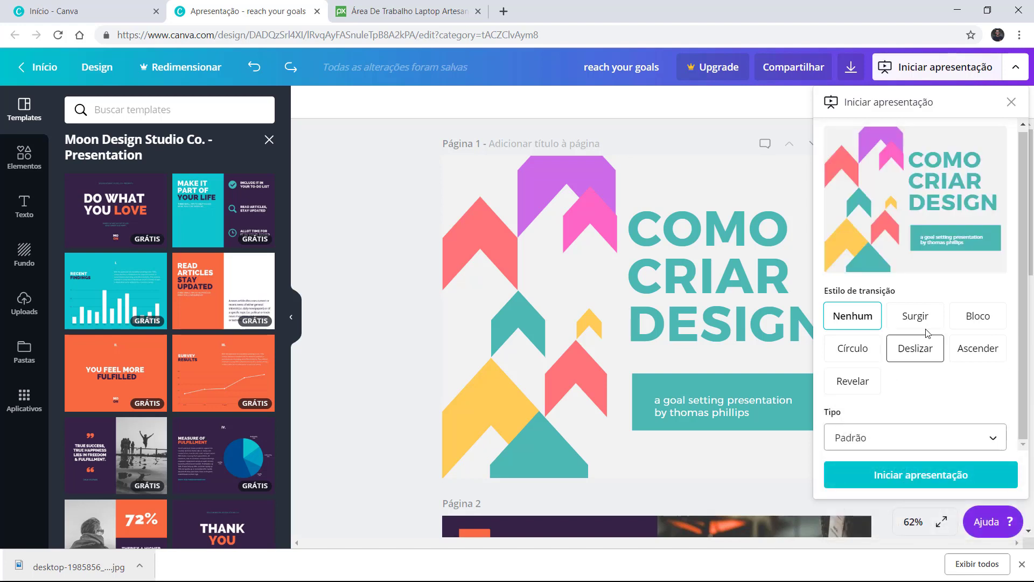
{"action": "left_click", "coordinate": [911, 475]}
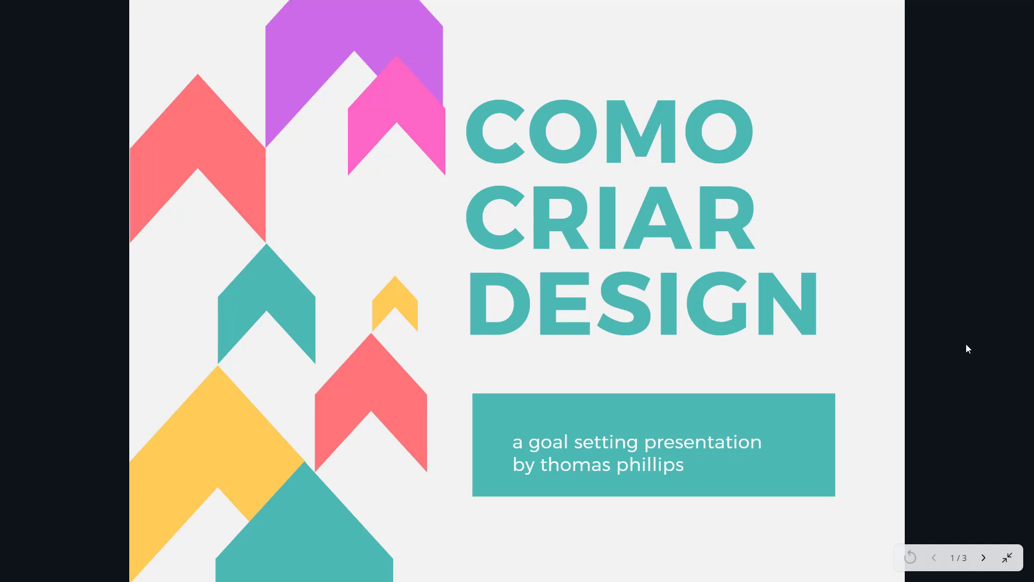
- Page through the full-screen presentation up to slide 3 and exit to the editor
{"action": "left_click", "coordinate": [983, 558]}
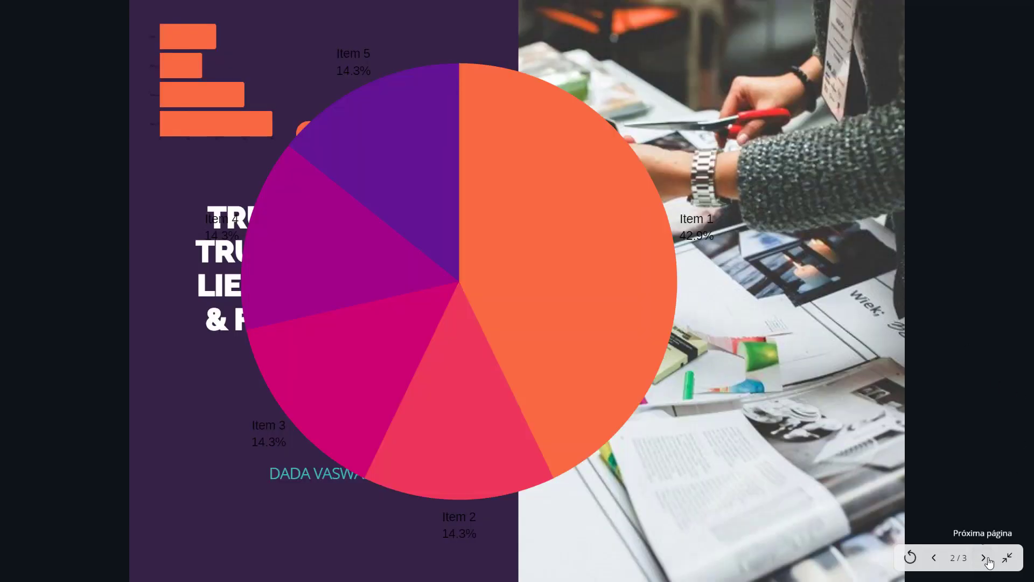
{"action": "left_click", "coordinate": [981, 561]}
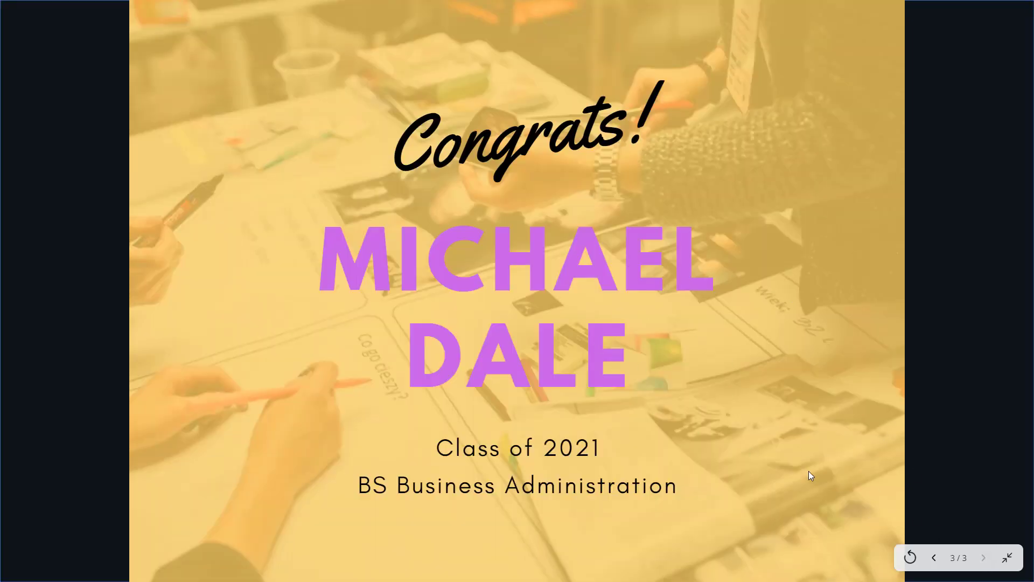
{"action": "key", "text": "Escape"}
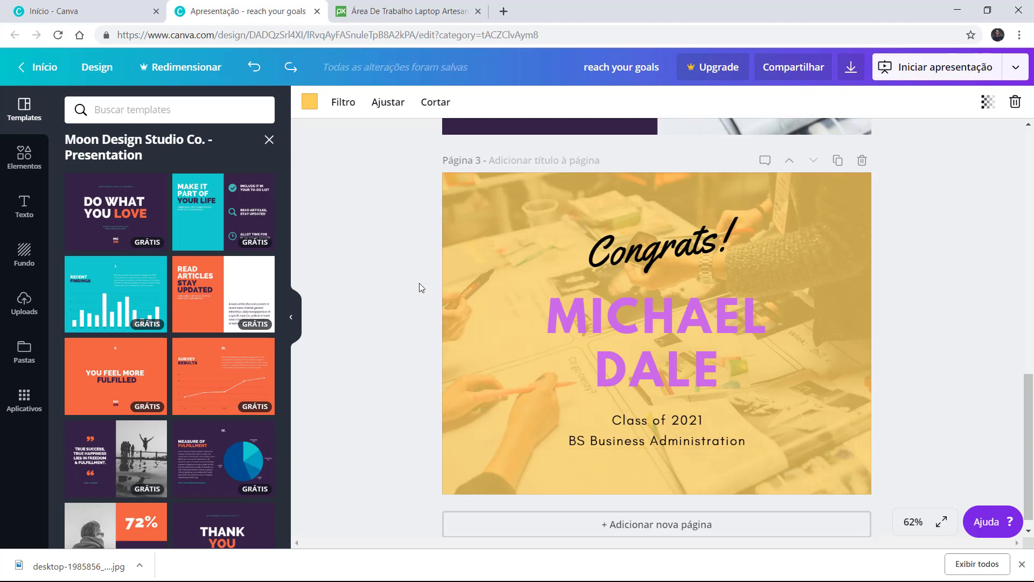
- Set the presentation type to Vista do apresentador and start the presentation
{"action": "left_click", "coordinate": [1016, 65]}
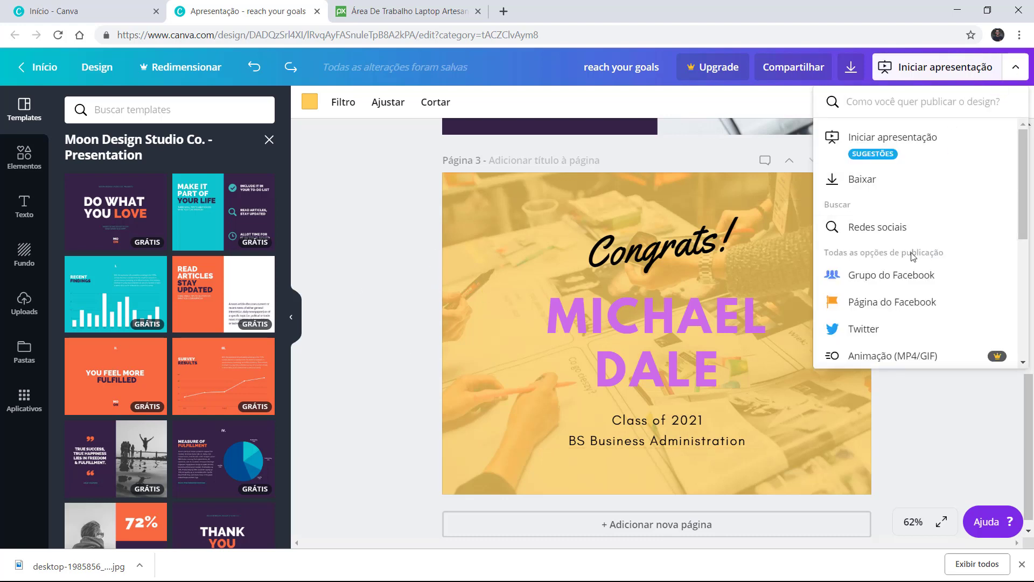
{"action": "left_click", "coordinate": [893, 139]}
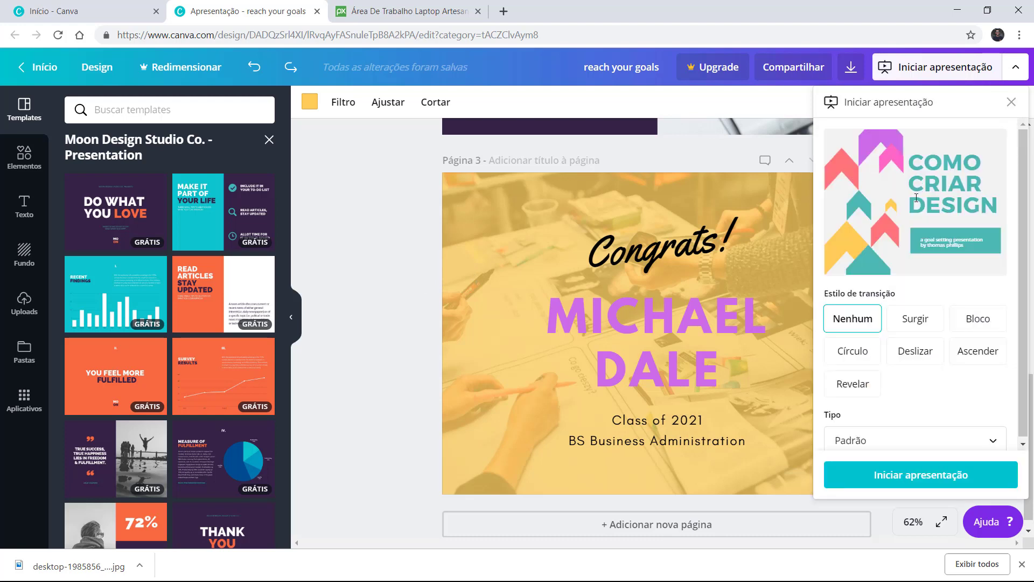
{"action": "left_click", "coordinate": [862, 440]}
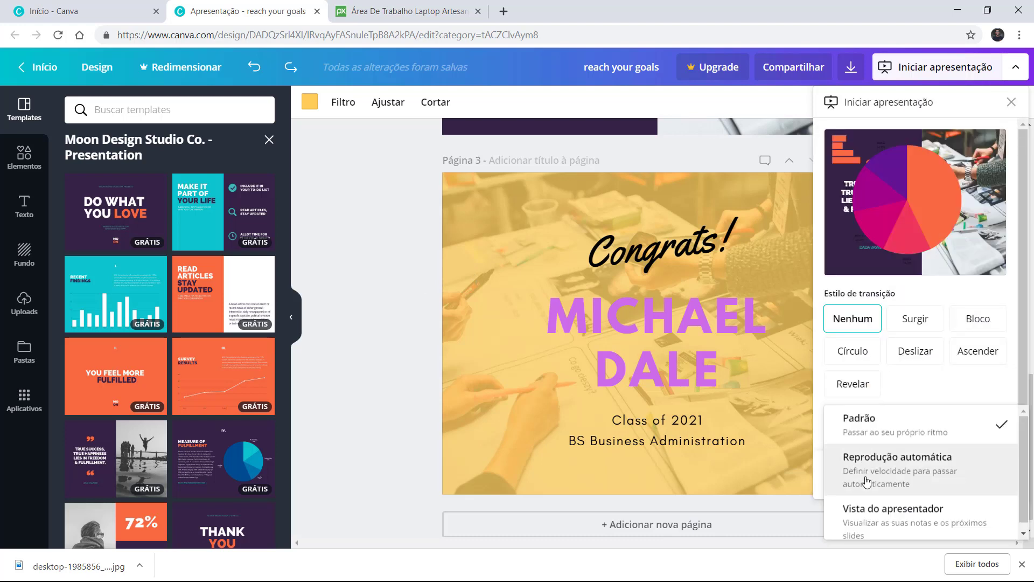
{"action": "left_click", "coordinate": [880, 516]}
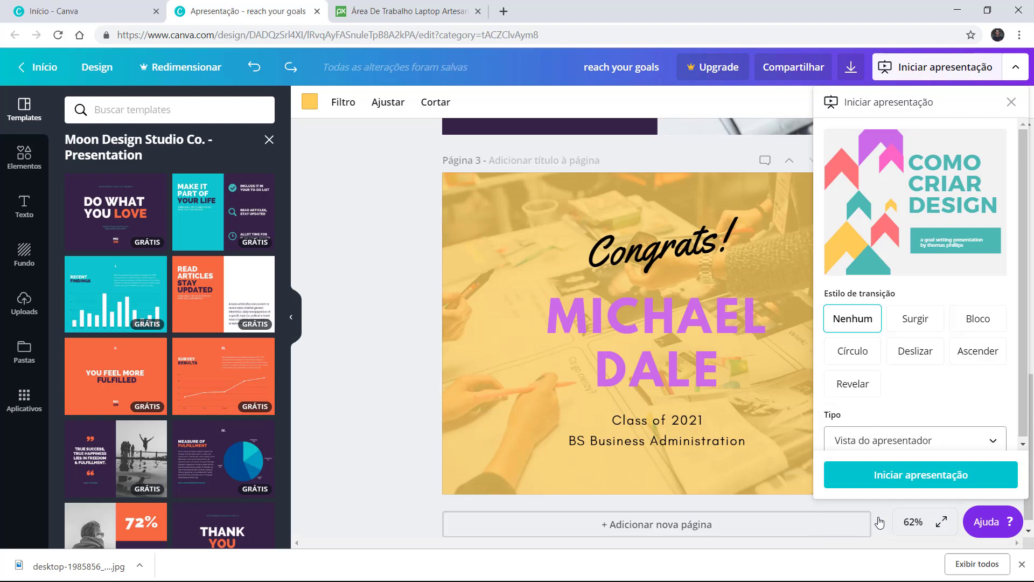
{"action": "left_click", "coordinate": [861, 469]}
- Dismiss the notice in the audience window and move that window clear of the presenter view
{"action": "left_click_drag", "start_coordinate": [619, 222], "coordinate": [497, 68]}
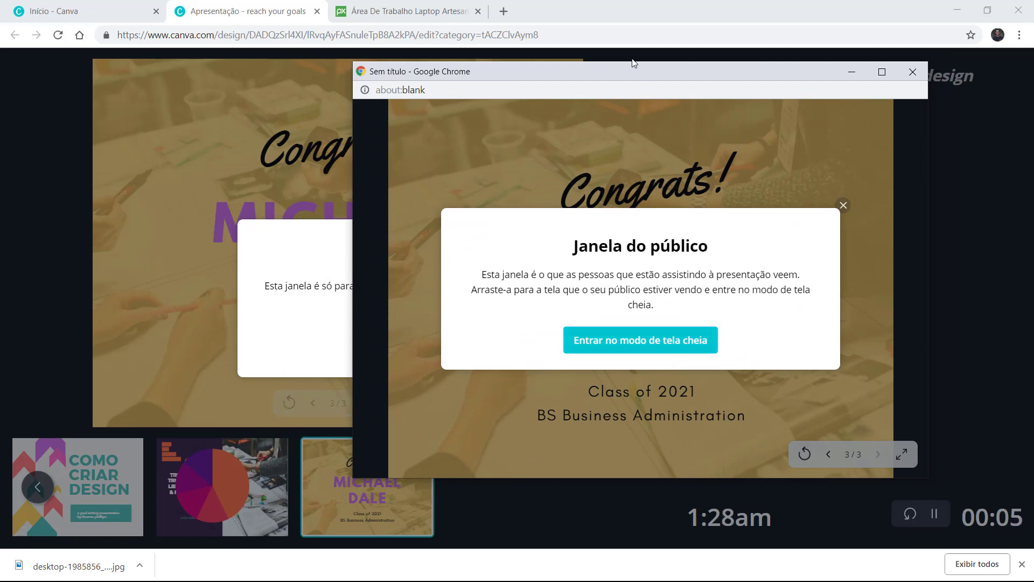
{"action": "left_click_drag", "start_coordinate": [603, 74], "coordinate": [586, 86]}
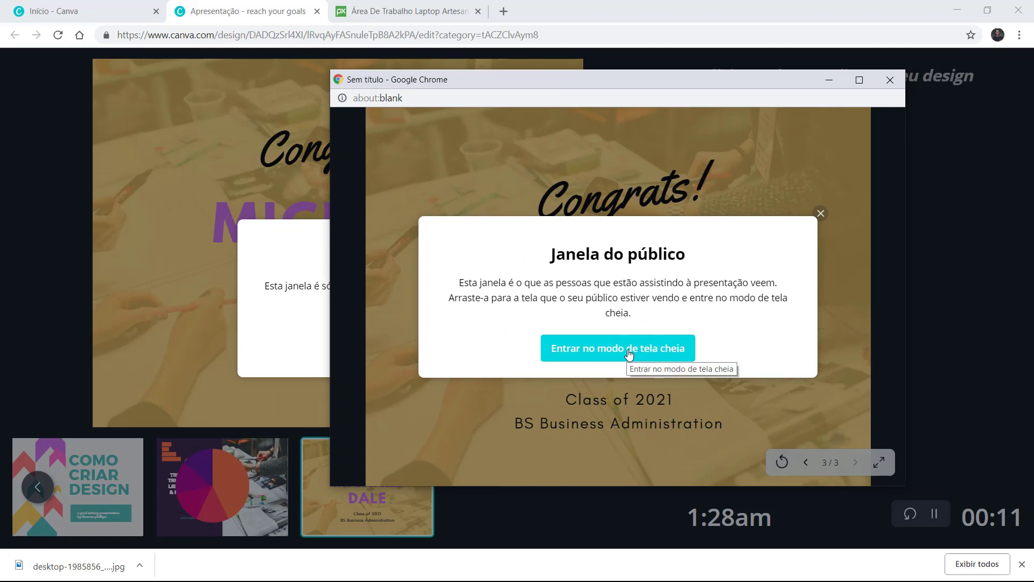
{"action": "left_click", "coordinate": [820, 213]}
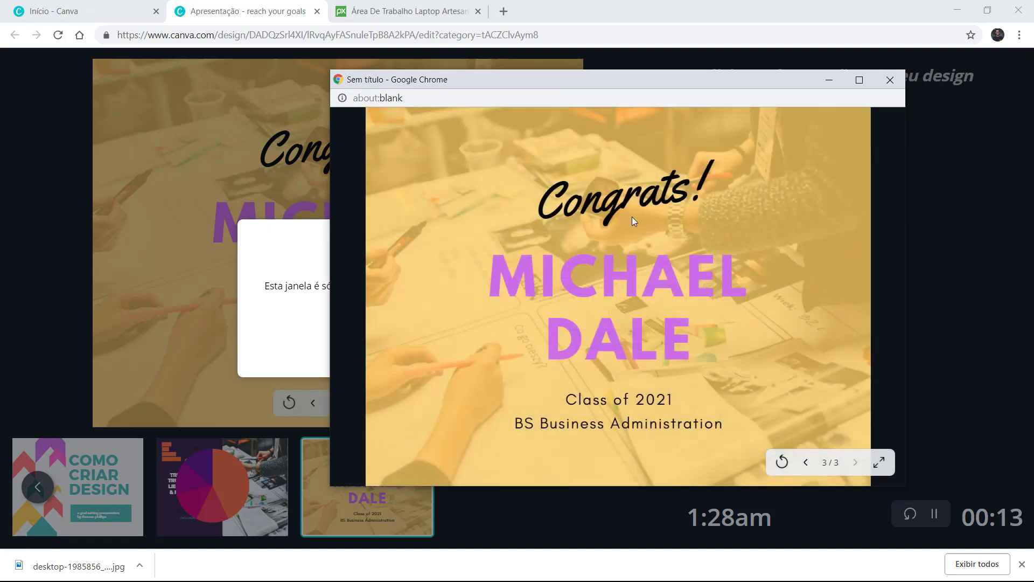
{"action": "mouse_move", "coordinate": [541, 90]}
{"action": "left_mouse_down"}
{"action": "mouse_move", "coordinate": [618, 103]}
{"action": "mouse_move", "coordinate": [675, 85]}
{"action": "mouse_move", "coordinate": [1011, 103]}
{"action": "mouse_move", "coordinate": [559, 93]}
{"action": "left_mouse_up"}
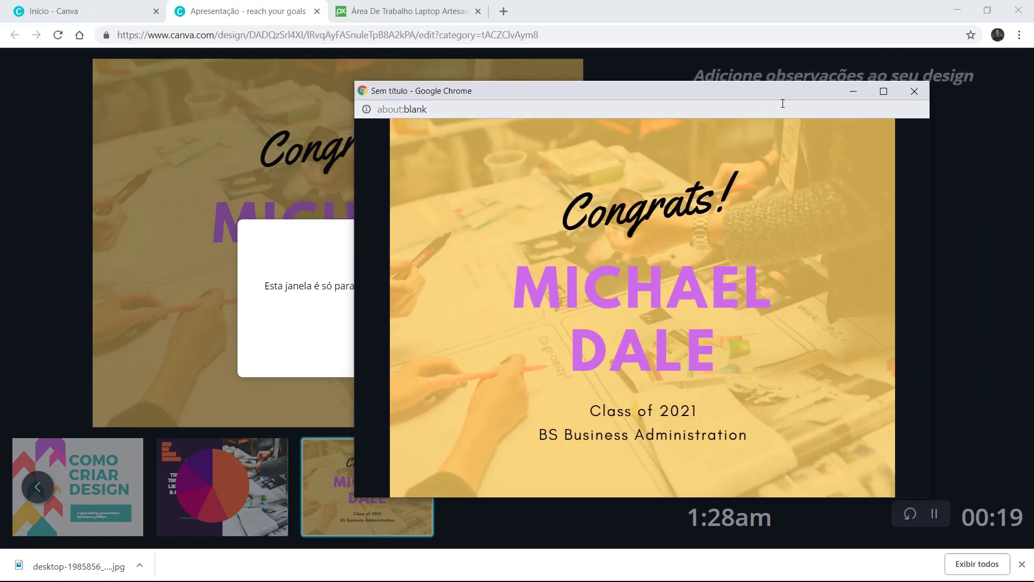
{"action": "left_click_drag", "start_coordinate": [678, 90], "coordinate": [792, 422]}
- Dismiss the notice in the presenter window and show the first slide, "COMO CRIAR DESIGN"
{"action": "left_click", "coordinate": [517, 346]}
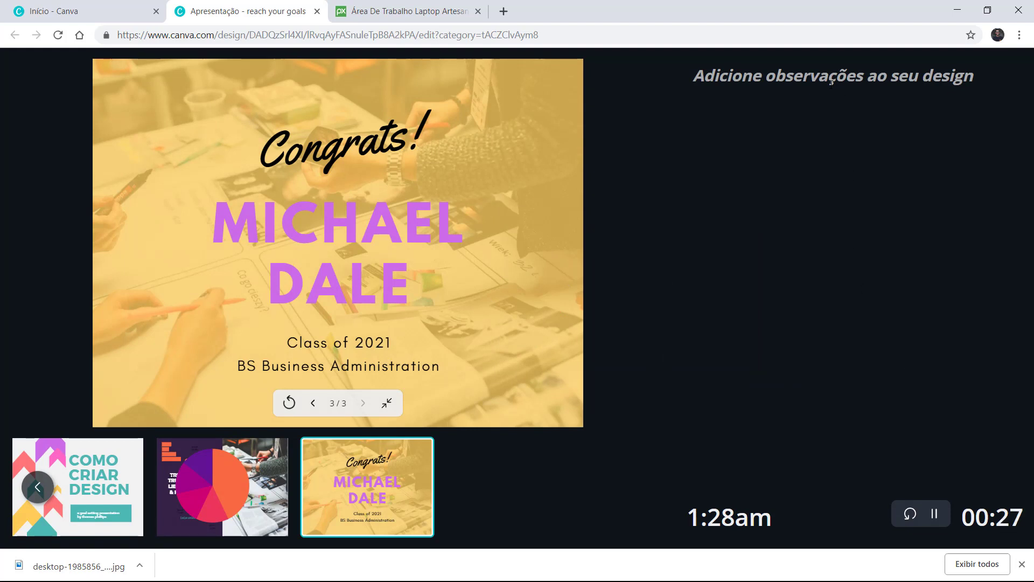
{"action": "left_click", "coordinate": [901, 123]}
{"action": "left_click", "coordinate": [89, 486]}
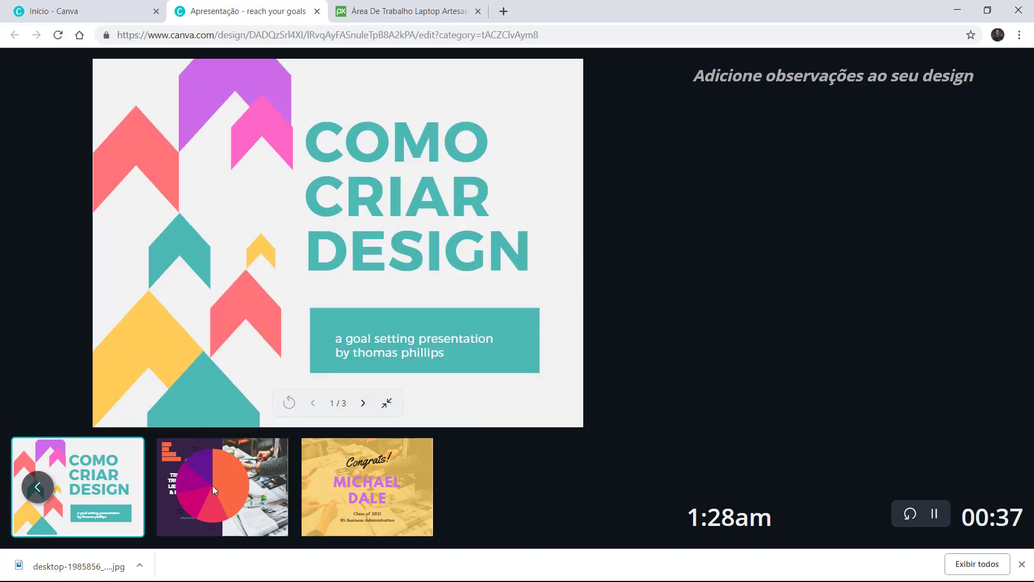